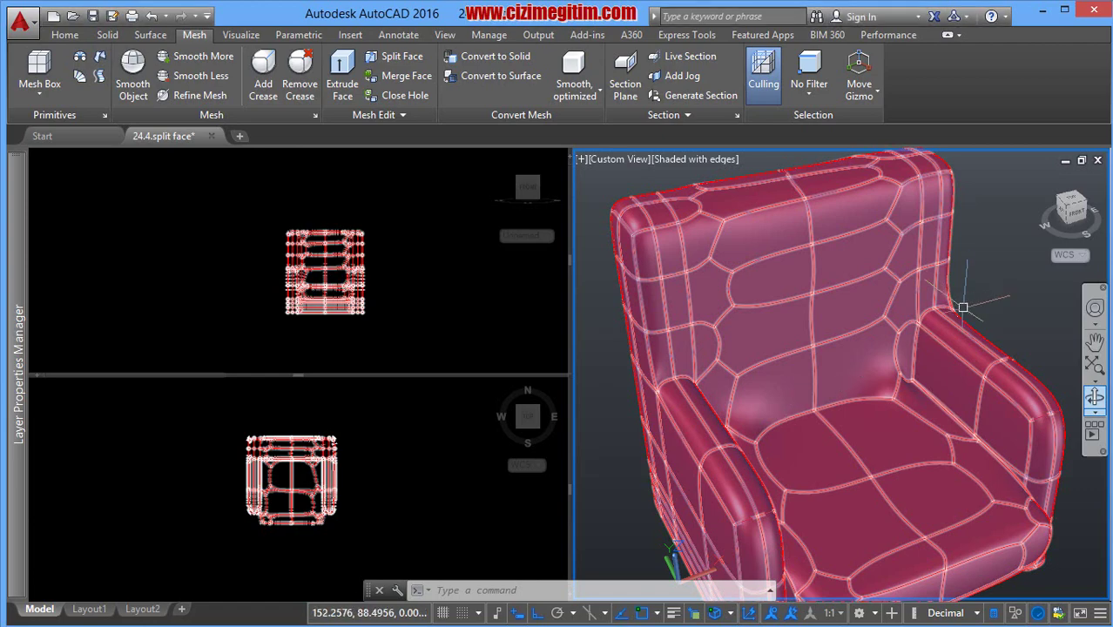
Orbit the armchair to a new angle and select its mesh.
mouse_move(981, 251)
shift+middle_down()
mouse_move(857, 397)
mouse_move(824, 398)
shift+middle_up()
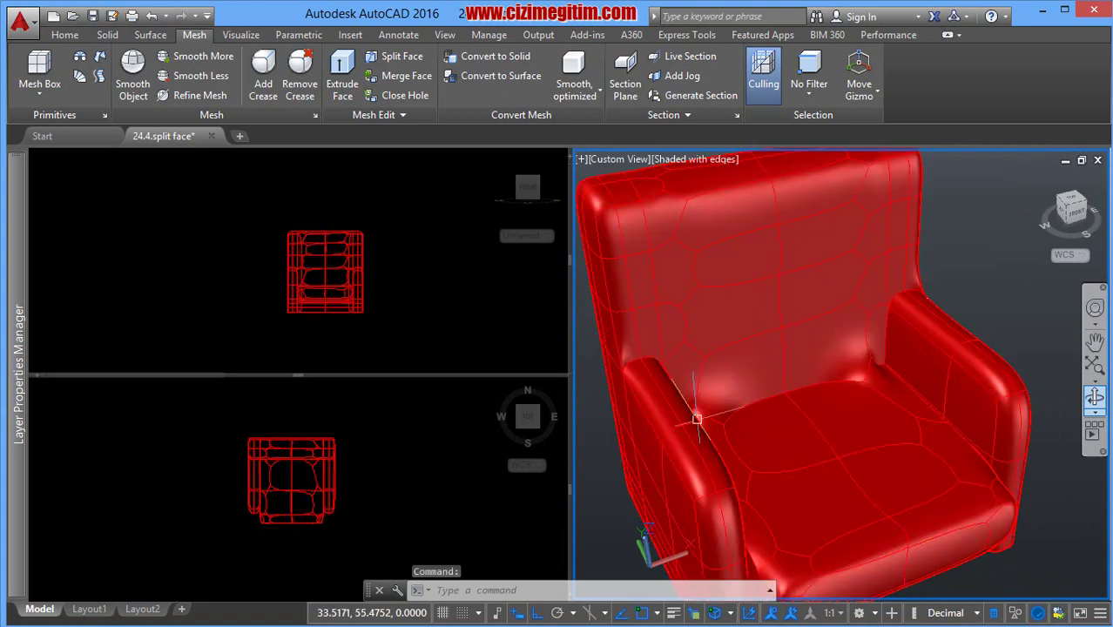
click(841, 328)
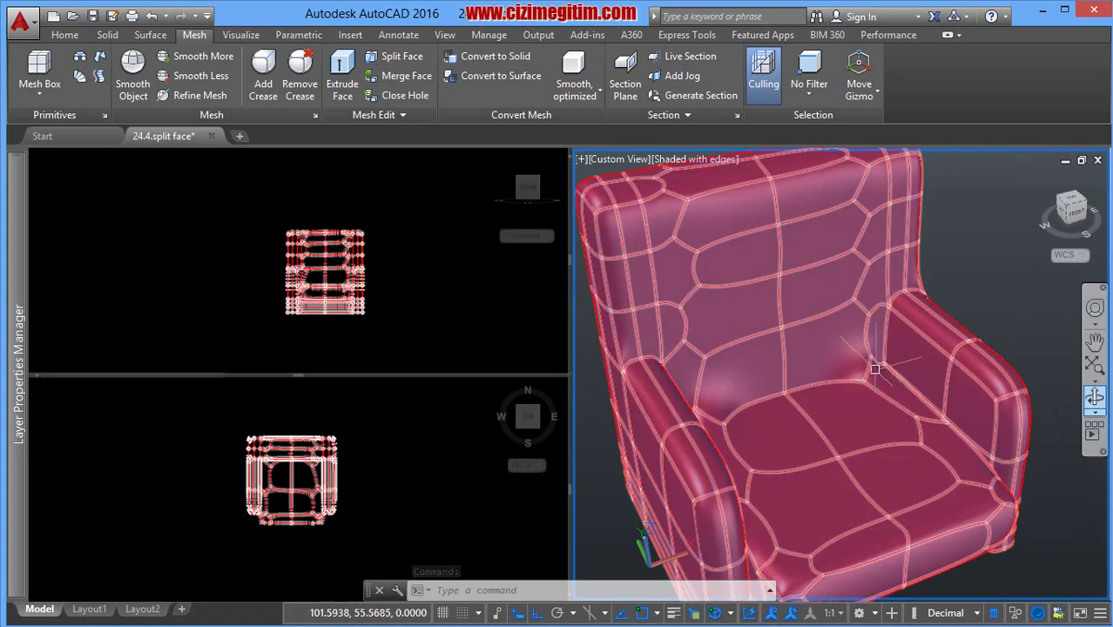
key(Escape)
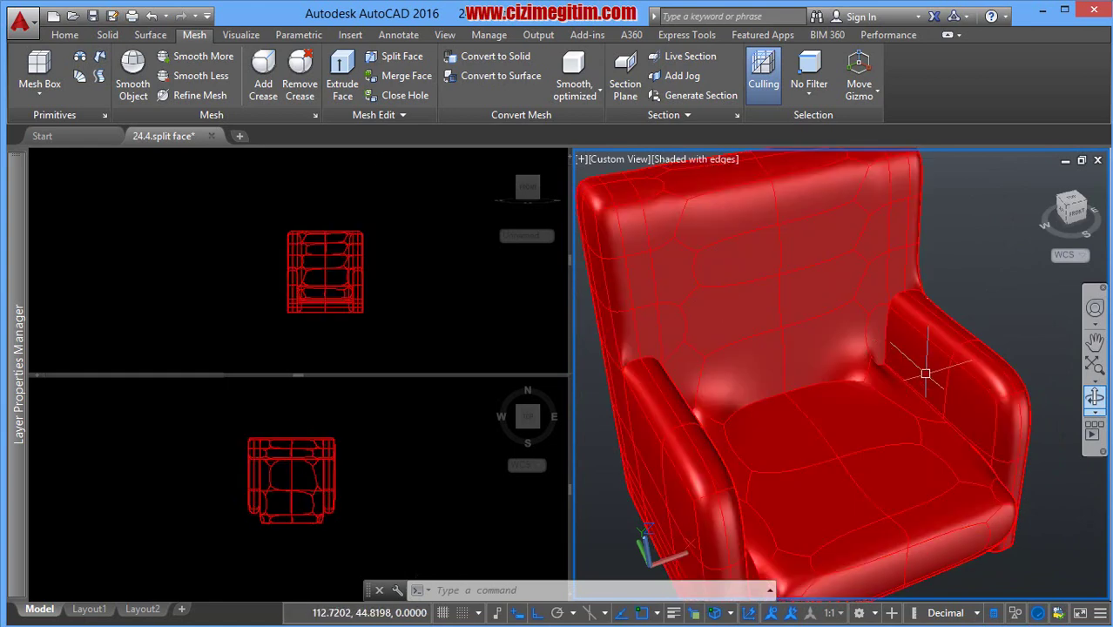
click(827, 391)
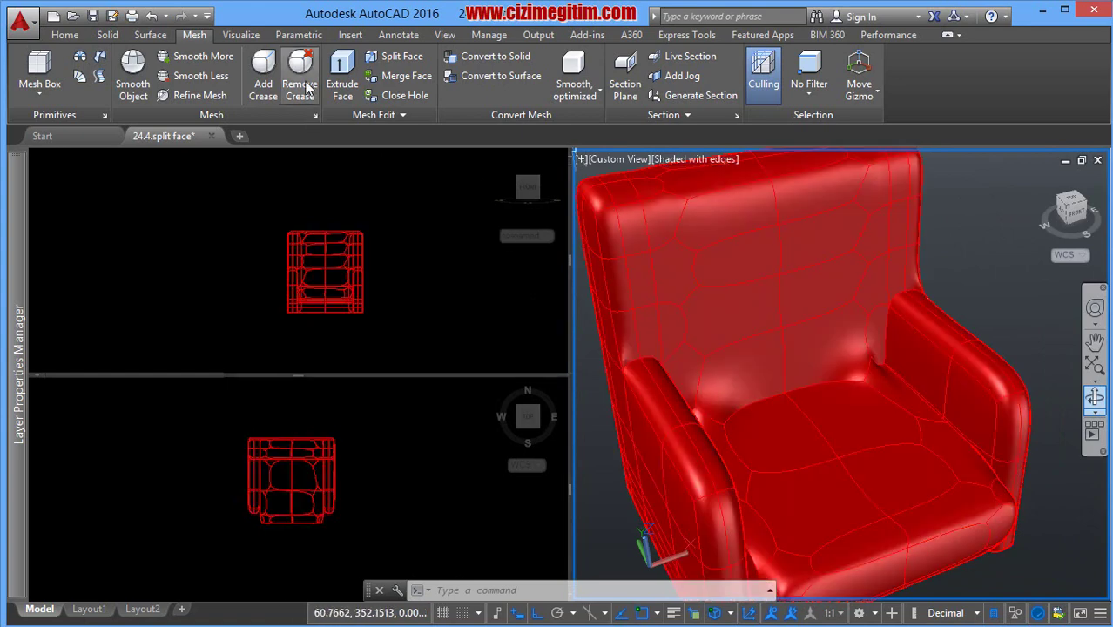
Crease the seat-to-arm edges on both sides and a seat face with an Always crease value.
click(263, 79)
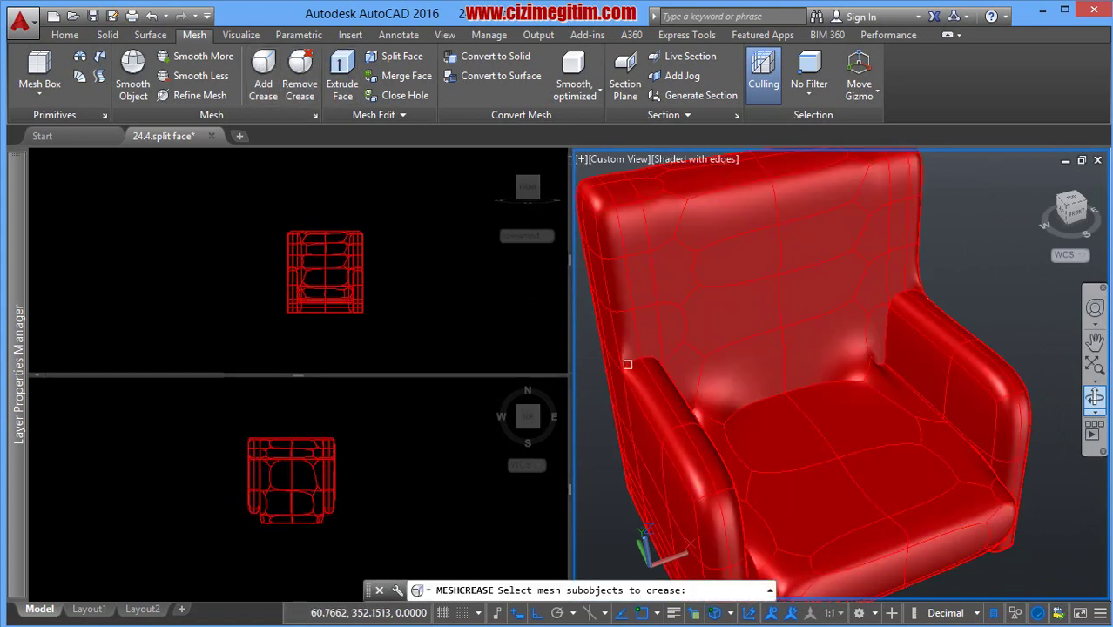
click(874, 361)
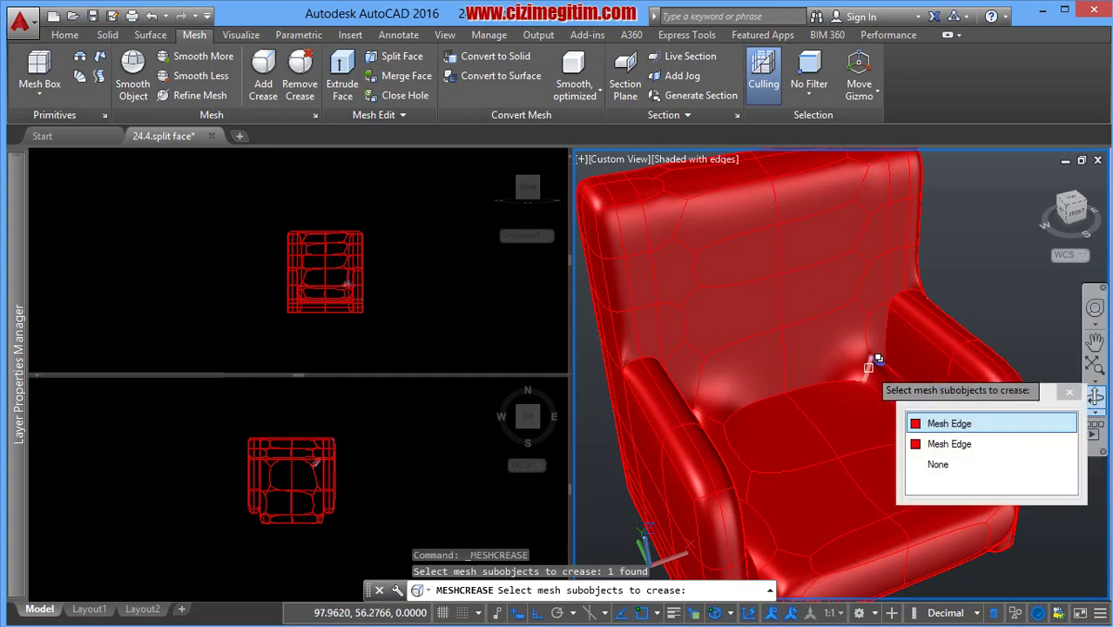
click(867, 370)
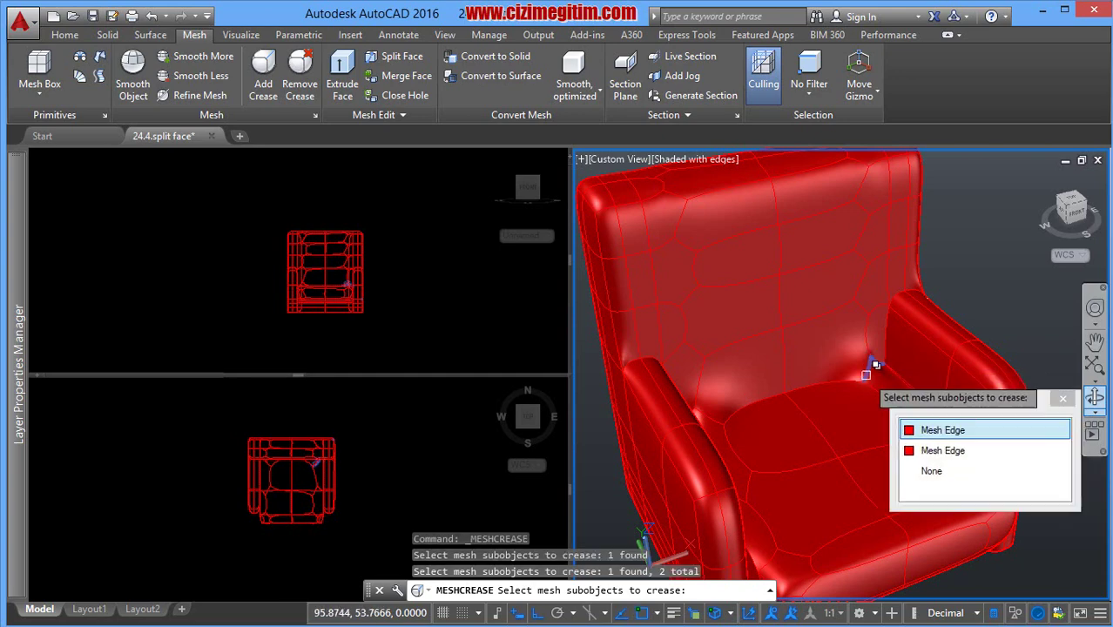
click(719, 416)
scroll(662, 427, up, 3)
click(577, 449)
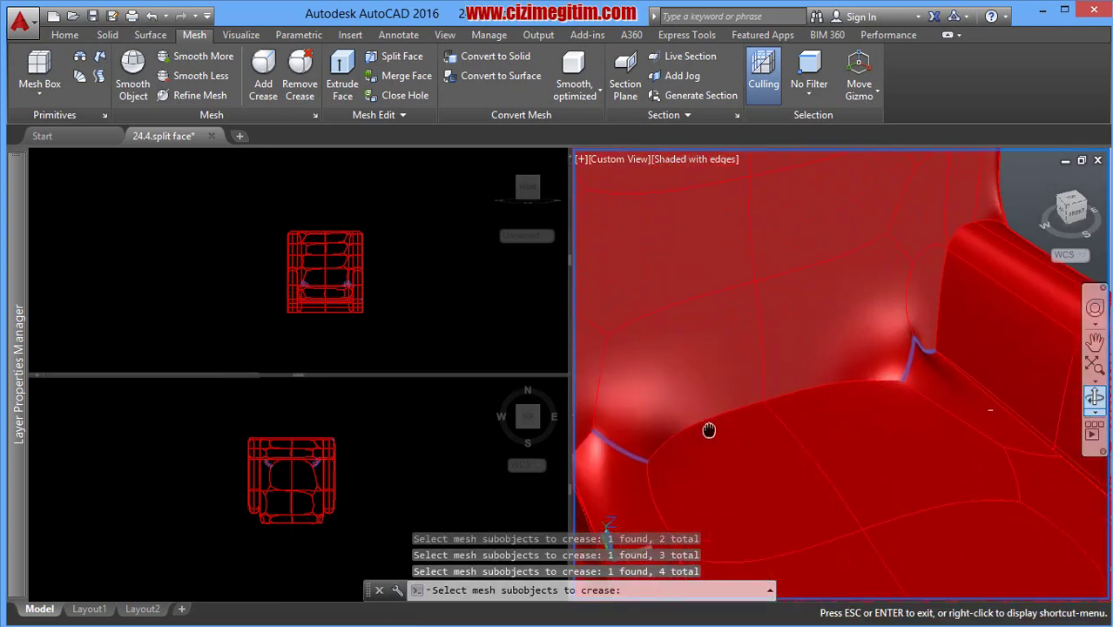
shift+middle_drag(708, 427, 649, 425)
click(625, 427)
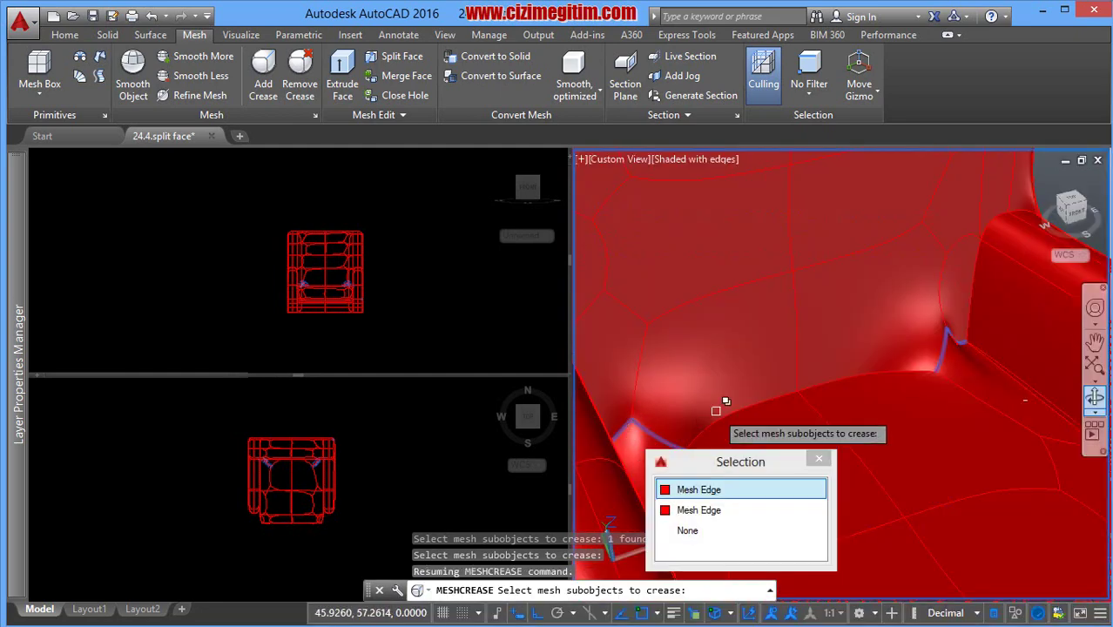
click(734, 492)
right_click(733, 455)
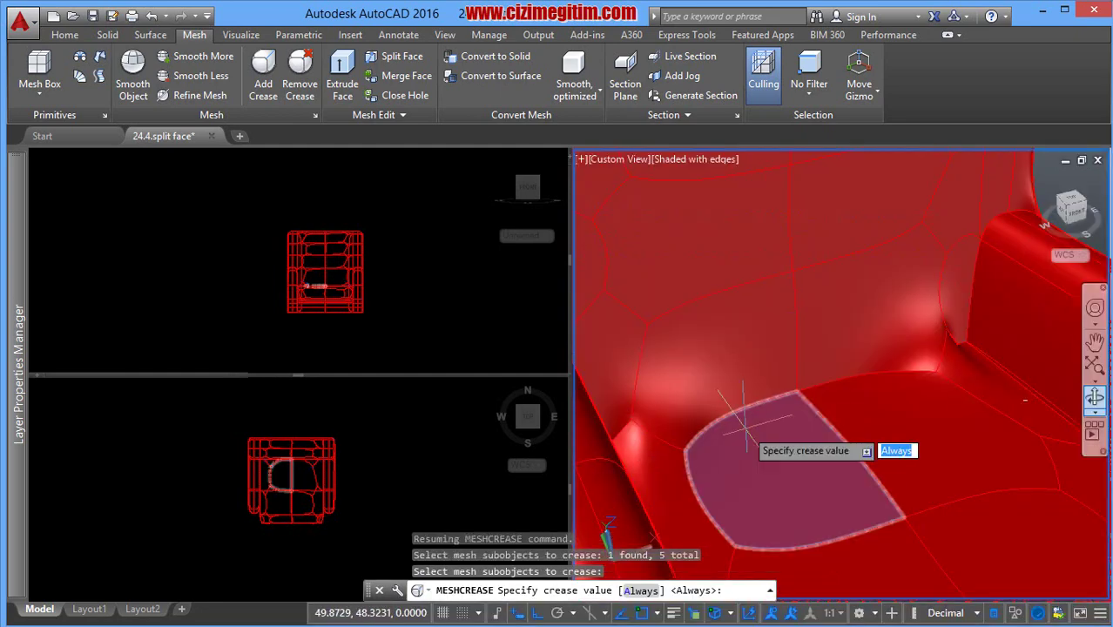
right_click(756, 429)
click(785, 440)
key(Return)
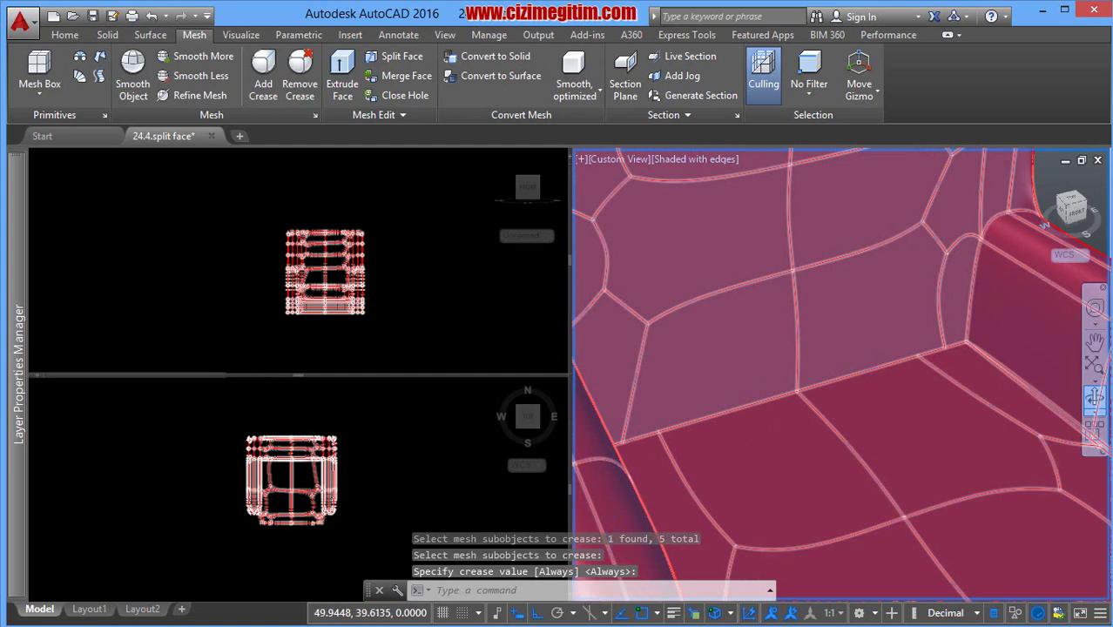
Zoom out, orbit the chair into a new position, and select the mesh again.
scroll(856, 450, down, 2)
scroll(862, 457, down, 2)
scroll(879, 475, down, 2)
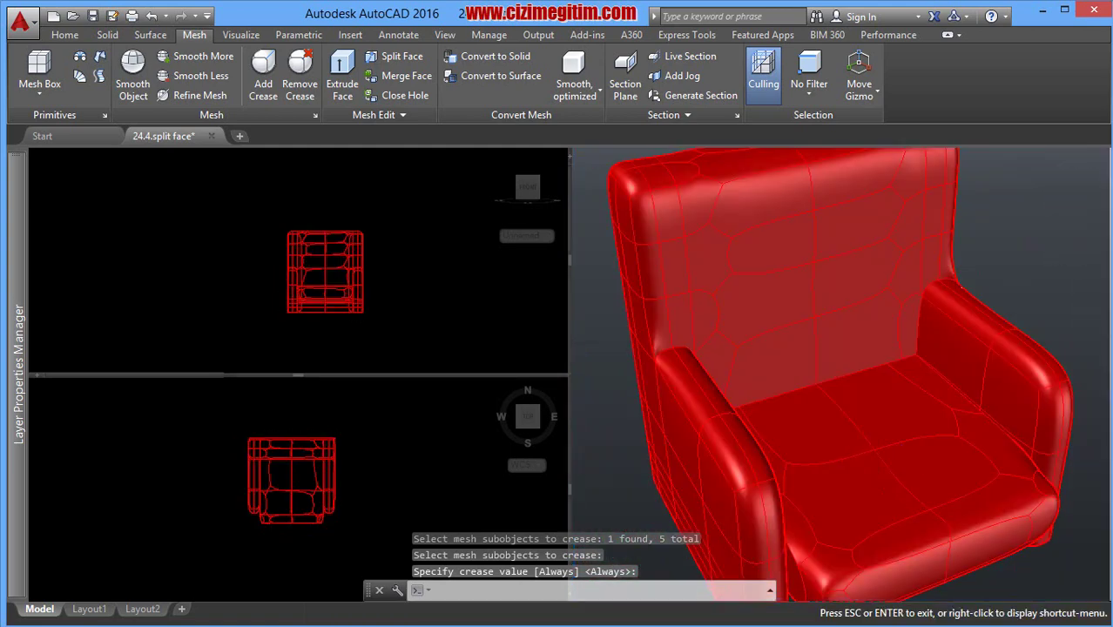
shift+middle_drag(784, 410, 820, 418)
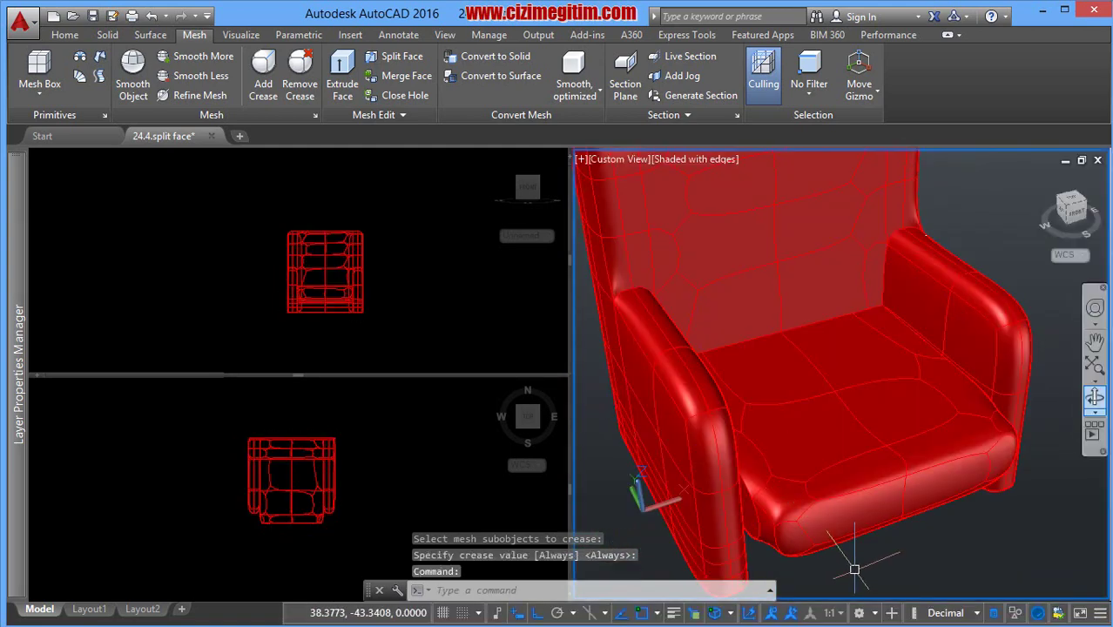
shift+middle_drag(854, 569, 799, 506)
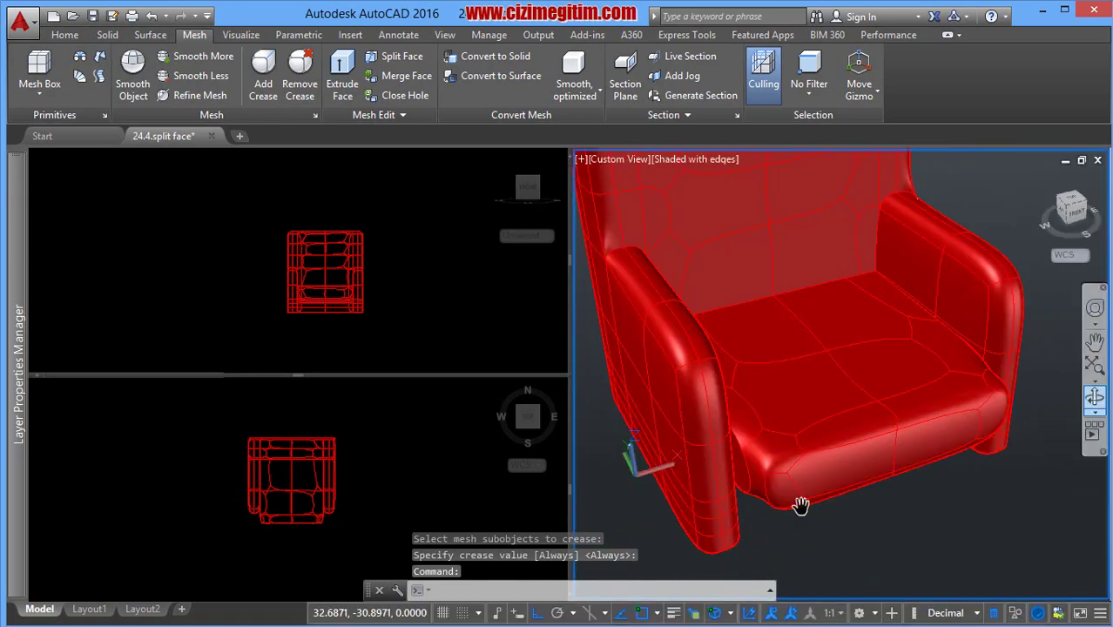
click(988, 426)
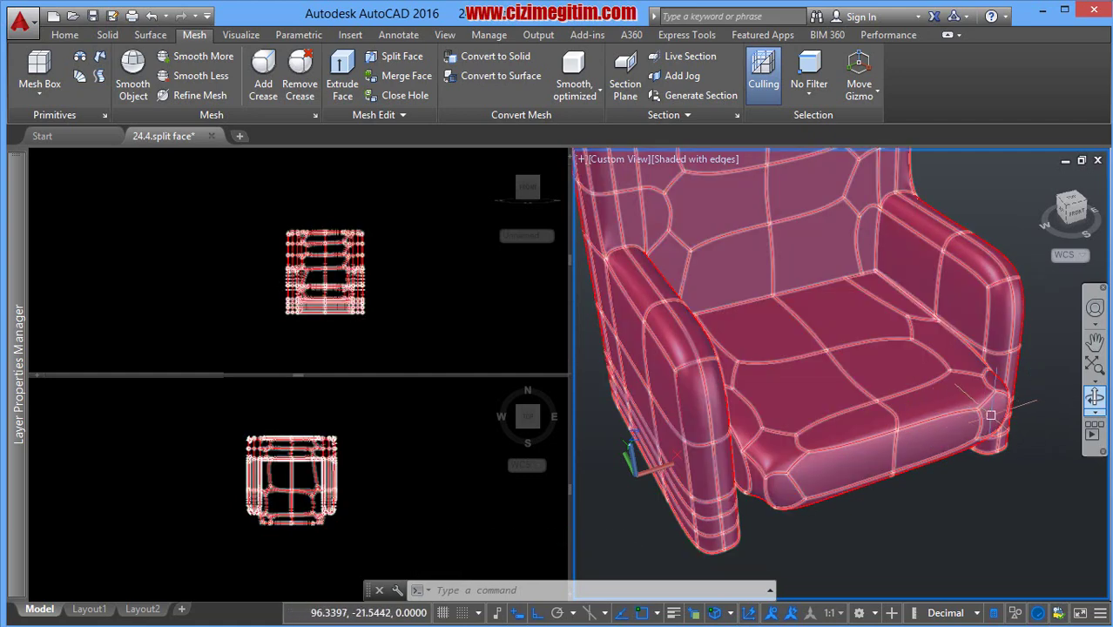
Set the armchair mesh smoothness to None in Quick Properties.
key(Escape)
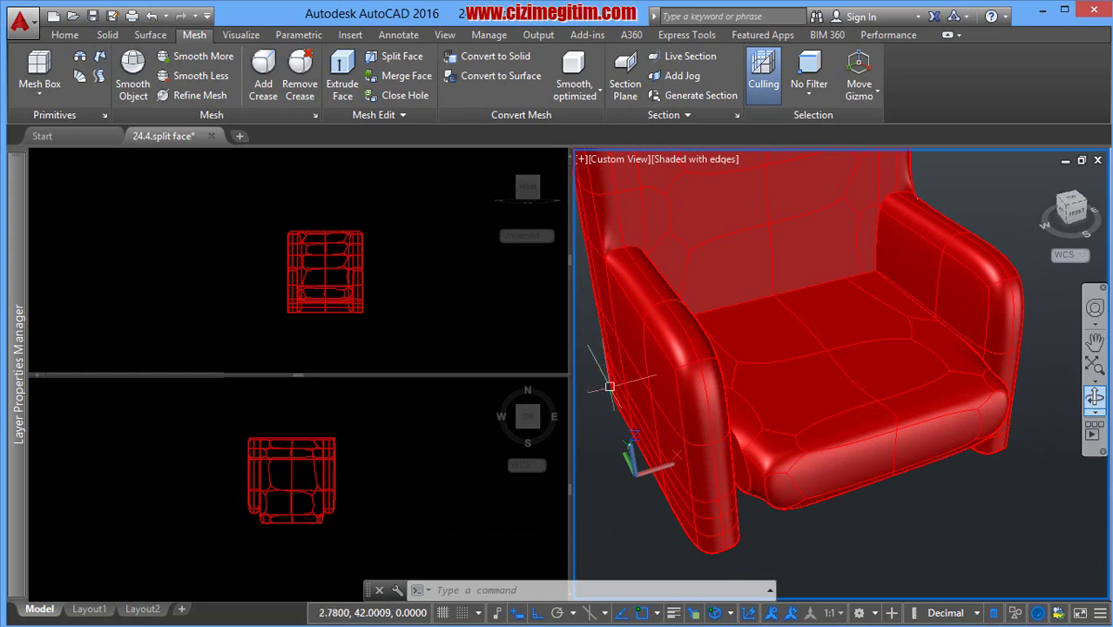
click(383, 493)
click(277, 462)
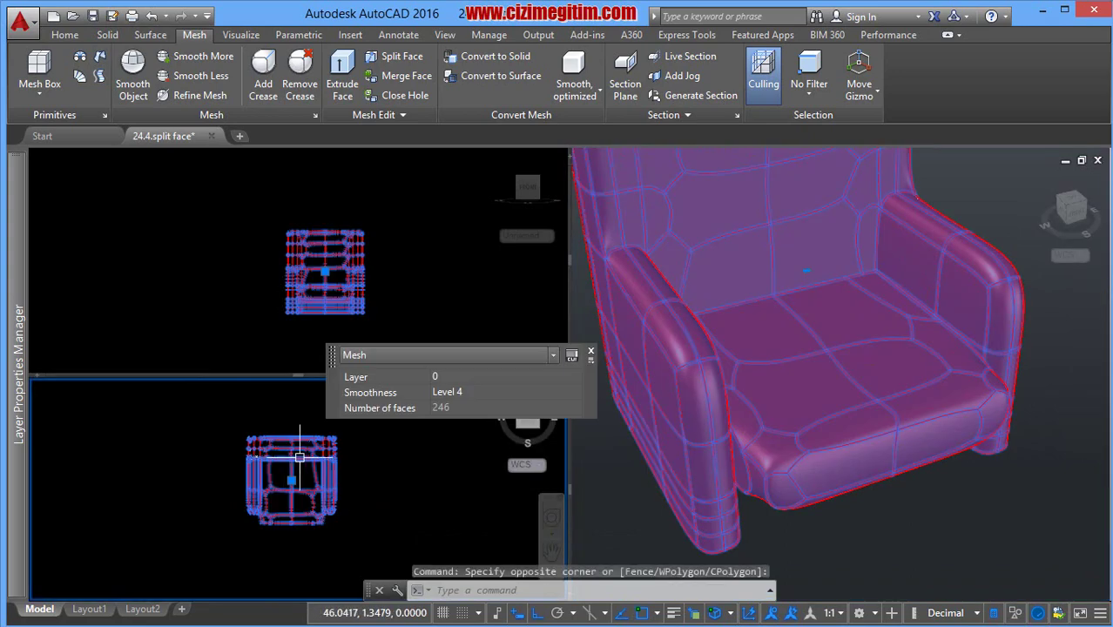
mouse_move(505, 392)
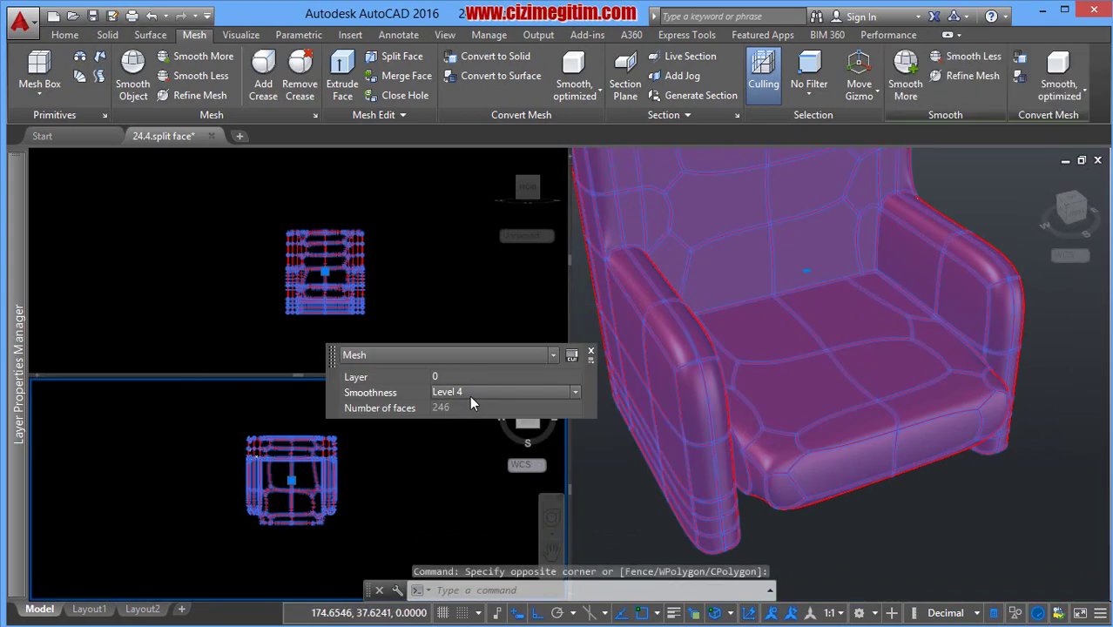
click(470, 393)
click(459, 408)
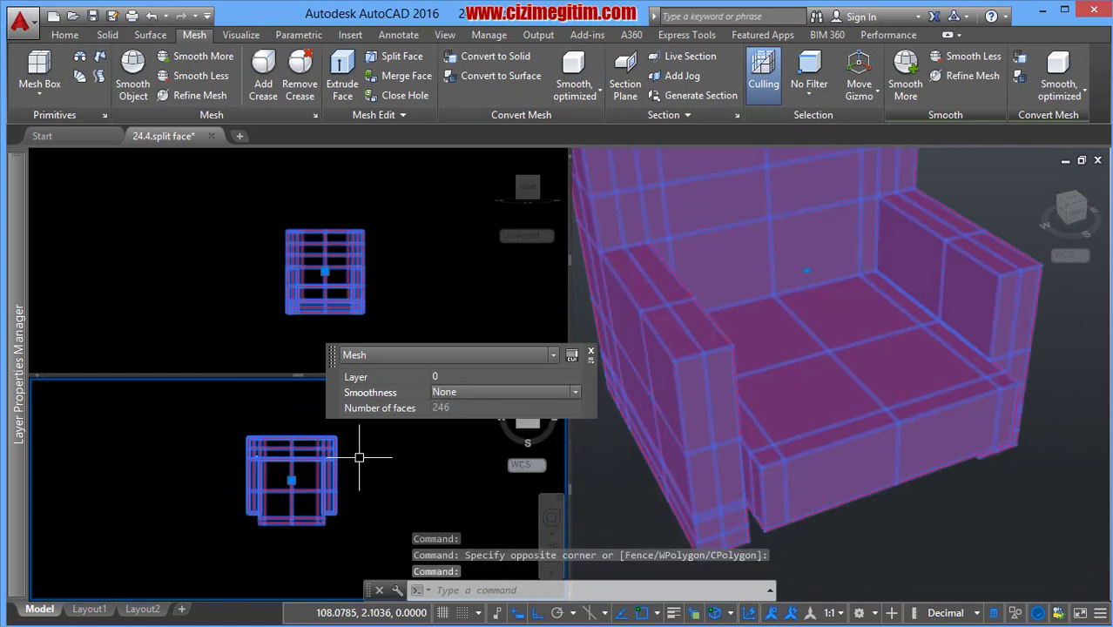
key(Escape)
Measure the distance across the seat front in plan view, reading 60.6991.
scroll(233, 457, up, 5)
middle_drag(199, 491, 191, 509)
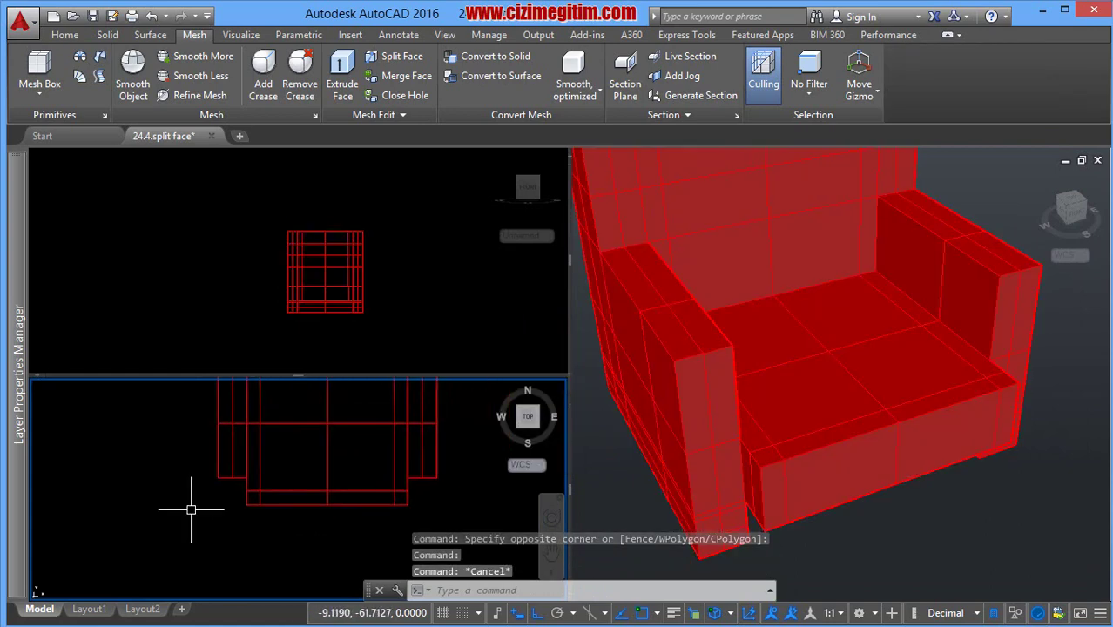
text(di)
key(Return)
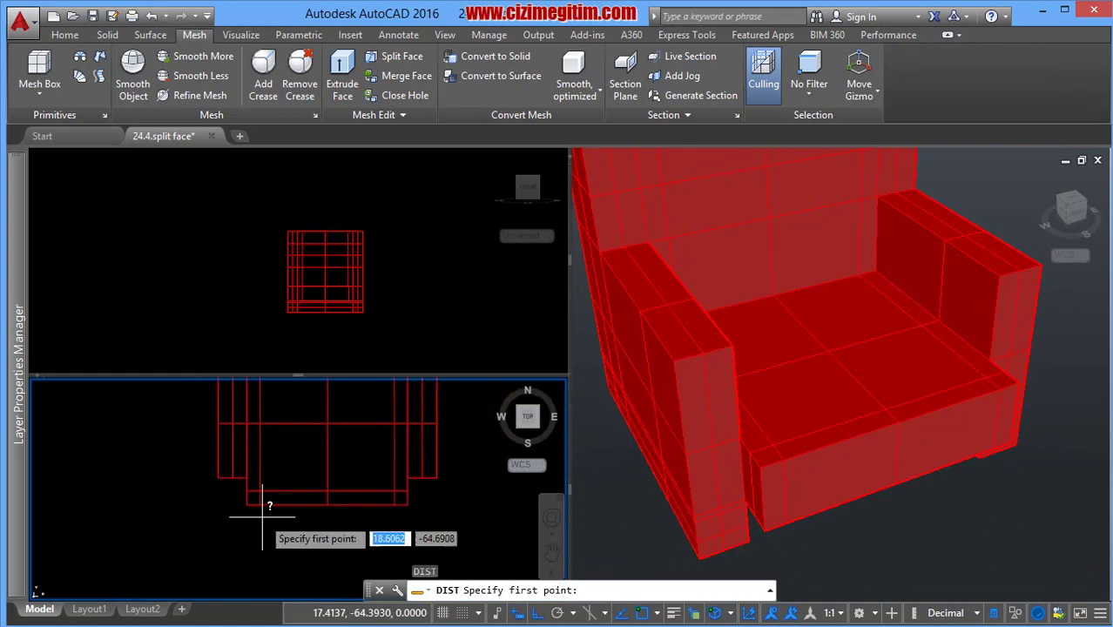
click(247, 503)
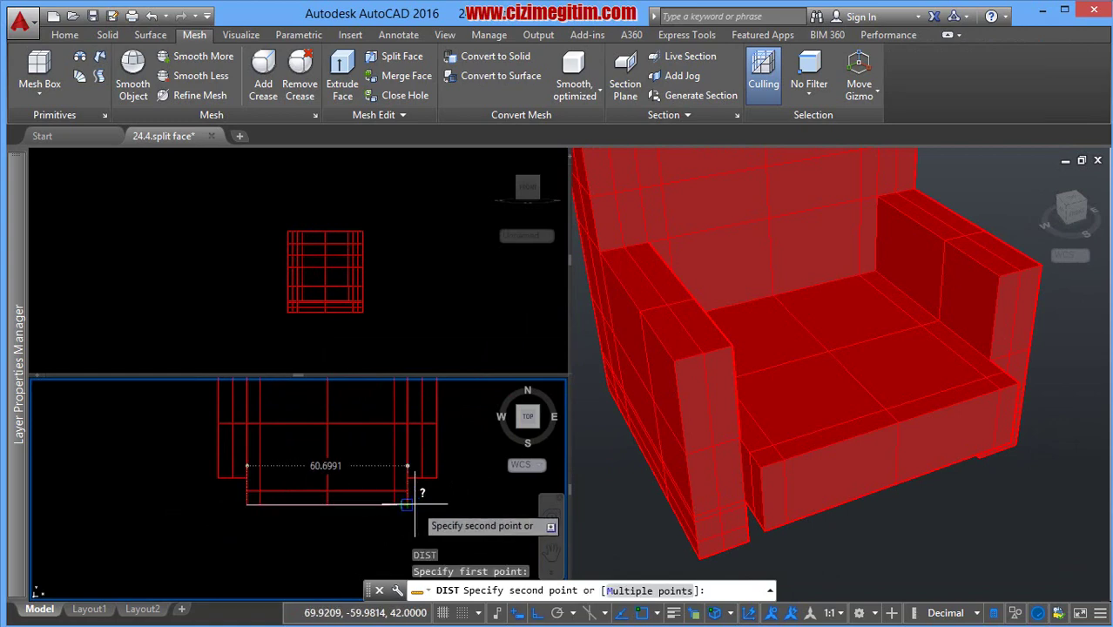
click(381, 503)
scroll(379, 501, down, 4)
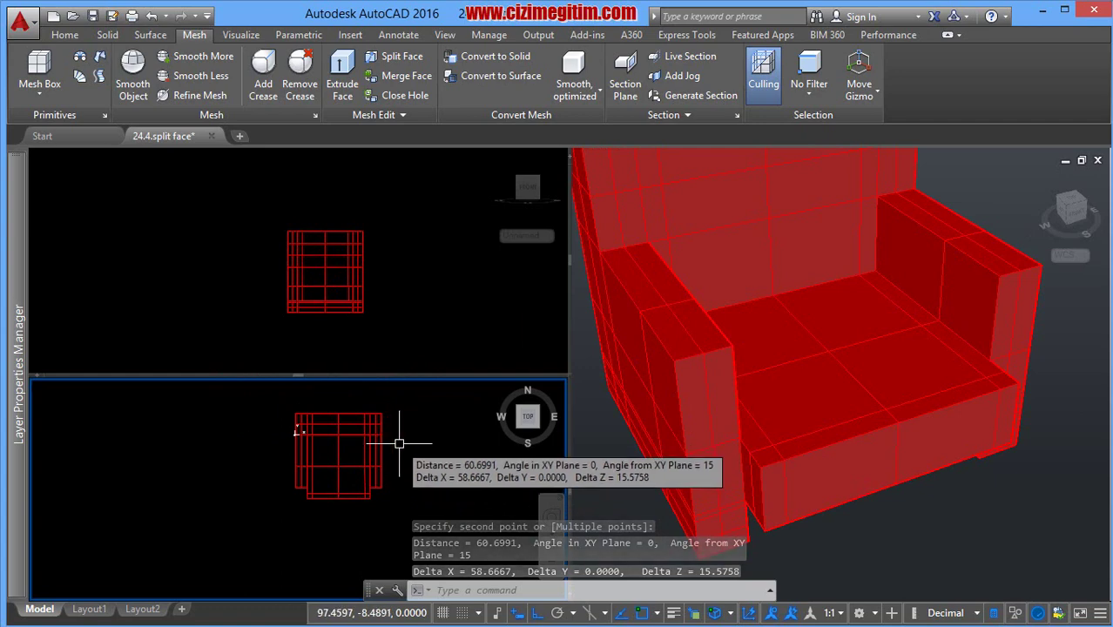
In the upper plan view, stretch the chair's right side 5 units inward.
click(387, 280)
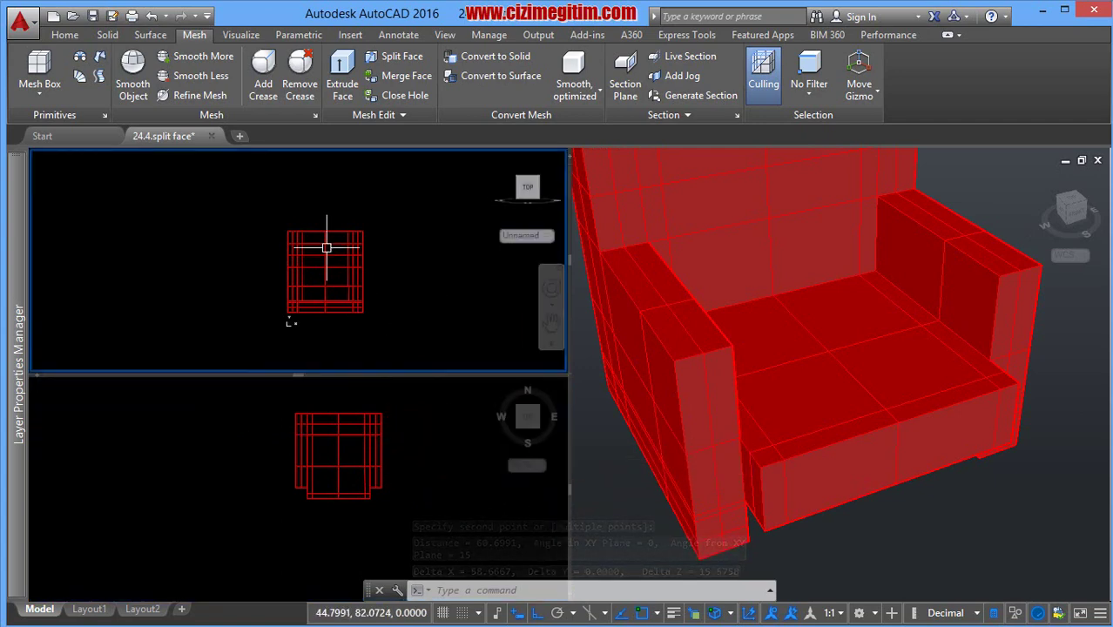
scroll(326, 243, up, 2)
middle_drag(366, 283, 338, 264)
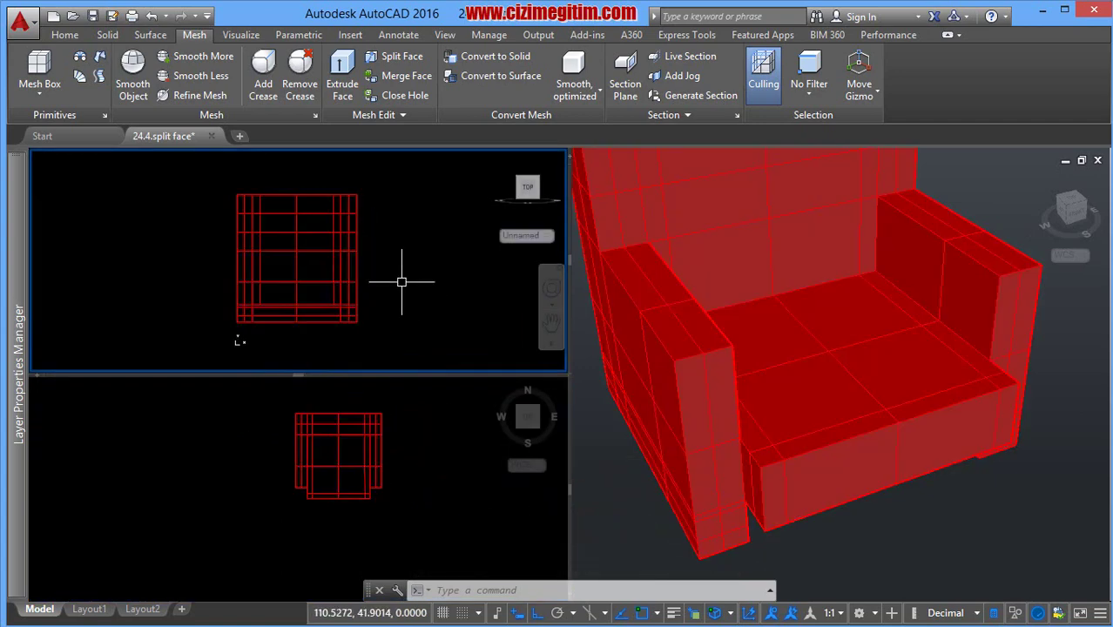
text(s)
key(Return)
click(415, 337)
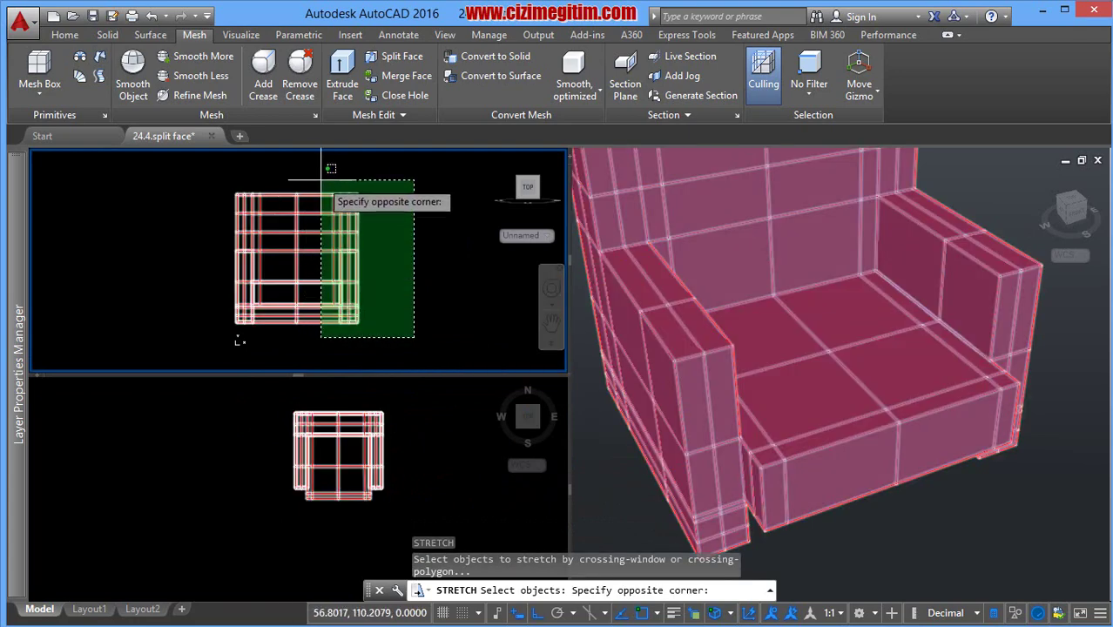
scroll(335, 242, up, 2)
middle_drag(323, 239, 319, 224)
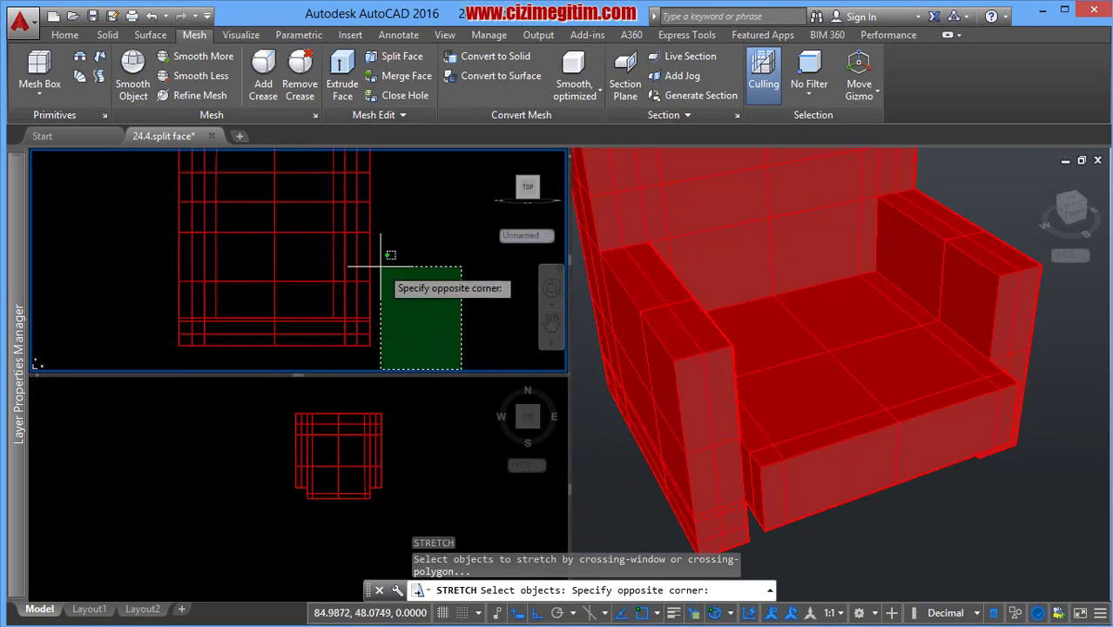
click(314, 220)
click(418, 227)
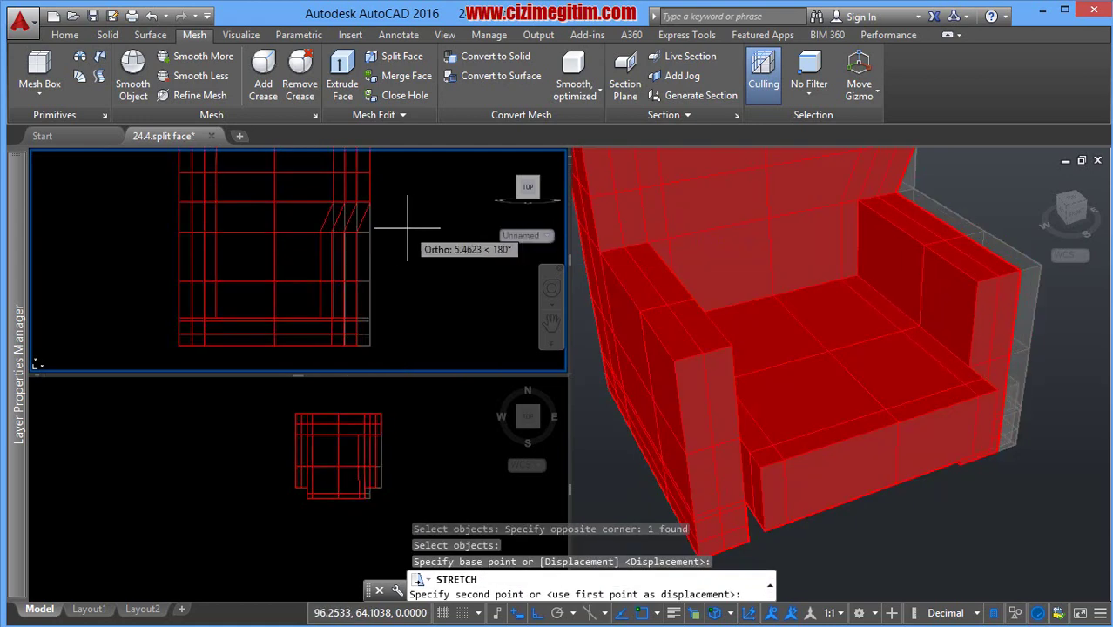
text(5)
key(Return)
Stretch the chair's left side 3 units to the right.
right_click(407, 230)
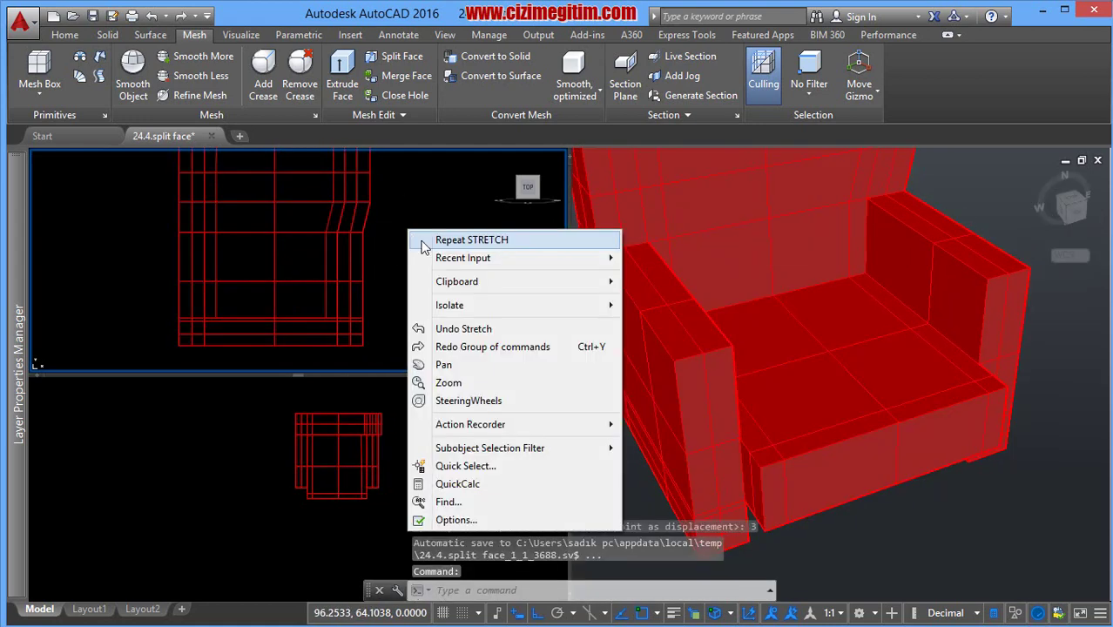
click(431, 239)
scroll(292, 317, down, 2)
click(253, 344)
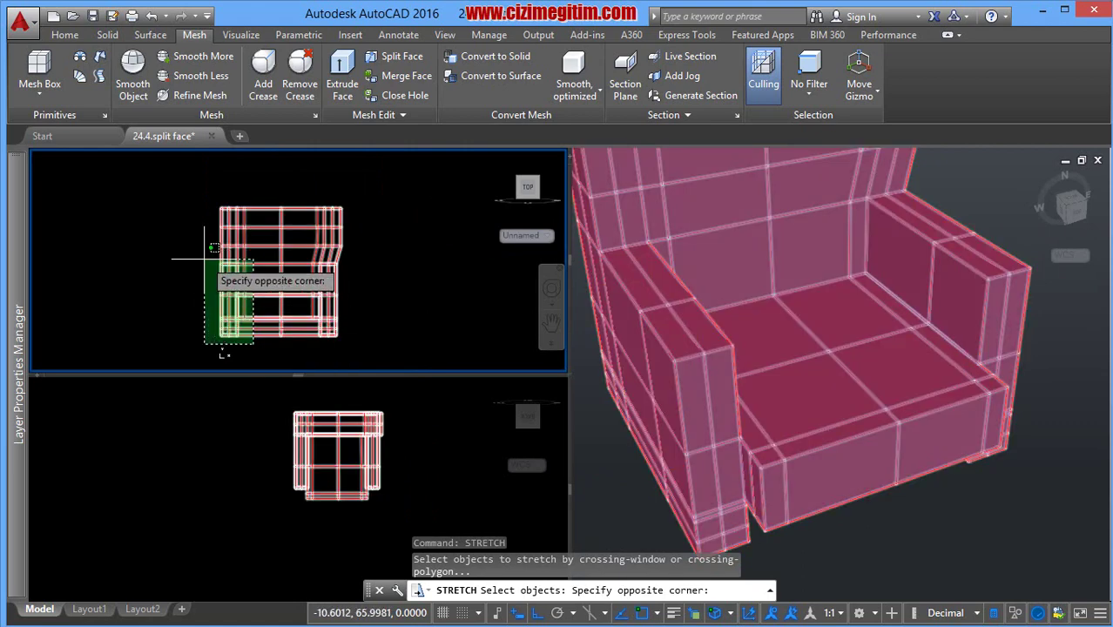
click(202, 257)
key(Return)
click(167, 250)
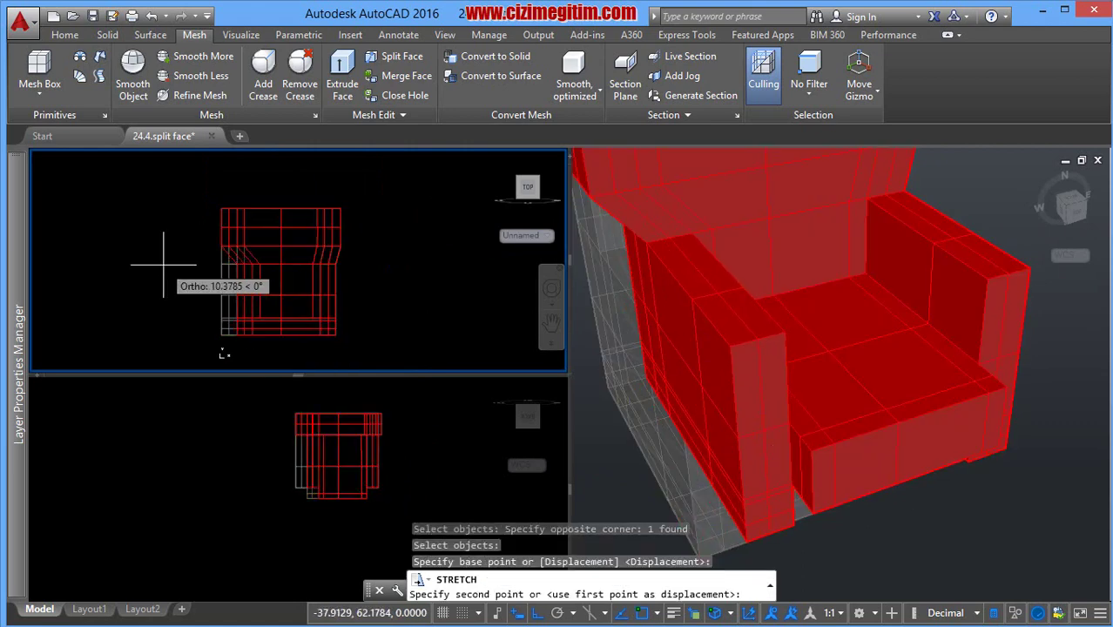
text(3)
key(Return)
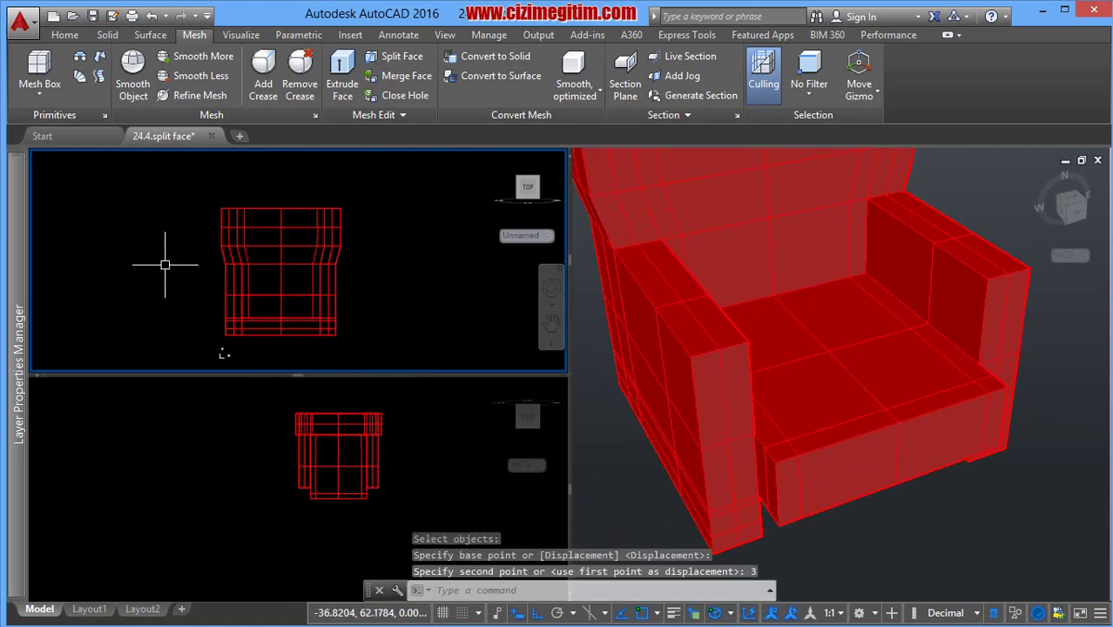
Stretch the right lower side section 3 units.
right_click(376, 258)
click(409, 266)
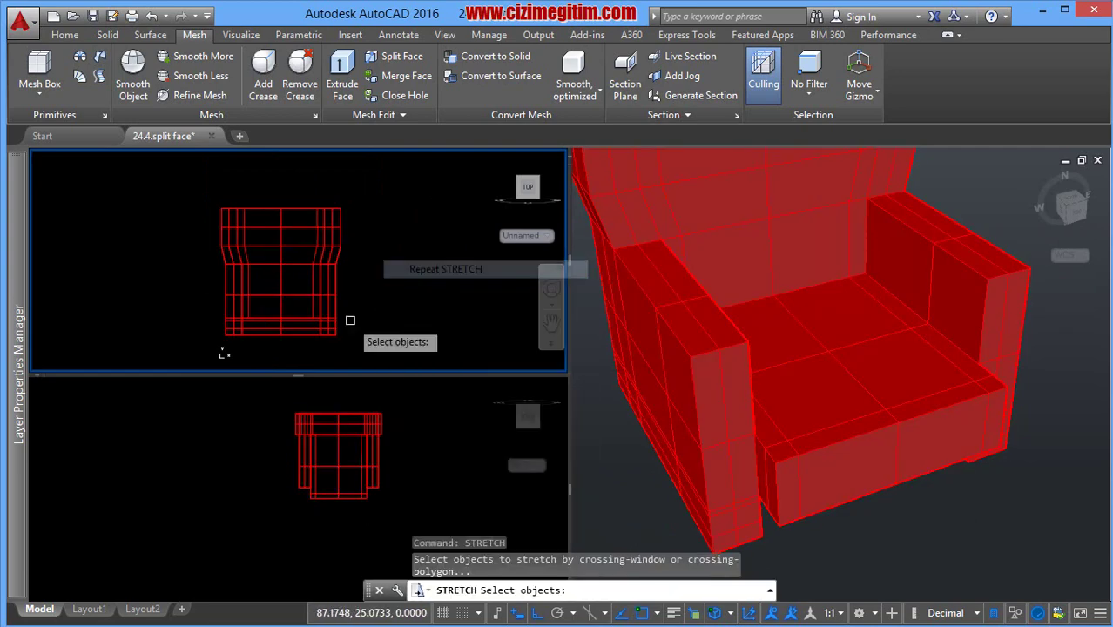
scroll(318, 342, up, 2)
click(312, 349)
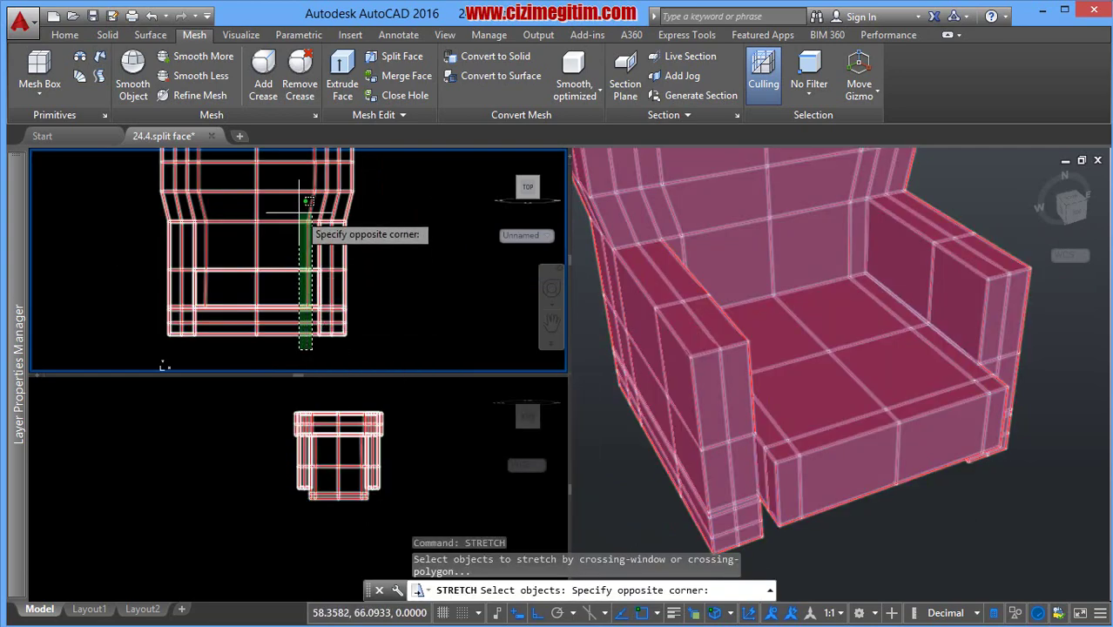
click(300, 211)
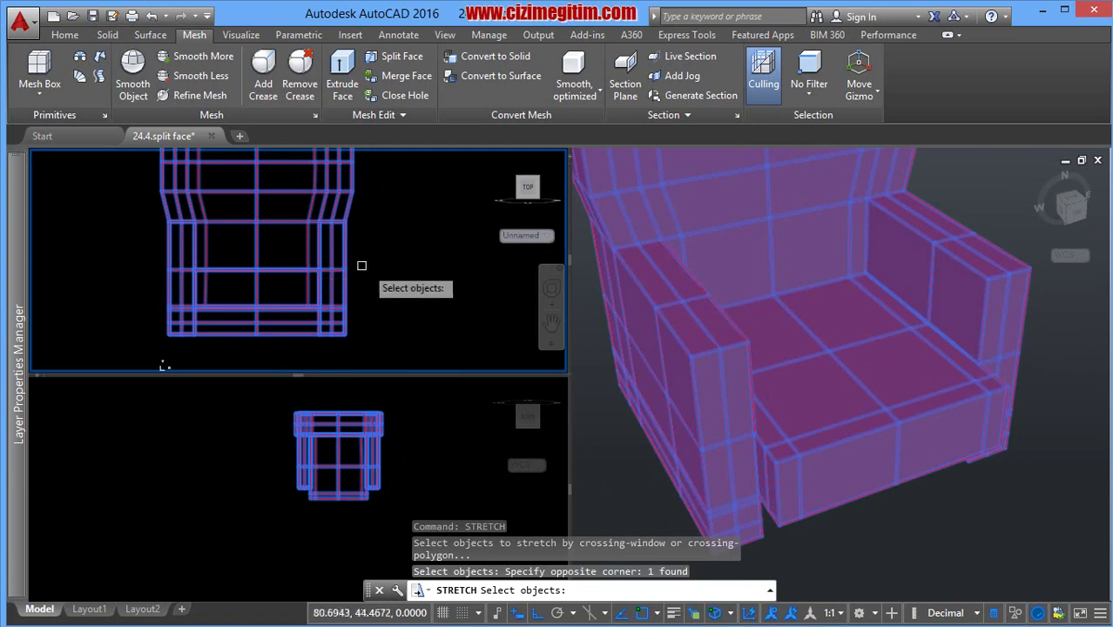
key(Return)
click(394, 269)
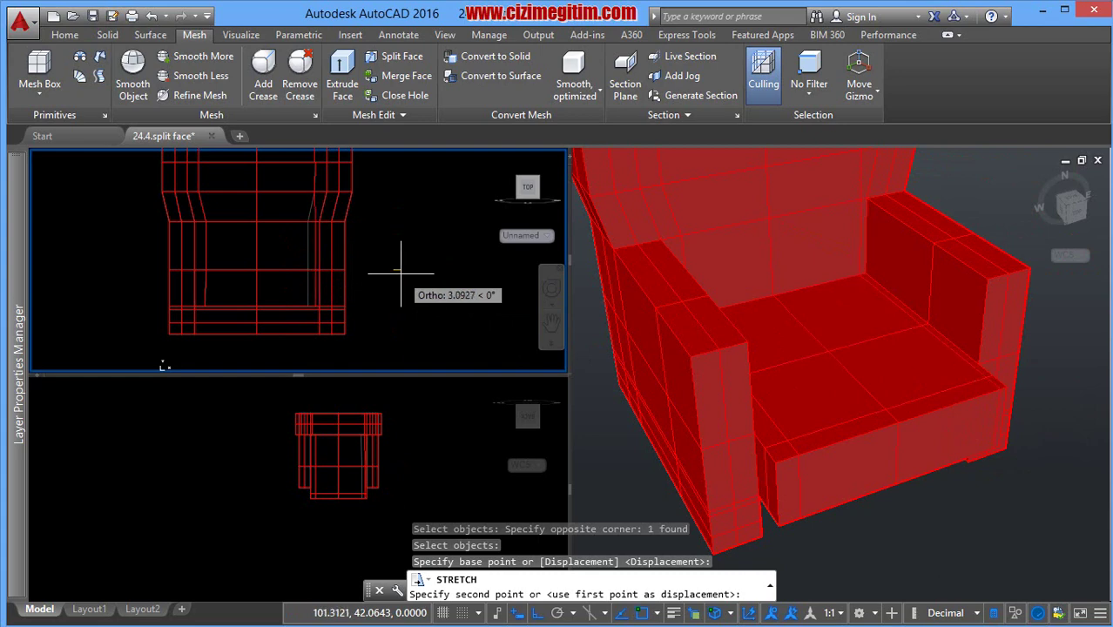
text(3)
key(Return)
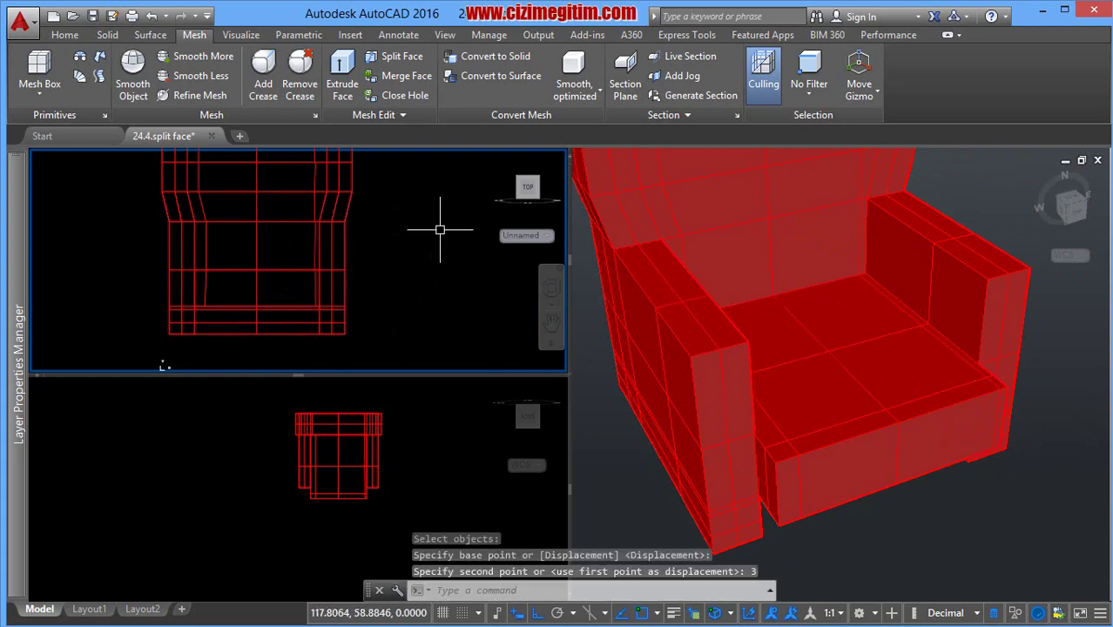
Stretch the left lower side section 3 units to the left.
right_click(440, 229)
click(462, 238)
click(224, 348)
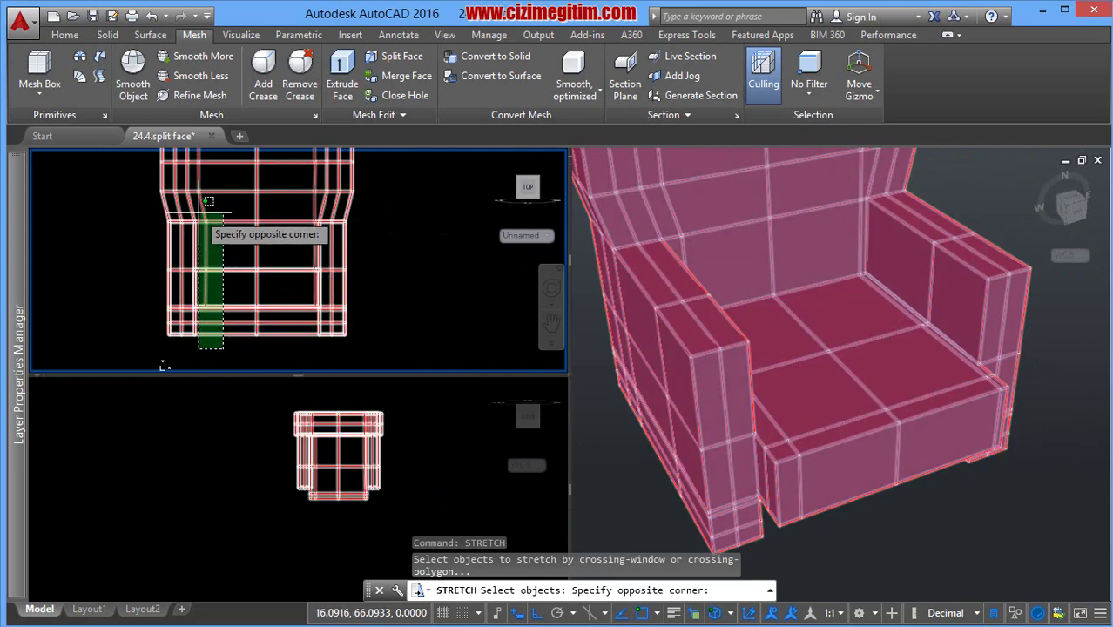
click(209, 201)
key(Return)
click(410, 220)
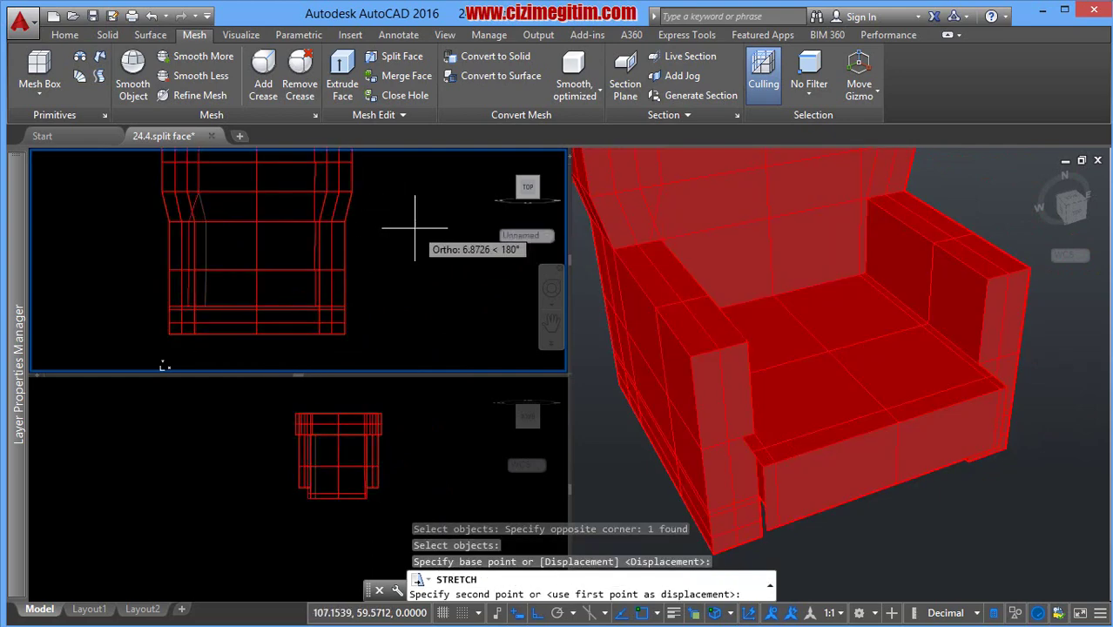
text(3)
key(Return)
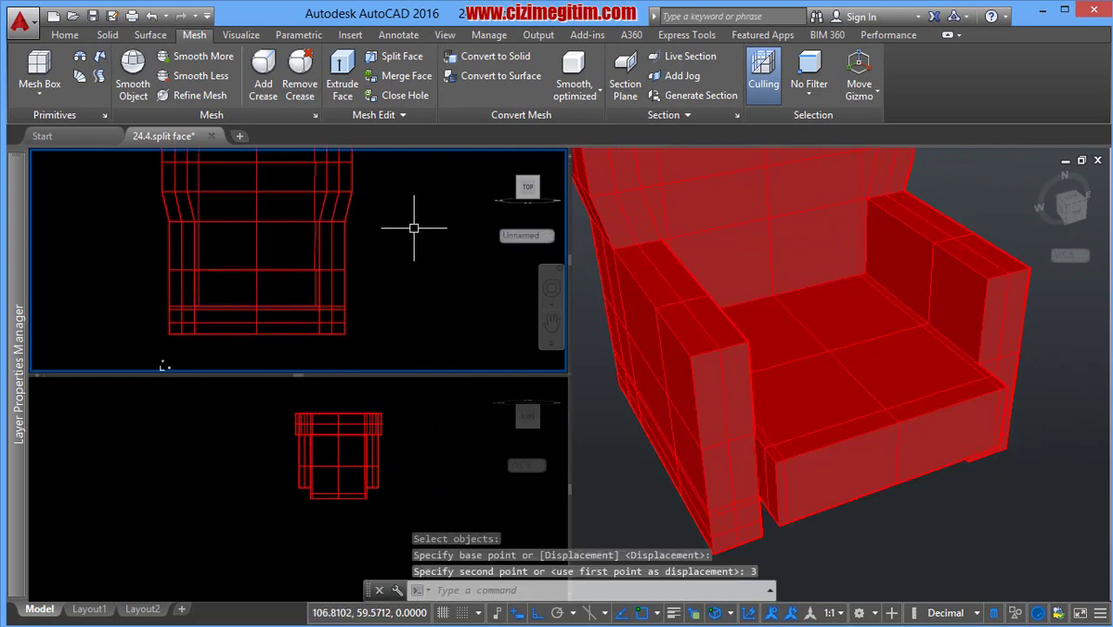
In the lower plan view, stretch the chair's front lower section back, then return to the upper view.
click(378, 471)
scroll(268, 447, up, 3)
scroll(261, 436, up, 3)
middle_drag(254, 403, 253, 482)
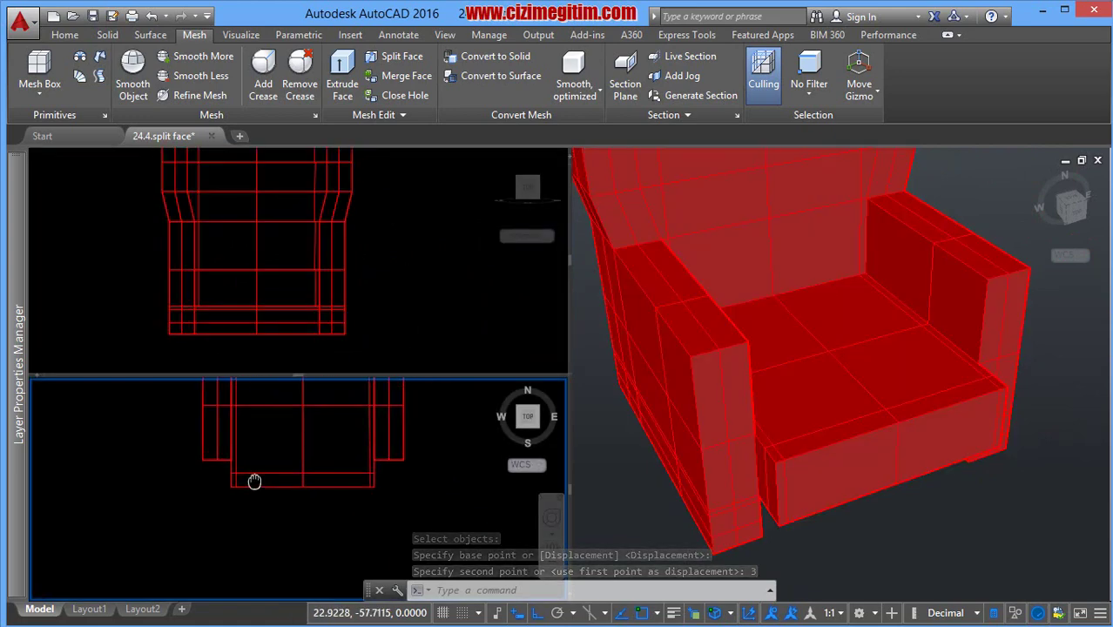
key(Return)
click(403, 499)
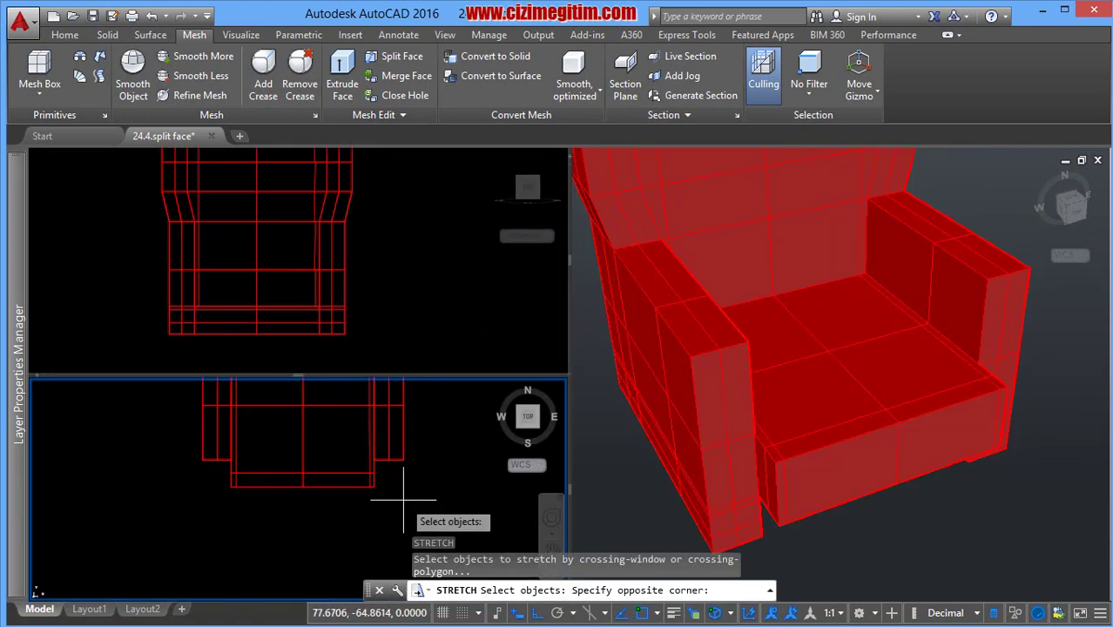
click(223, 484)
key(Return)
click(178, 523)
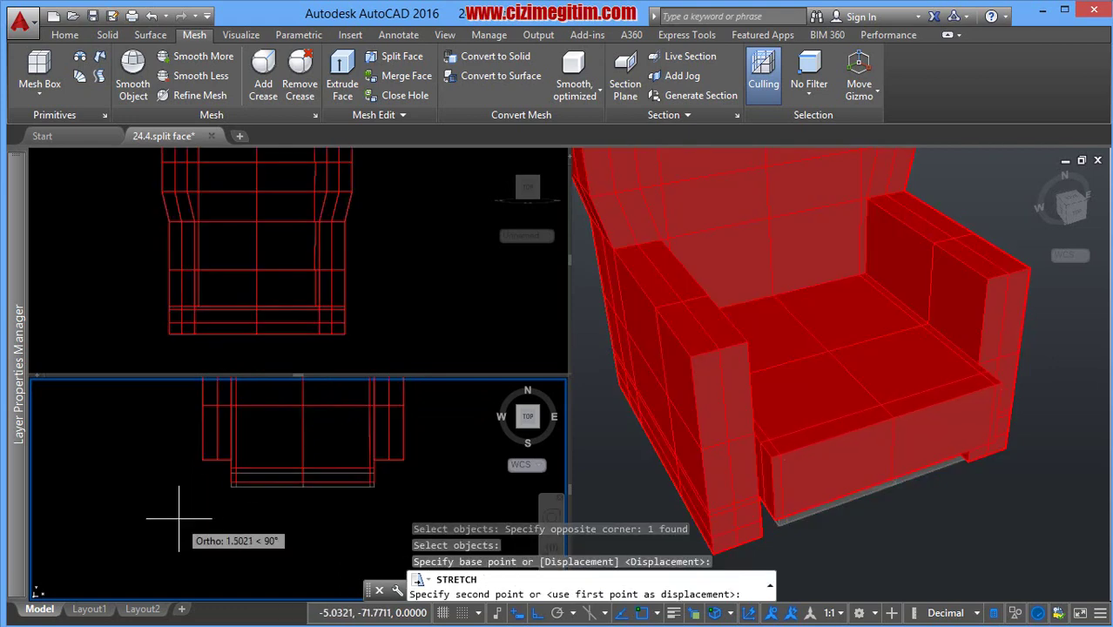
click(177, 512)
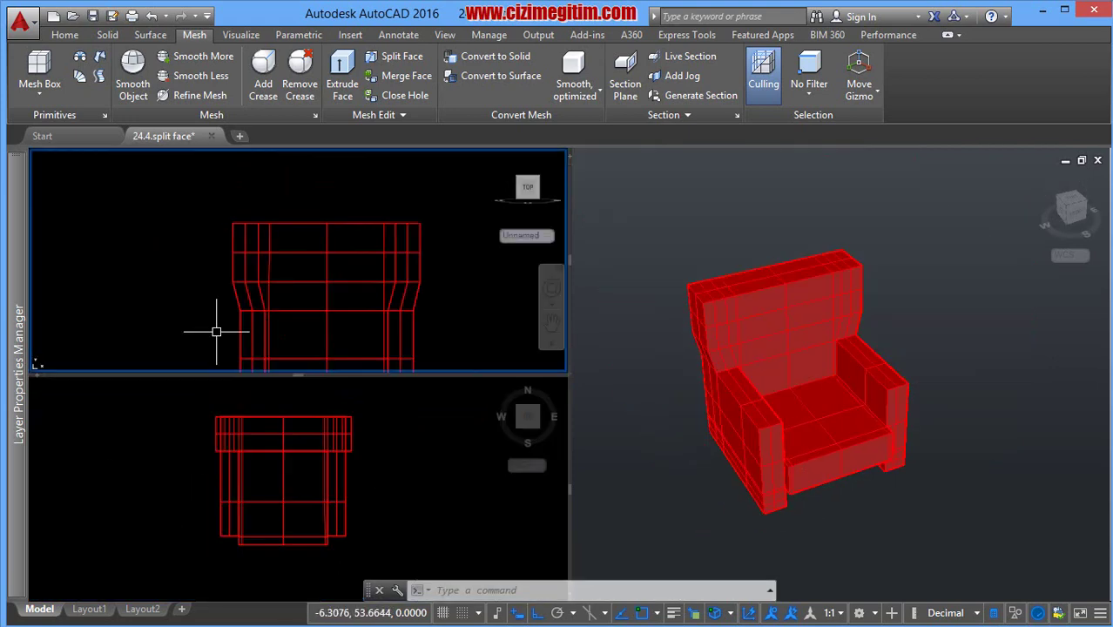
click(281, 277)
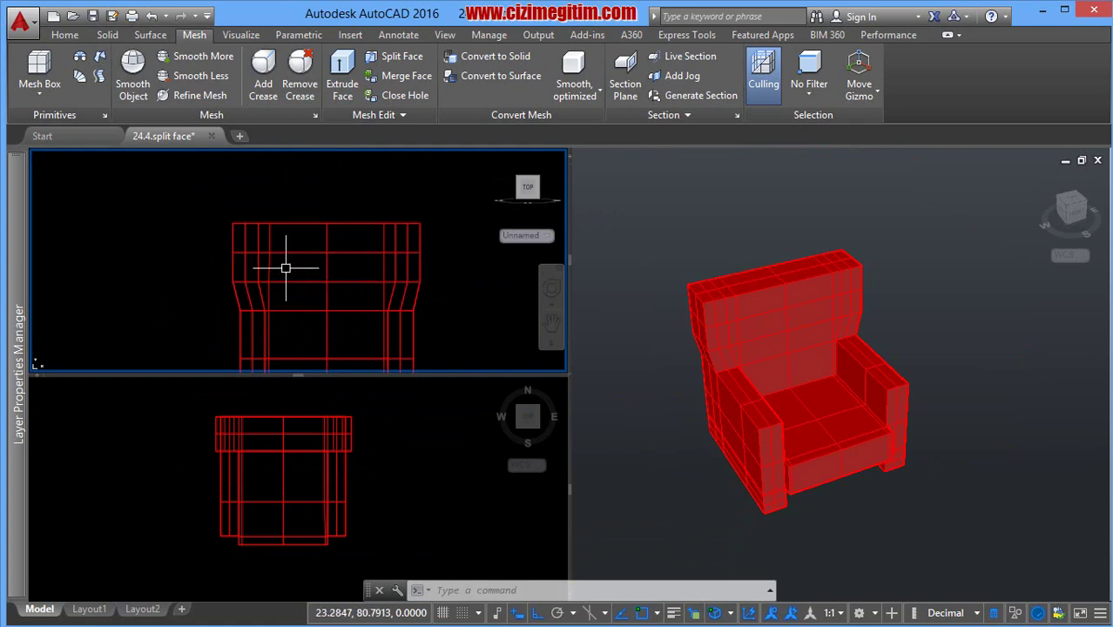
click(288, 266)
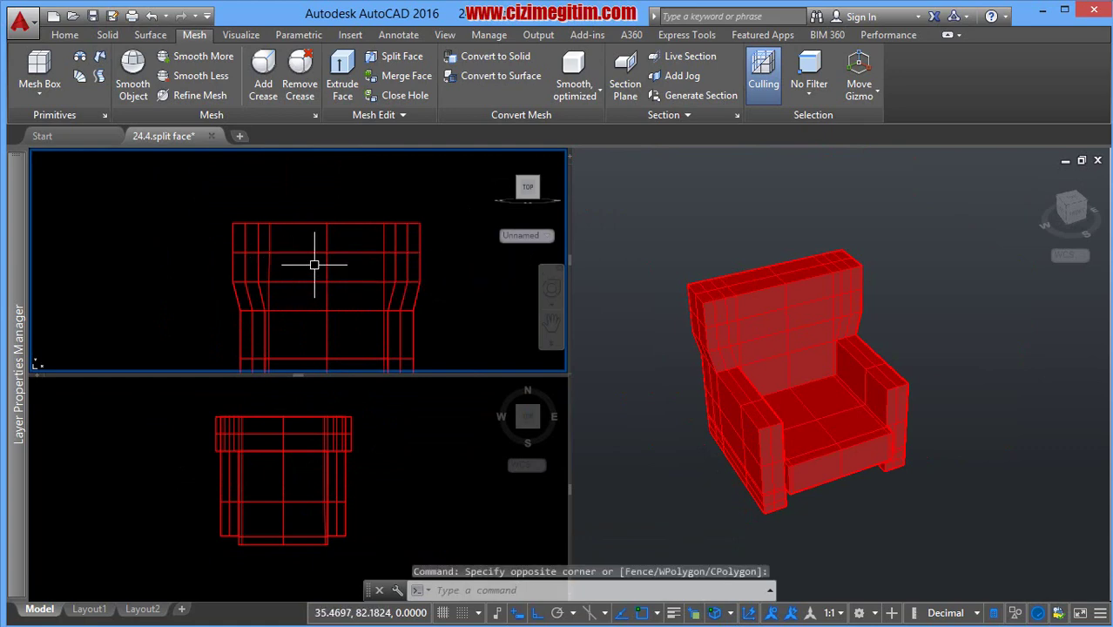
scroll(315, 264, down, 3)
scroll(318, 253, up, 1)
scroll(323, 218, up, 1)
scroll(322, 290, up, 1)
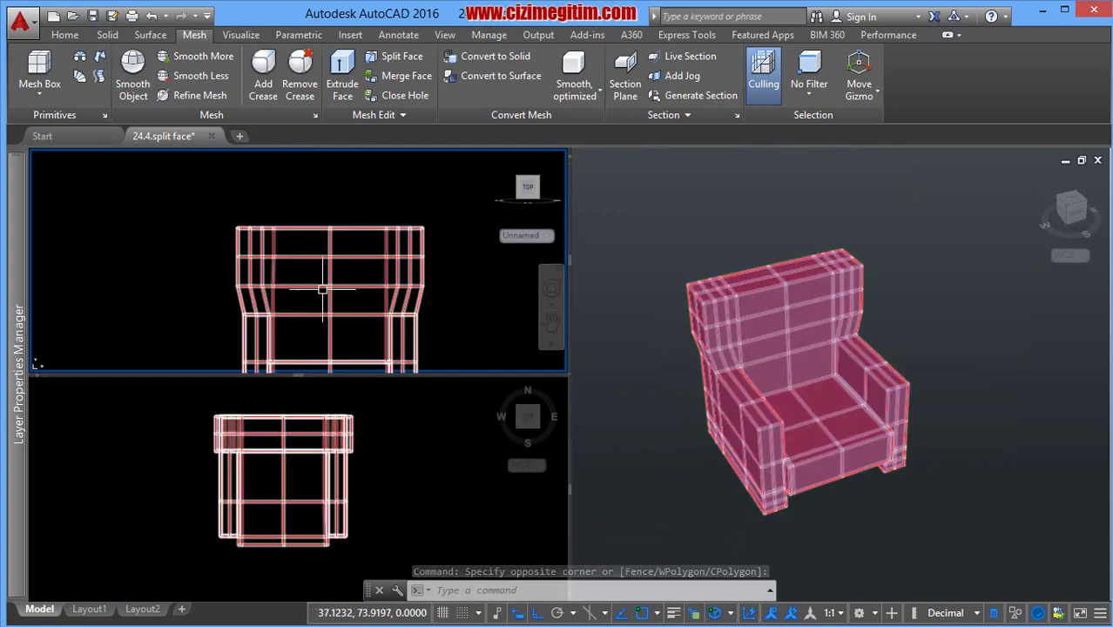
scroll(321, 240, down, 2)
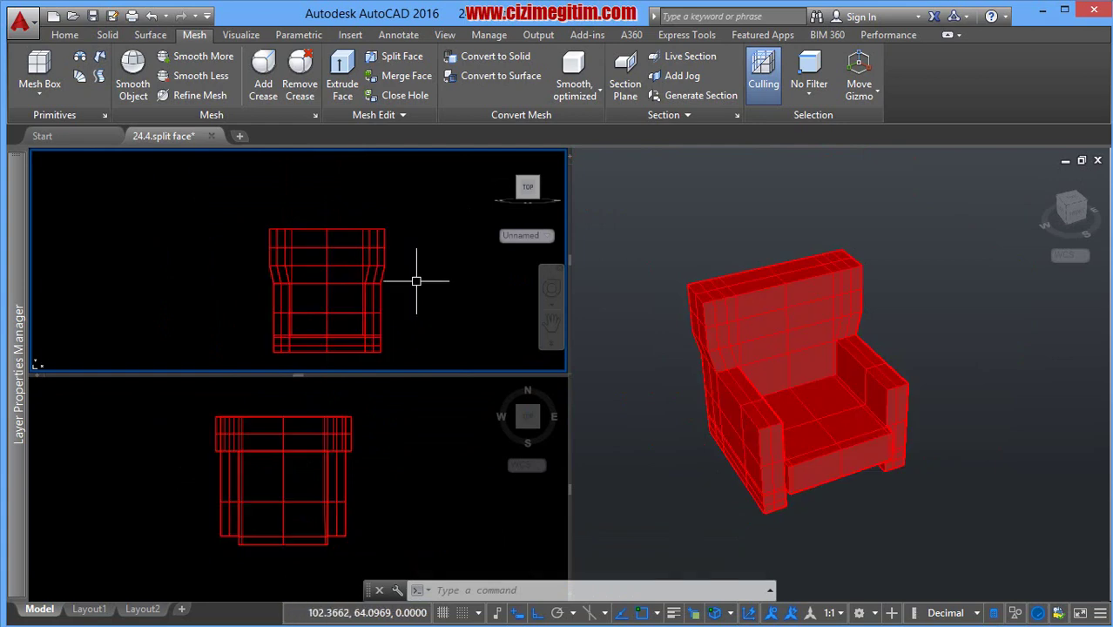
text(s)
key(Return)
scroll(331, 268, up, 3)
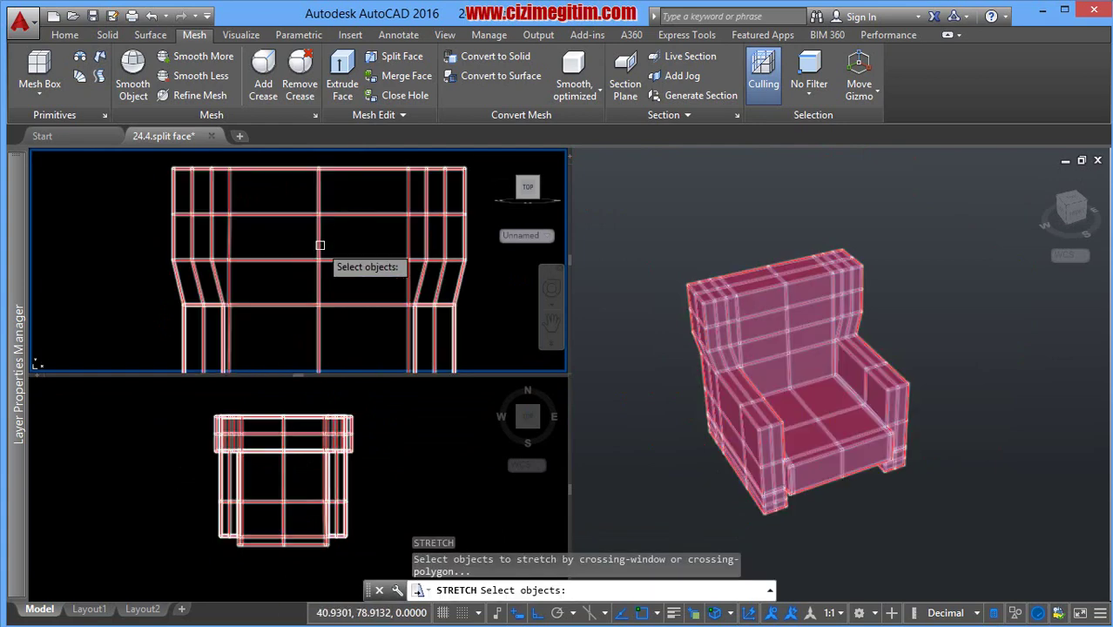
click(325, 281)
click(296, 186)
key(Return)
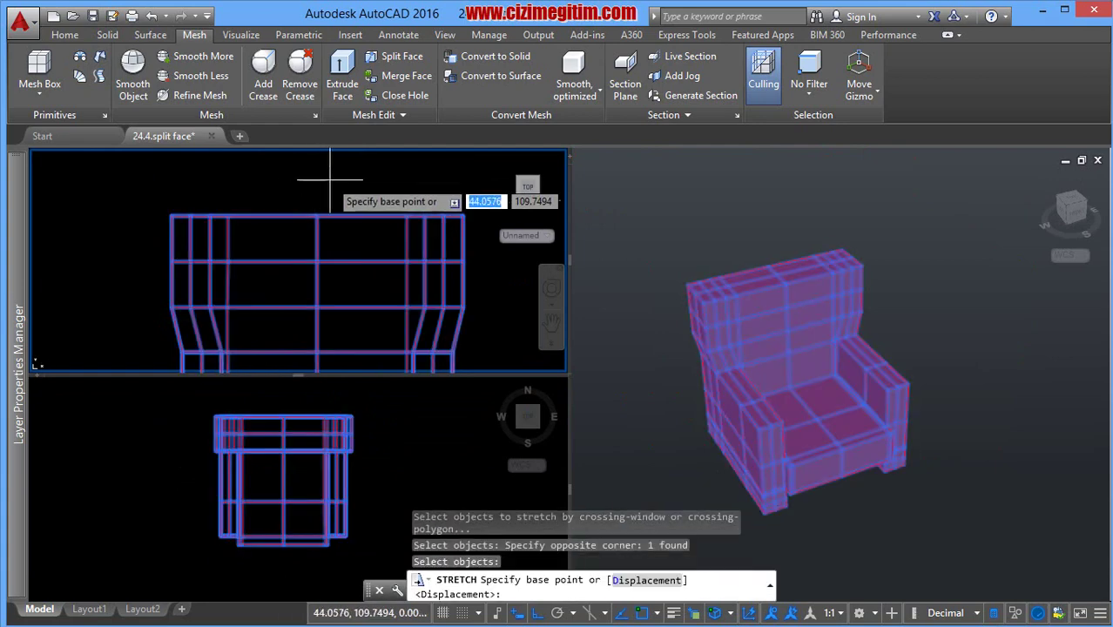
click(326, 180)
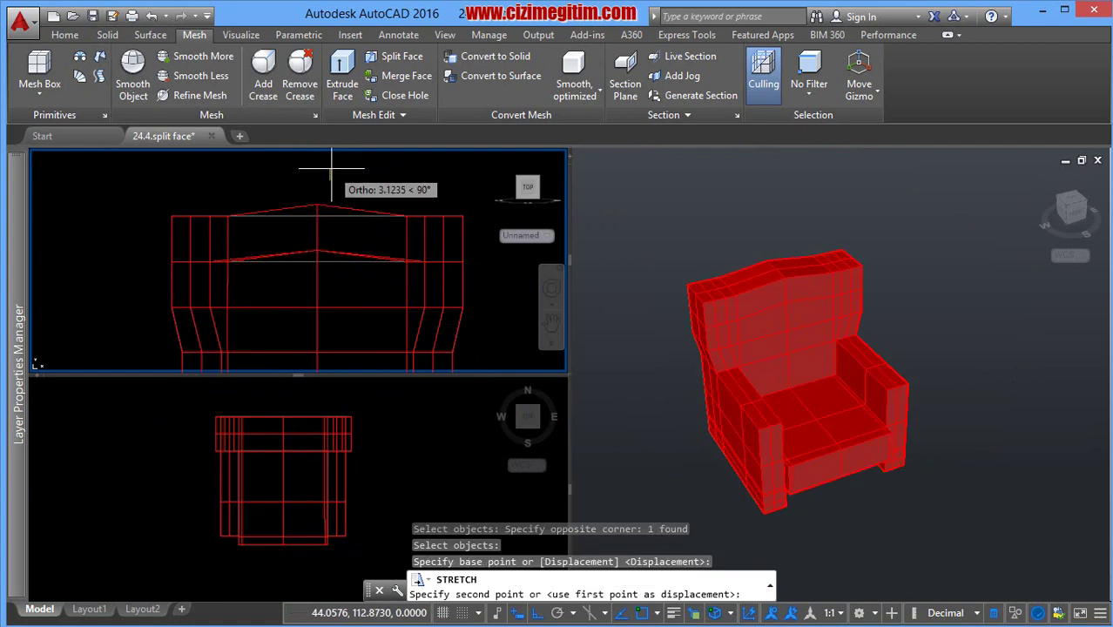
click(331, 171)
scroll(323, 212, down, 4)
scroll(340, 228, down, 2)
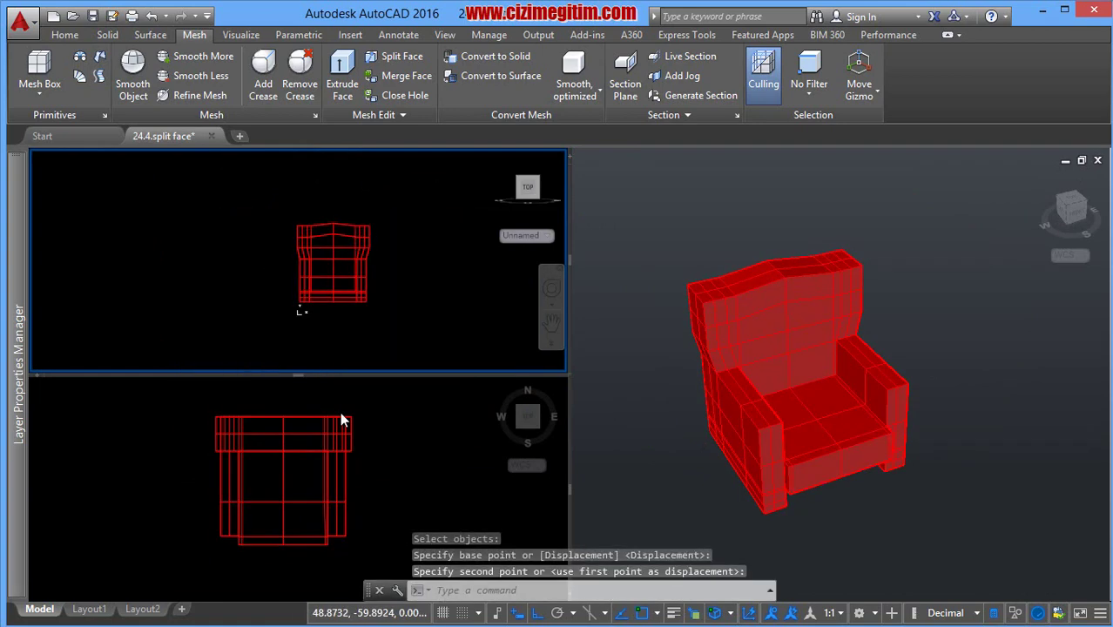
click(368, 467)
click(366, 316)
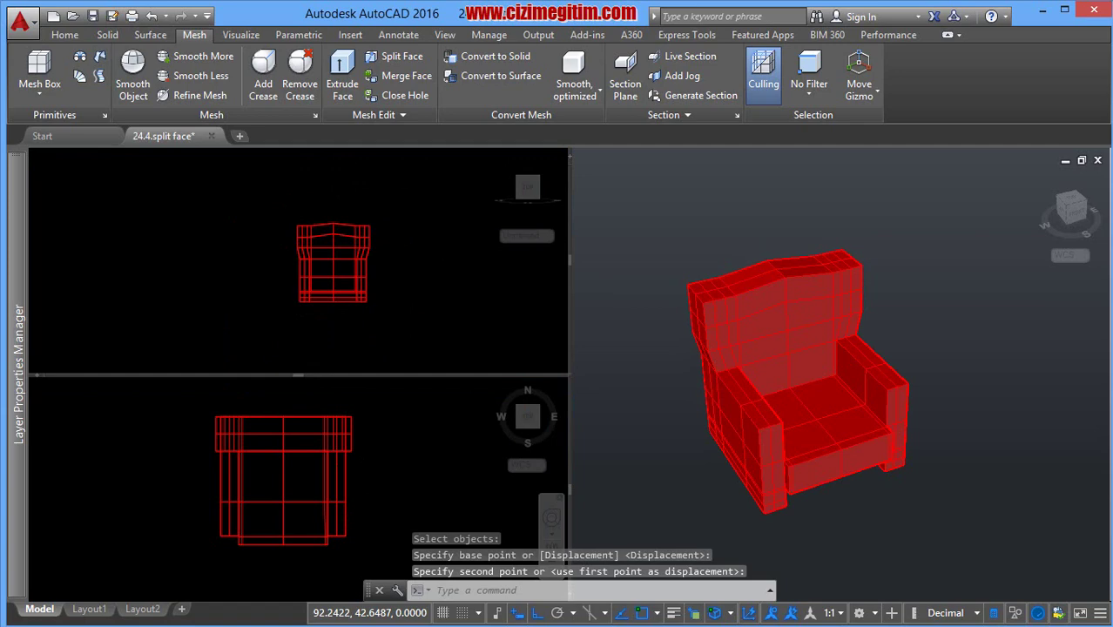
click(819, 305)
click(740, 301)
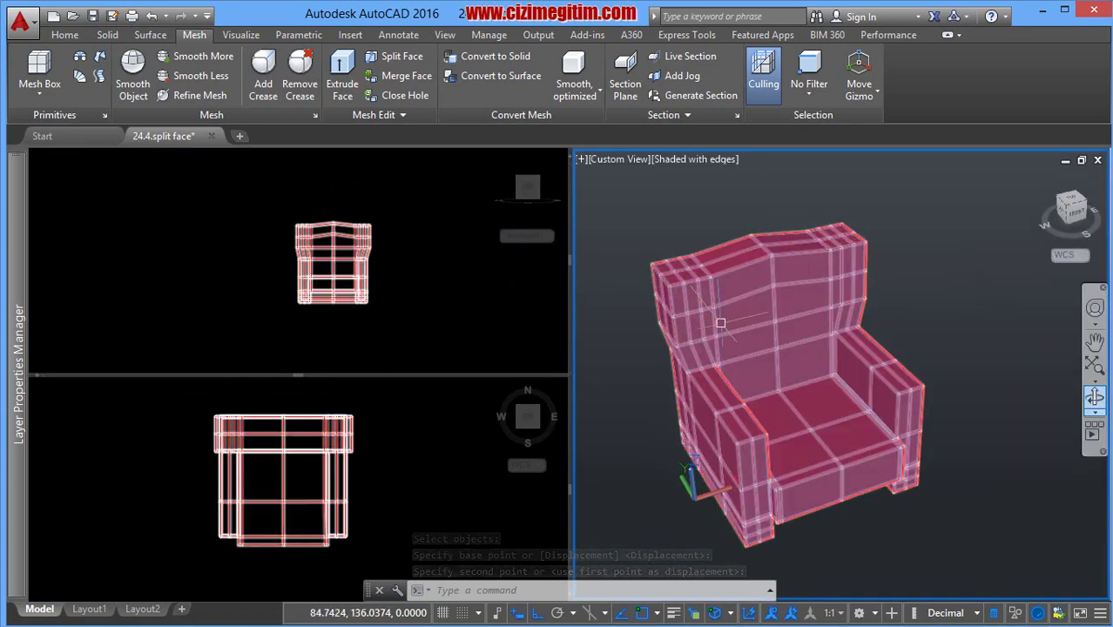
key(Escape)
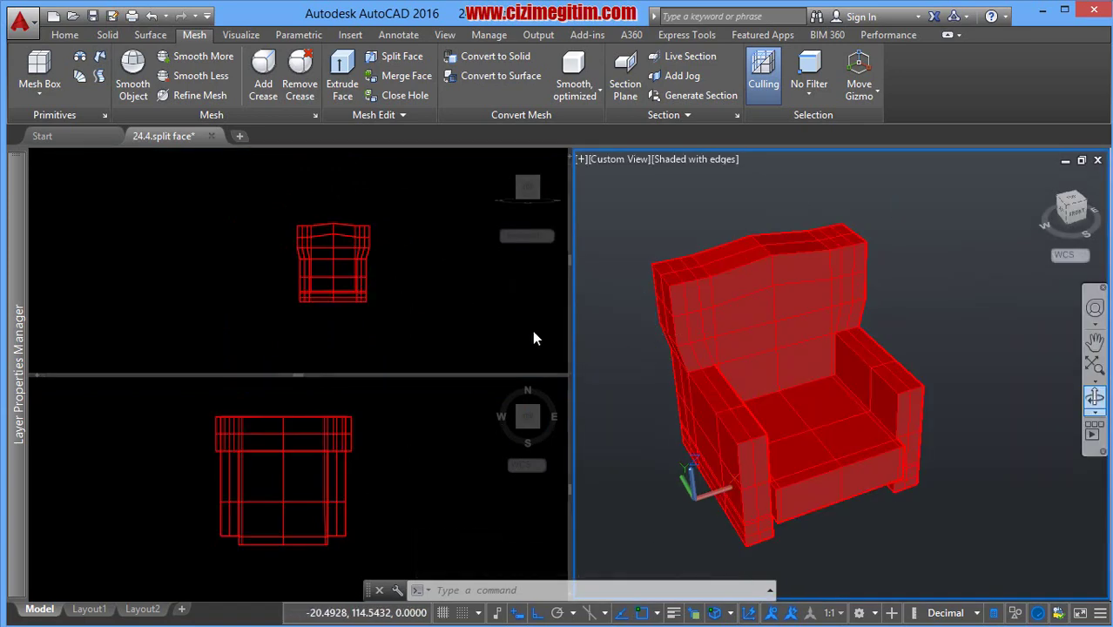
click(534, 337)
Turn the upper-left view to the chair's Left side, reset the UCS to World, and zoom in.
click(512, 189)
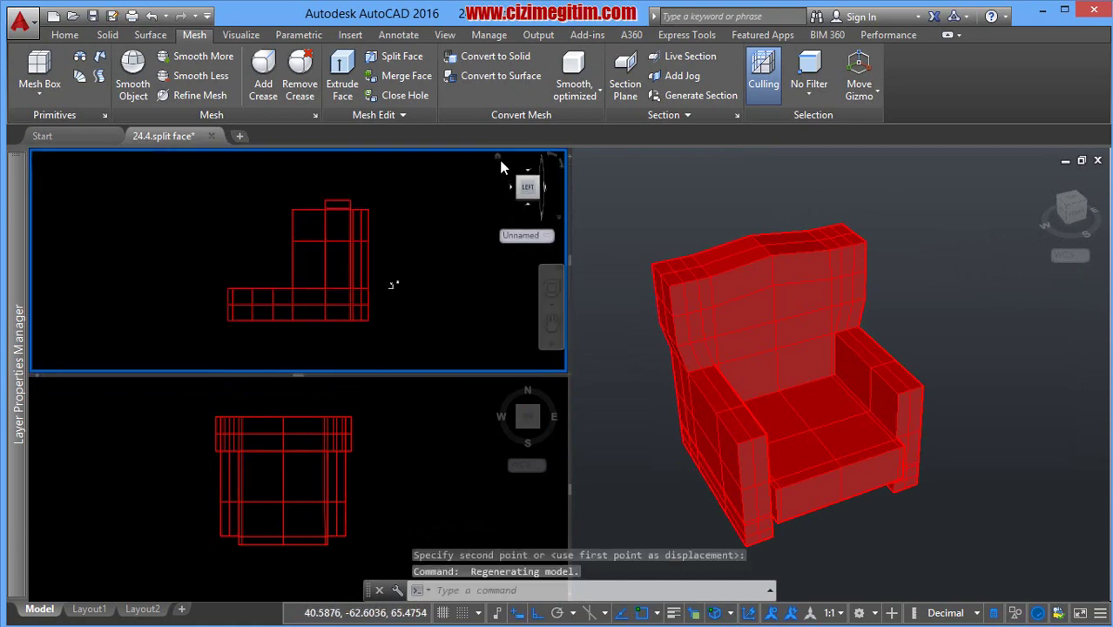
click(499, 159)
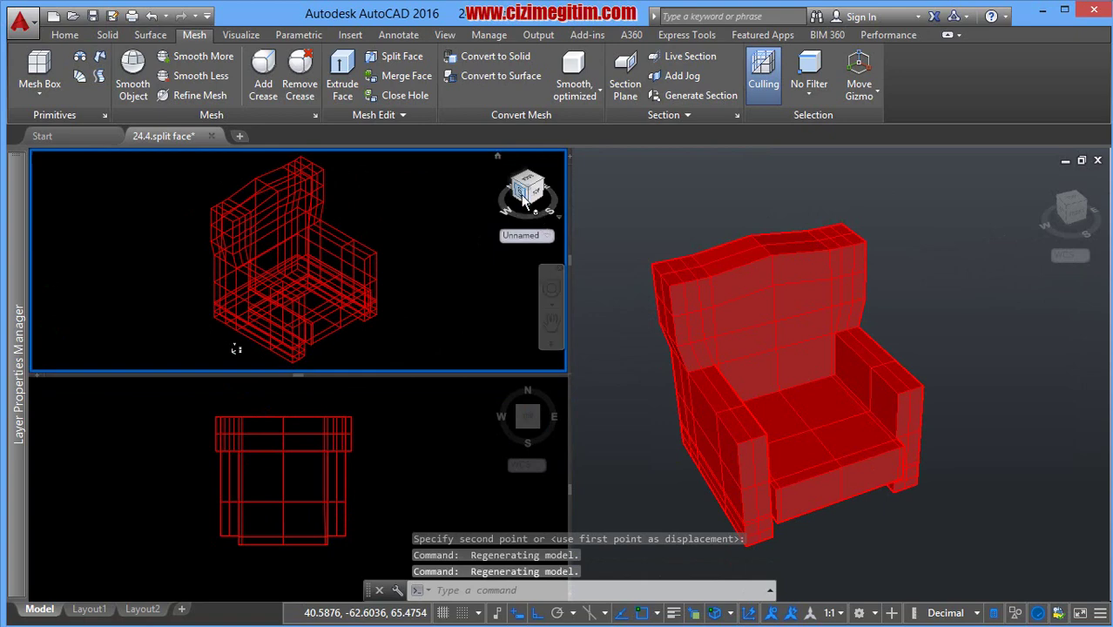
click(522, 235)
click(544, 250)
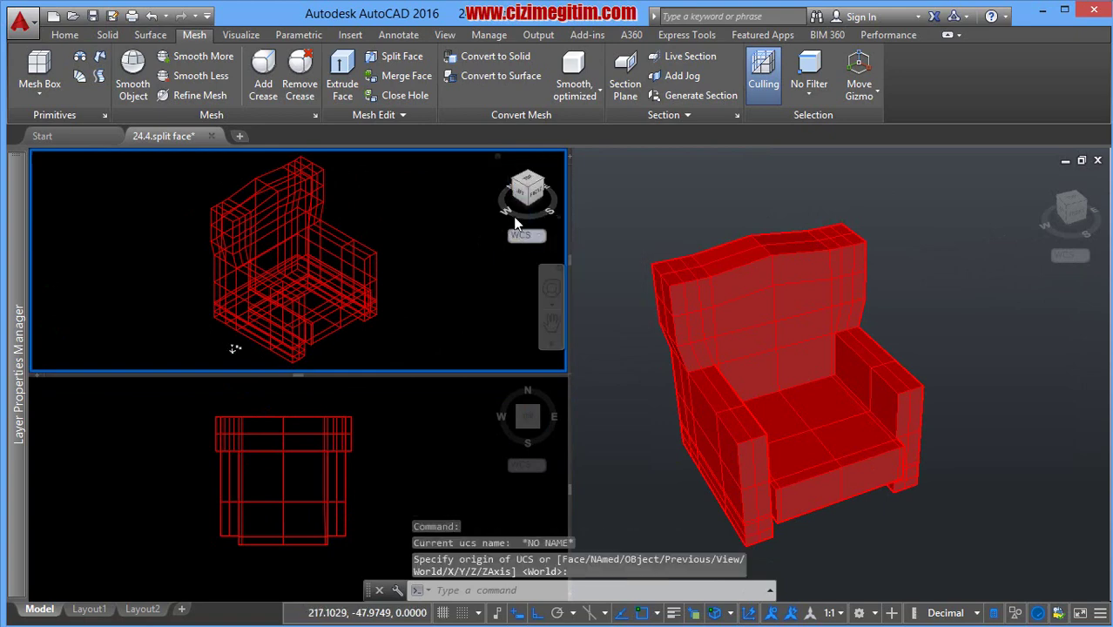
click(520, 200)
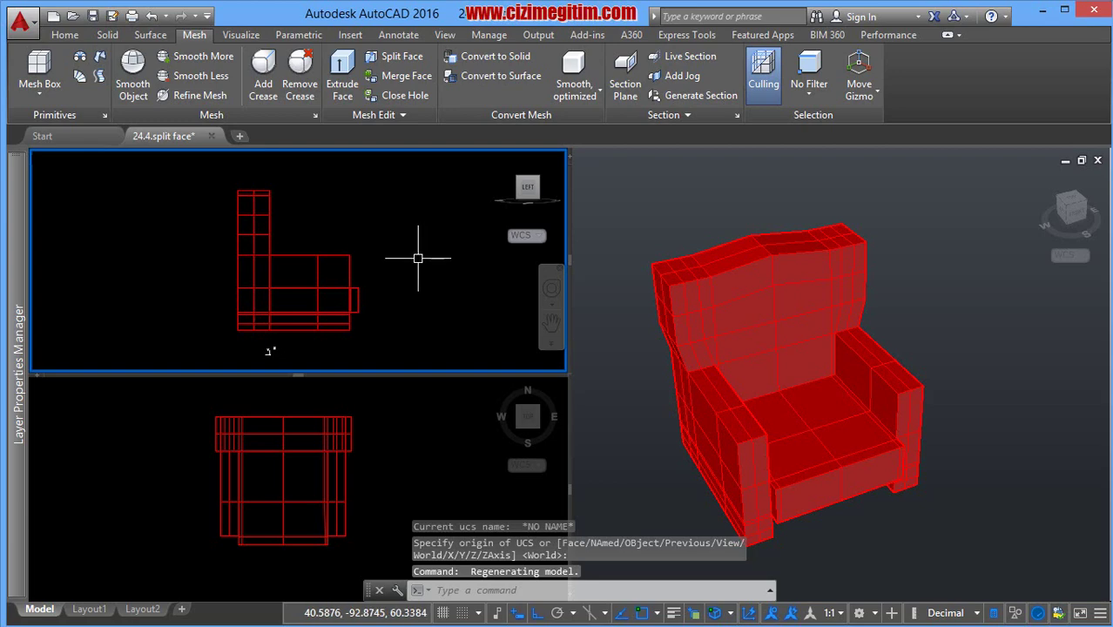
scroll(238, 296, up, 1)
scroll(242, 289, up, 1)
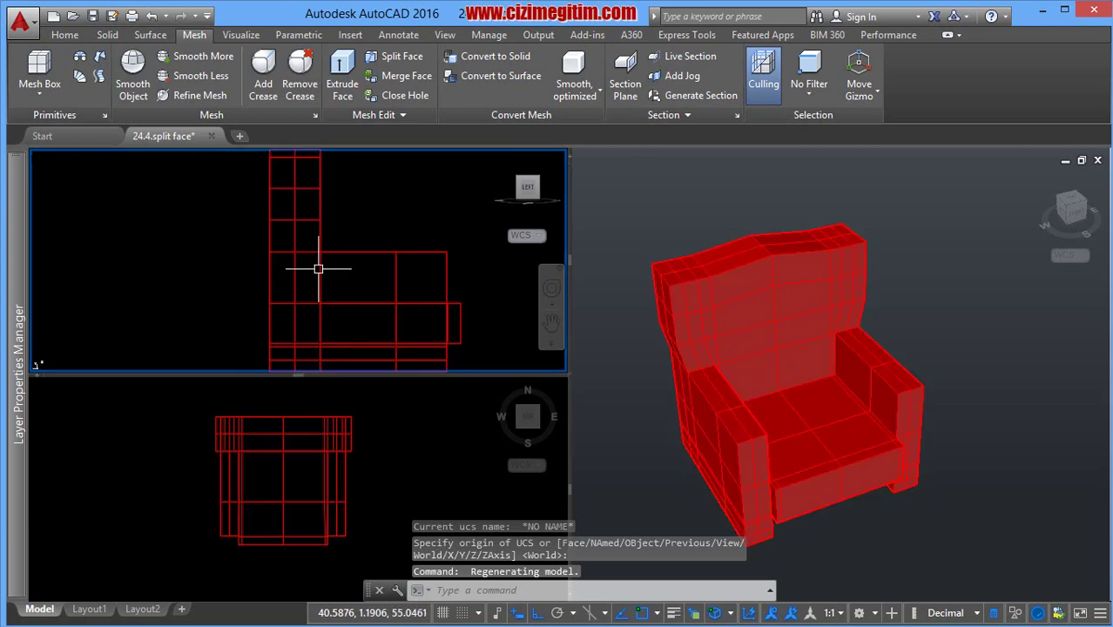
scroll(277, 258, down, 2)
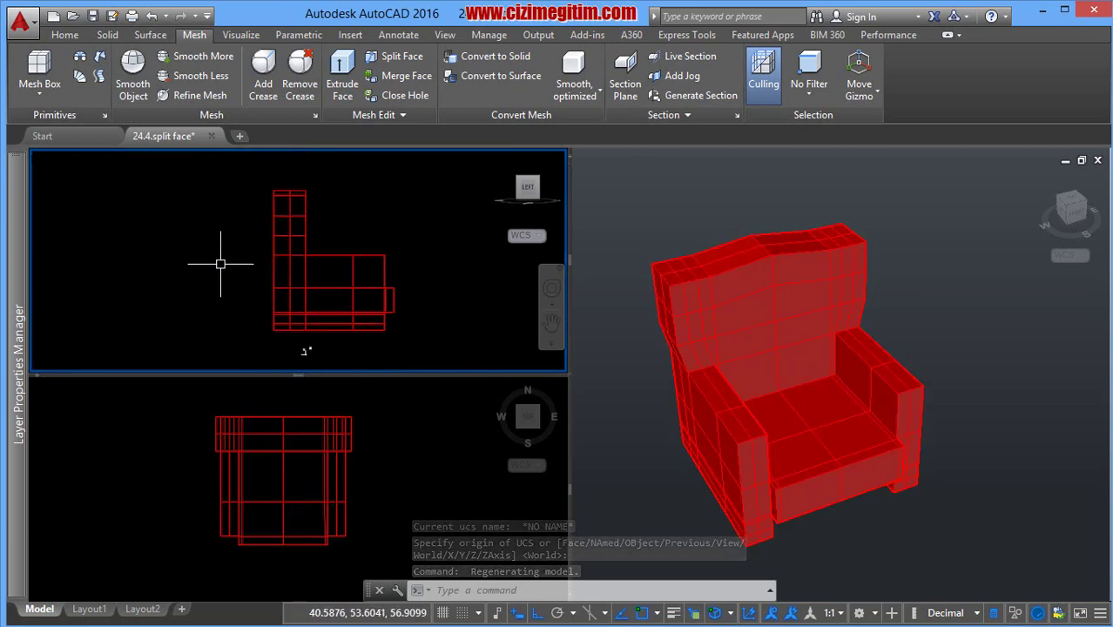
Stretch the chair back 5 units using a crossing window in the side view.
text(s)
key(Return)
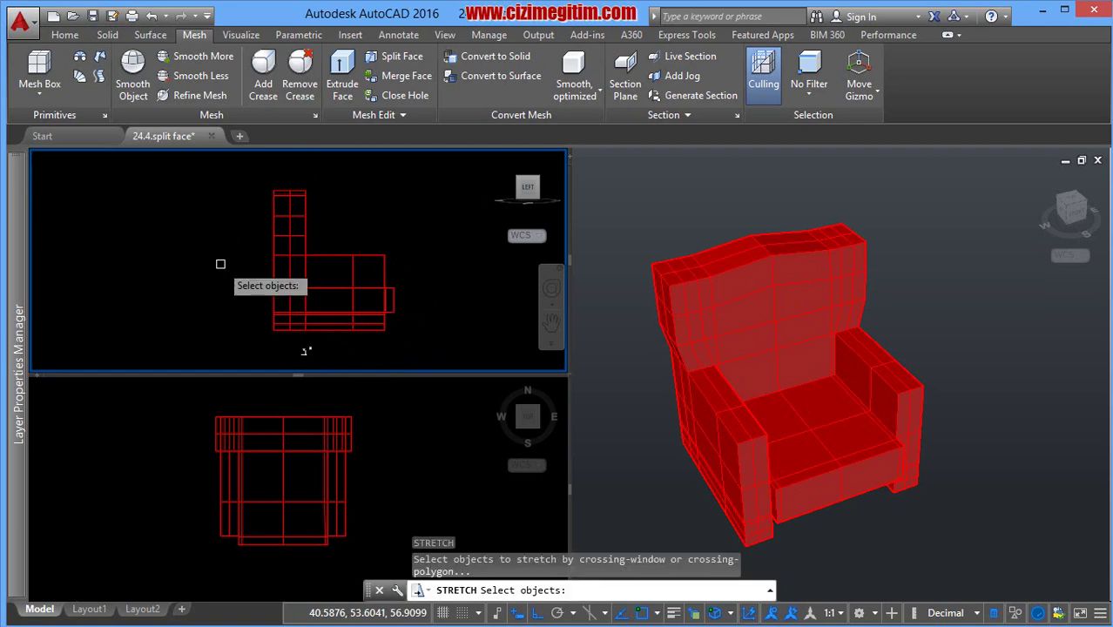
click(278, 339)
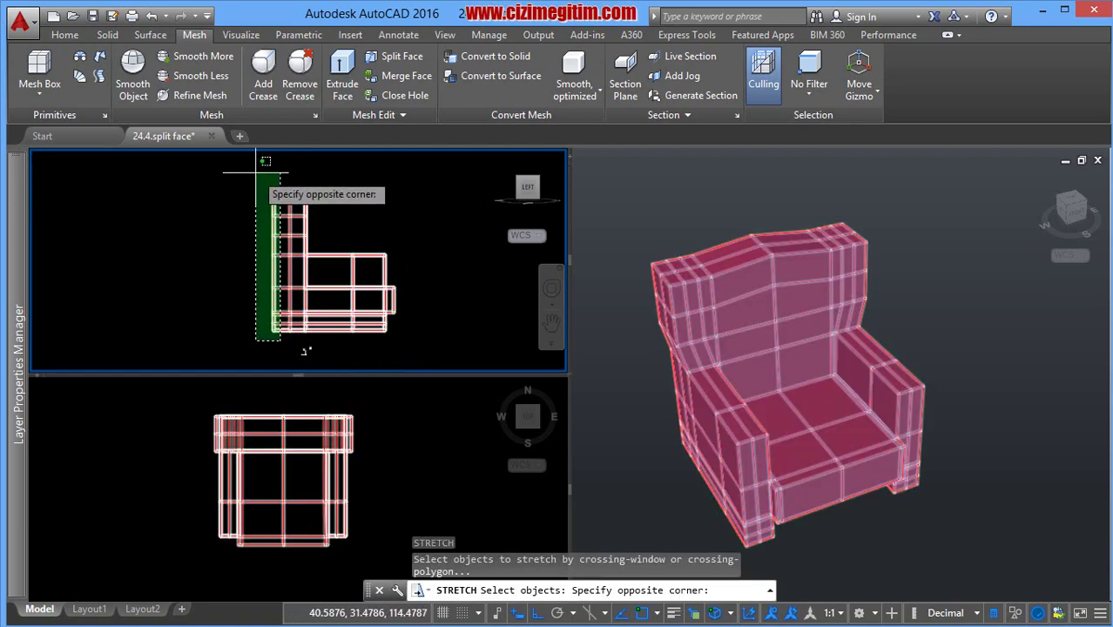
click(256, 162)
key(Return)
click(346, 178)
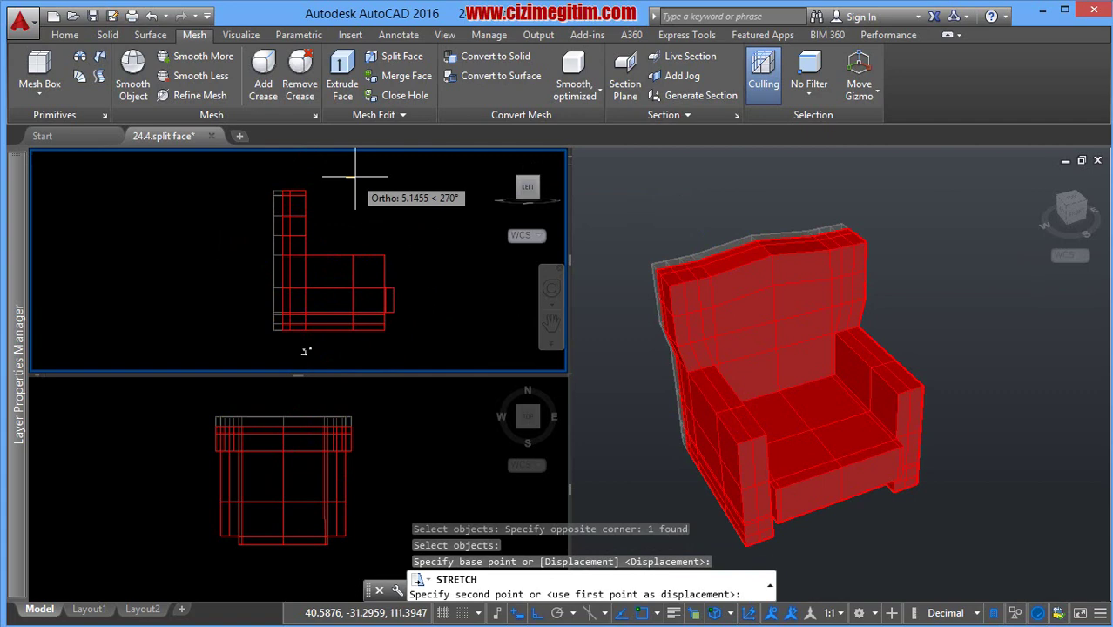
text(5)
key(Return)
Repeat STRETCH on the chair back, moving it another 2 units.
right_click(354, 177)
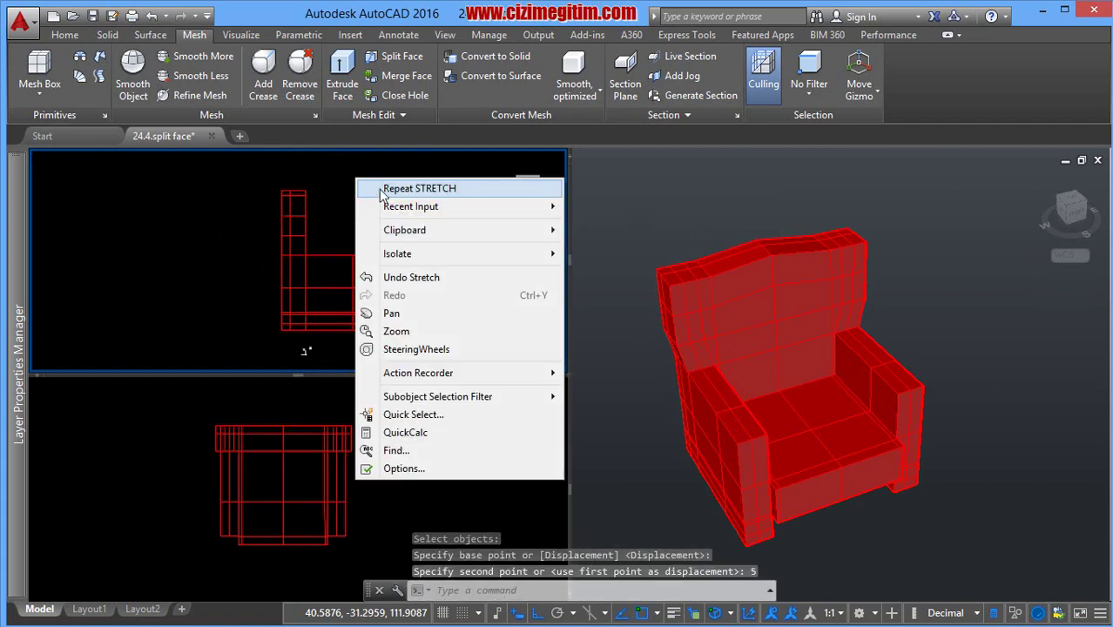
click(379, 186)
click(294, 342)
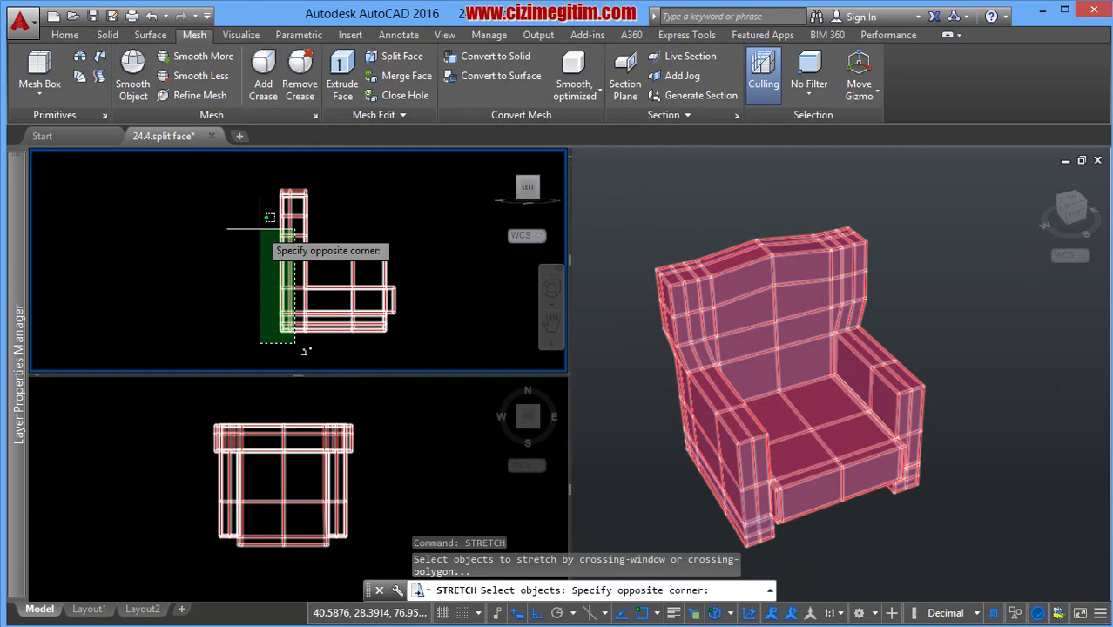
click(258, 178)
key(Return)
click(367, 187)
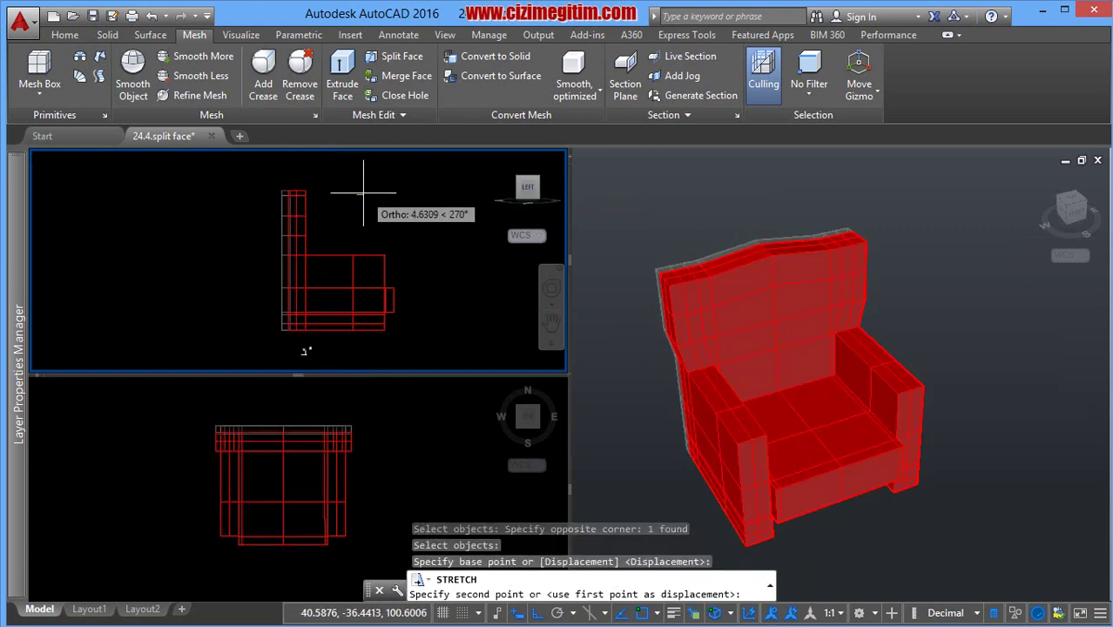
text(2)
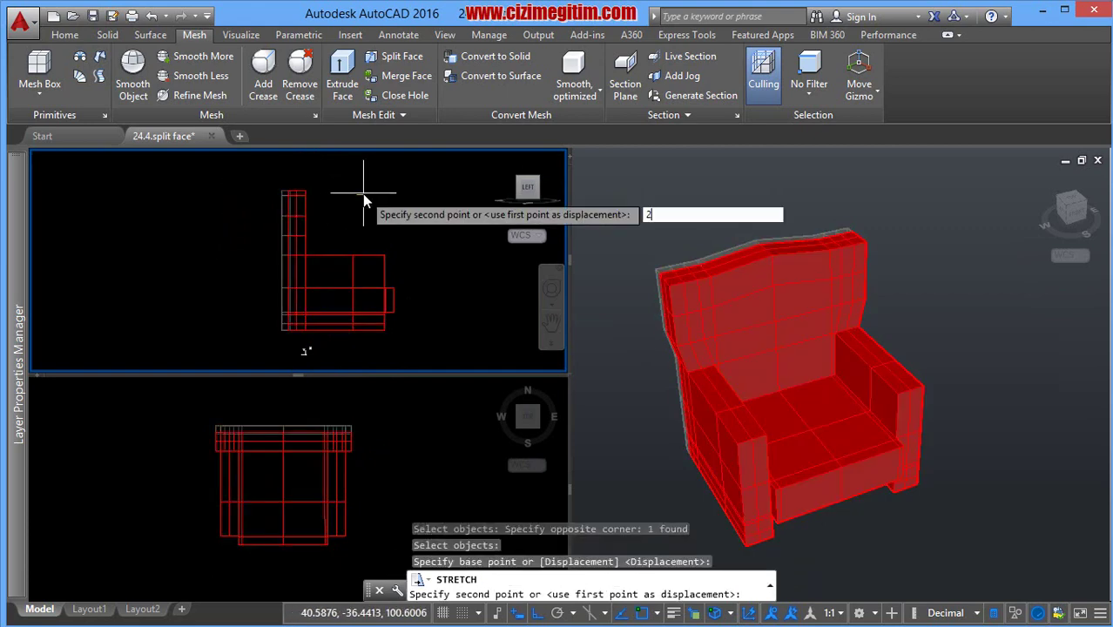
key(Return)
Reactivate the side view, pan it down slightly, and select the armchair mesh.
click(739, 276)
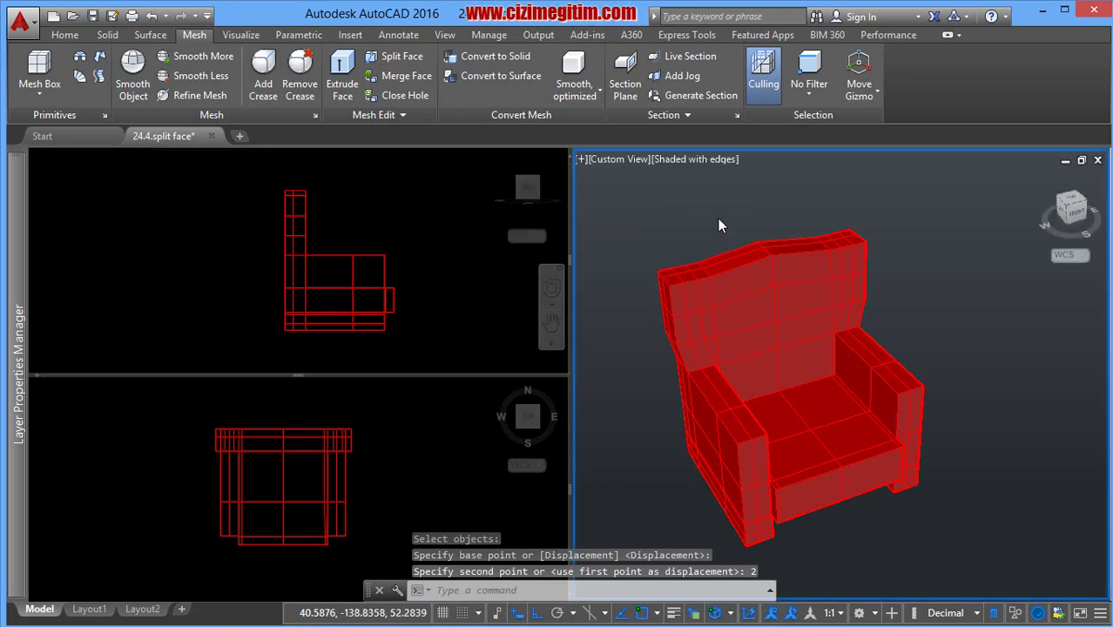
click(364, 236)
middle_drag(330, 219, 315, 231)
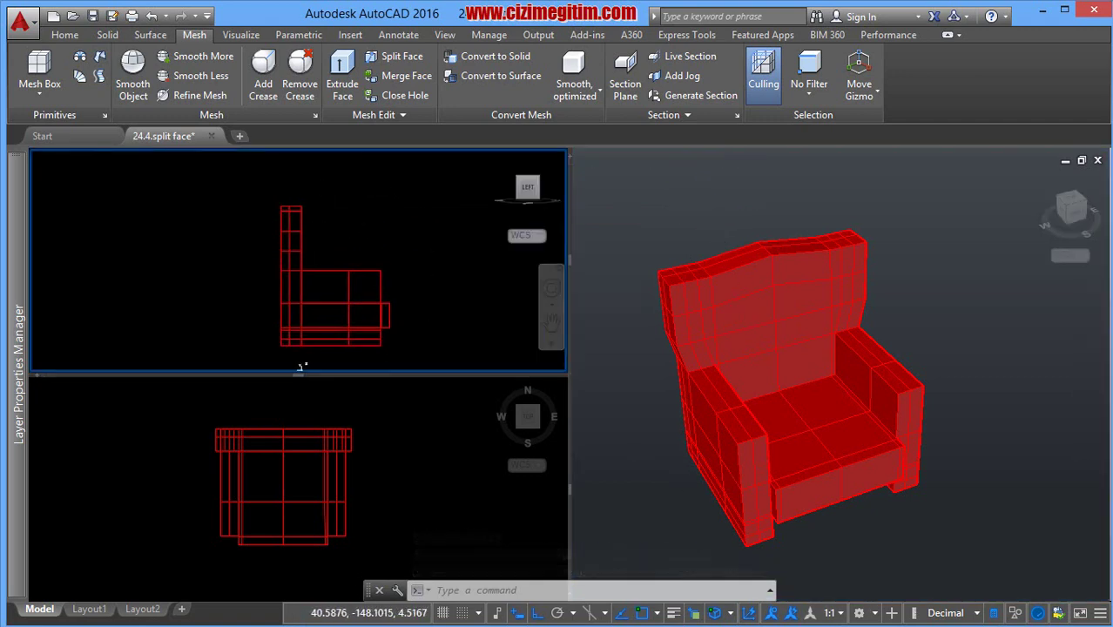
click(388, 315)
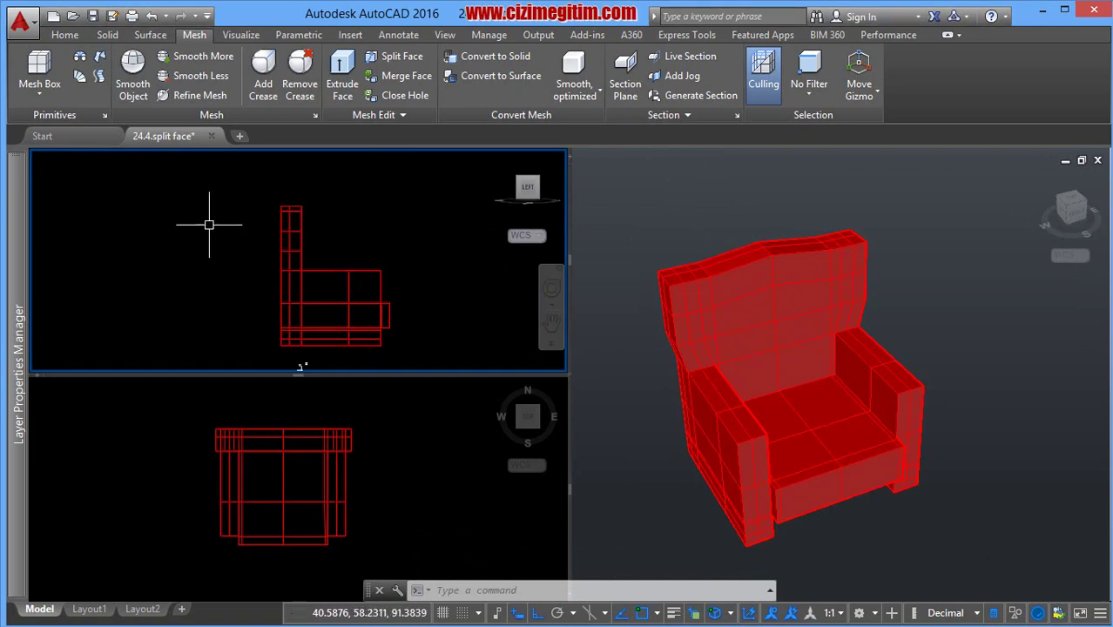
Stretch the chair back outward by 3 units using a crossing window over it.
scroll(301, 287, up, 1)
scroll(311, 294, up, 1)
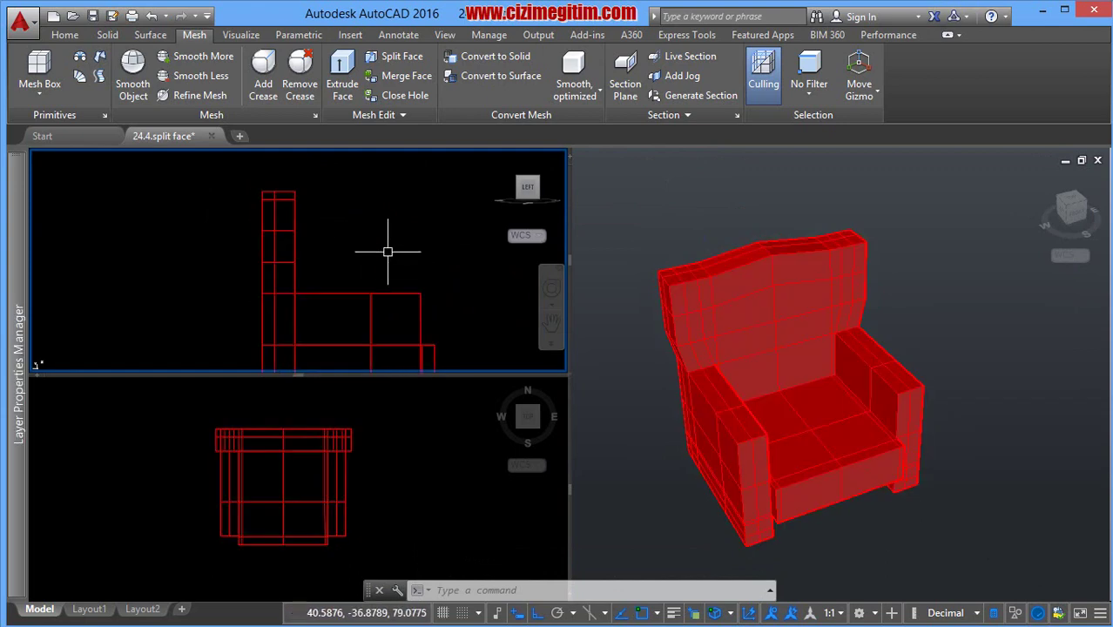
scroll(383, 248, down, 2)
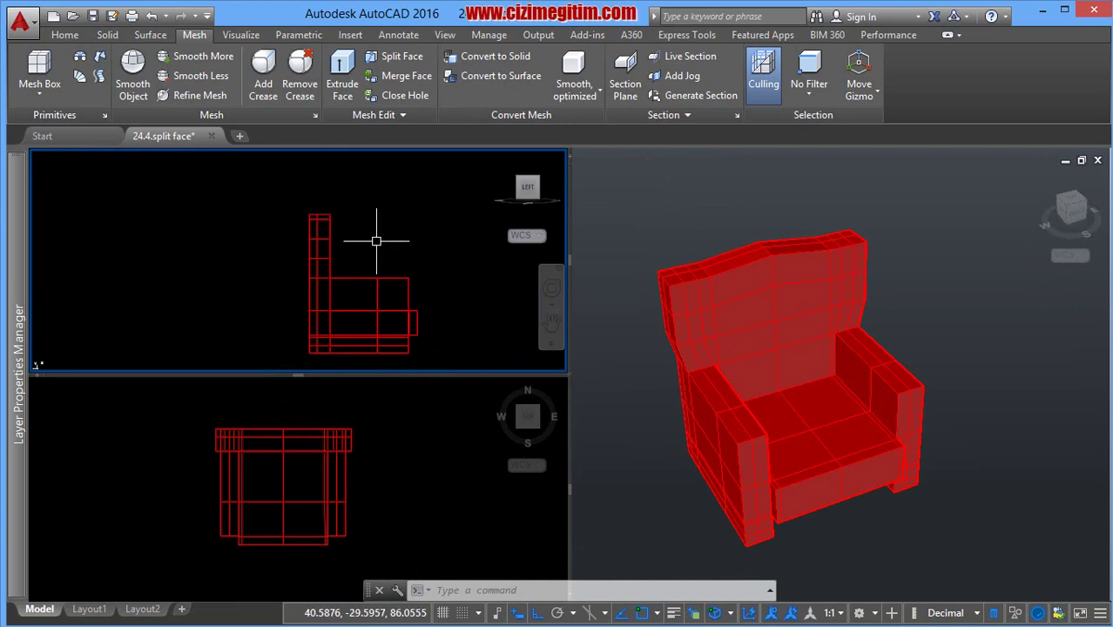
text(s)
key(Return)
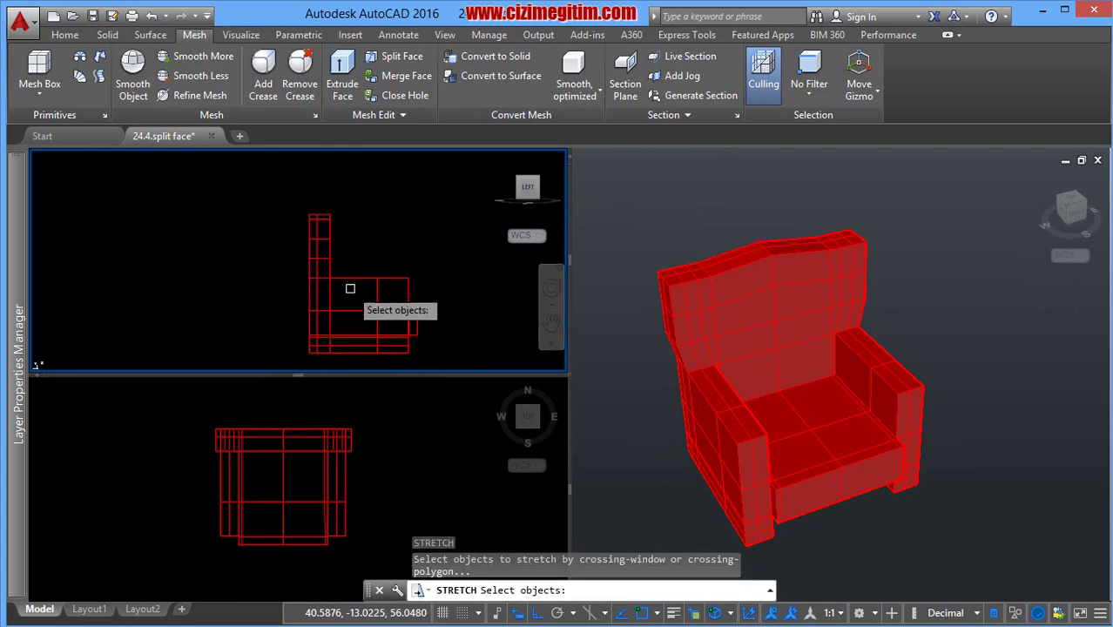
click(344, 296)
click(311, 209)
key(Return)
click(371, 179)
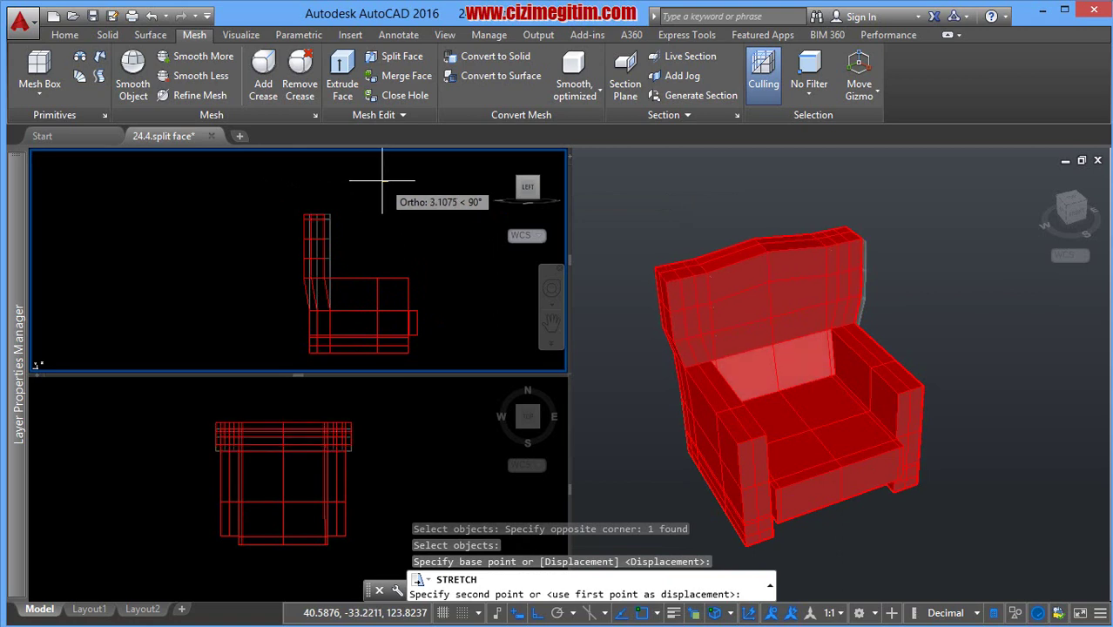
text(3)
key(Return)
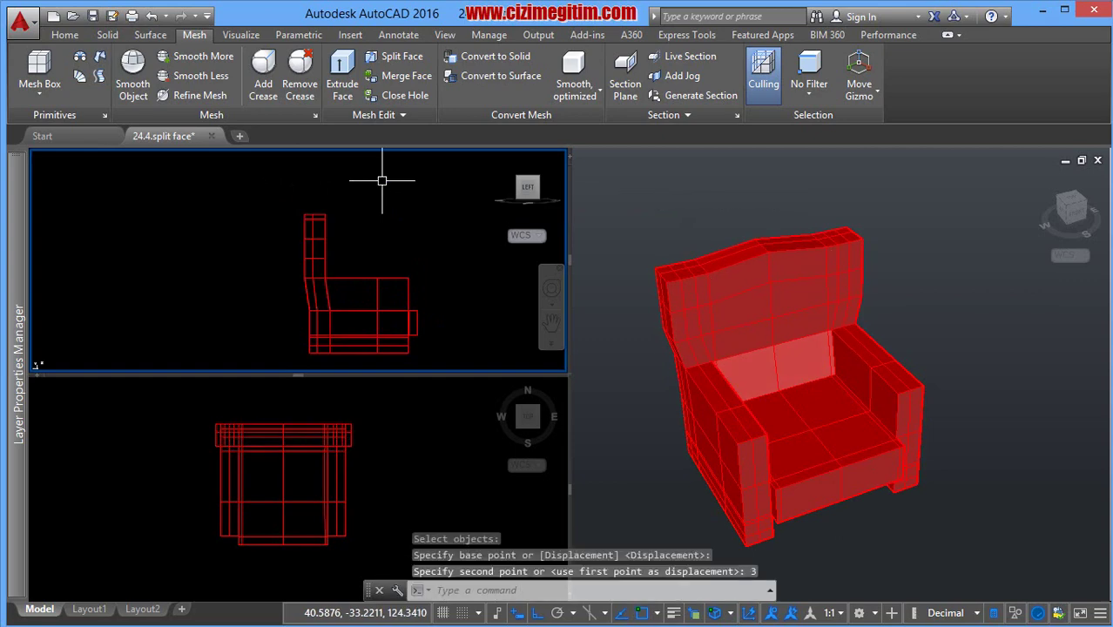
Repeat the stretch on the upper chair back by another 3 units.
right_click(381, 181)
click(440, 185)
scroll(338, 227, up, 2)
middle_drag(331, 256, 342, 281)
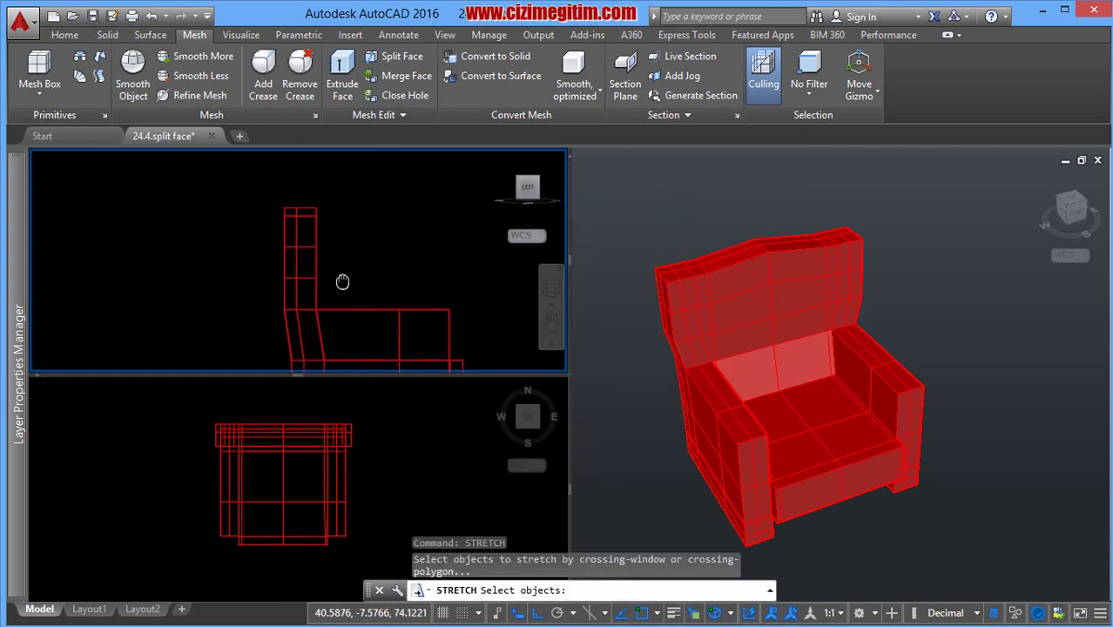
click(248, 171)
key(Return)
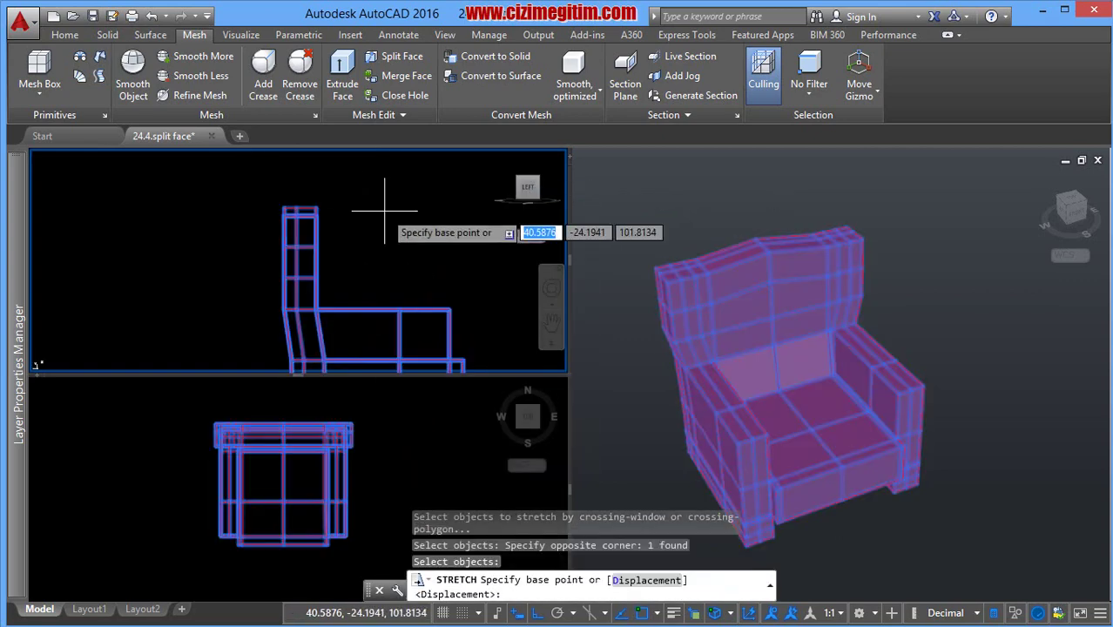
click(370, 253)
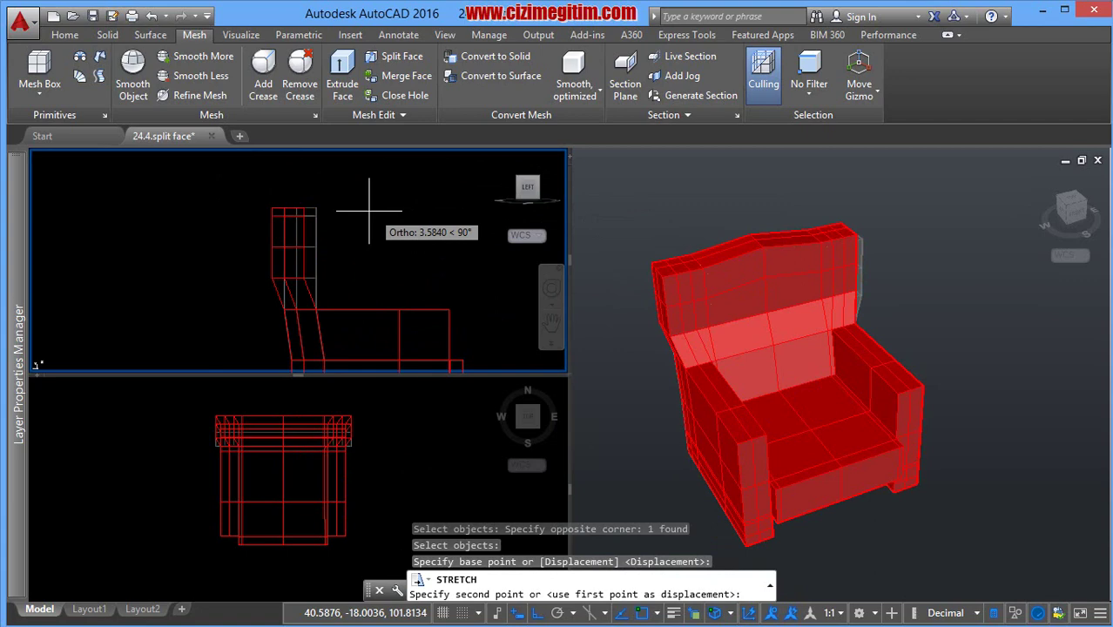
text(3)
key(Return)
Stretch the chair back a final 1 unit, then make the Top viewport active.
right_click(369, 211)
click(392, 222)
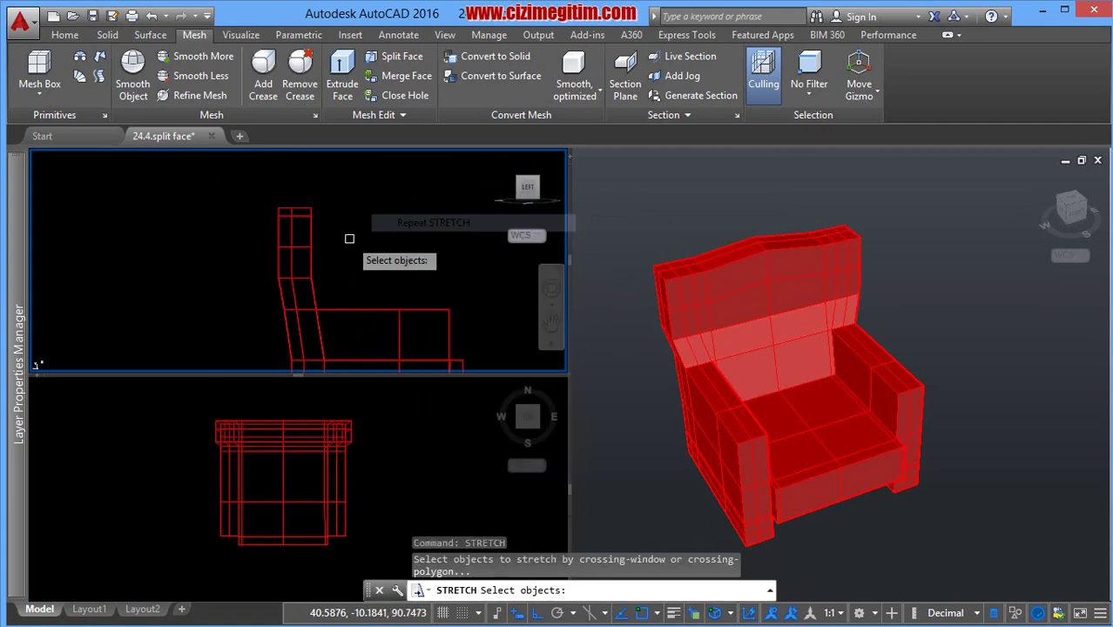
click(344, 230)
click(266, 182)
key(Return)
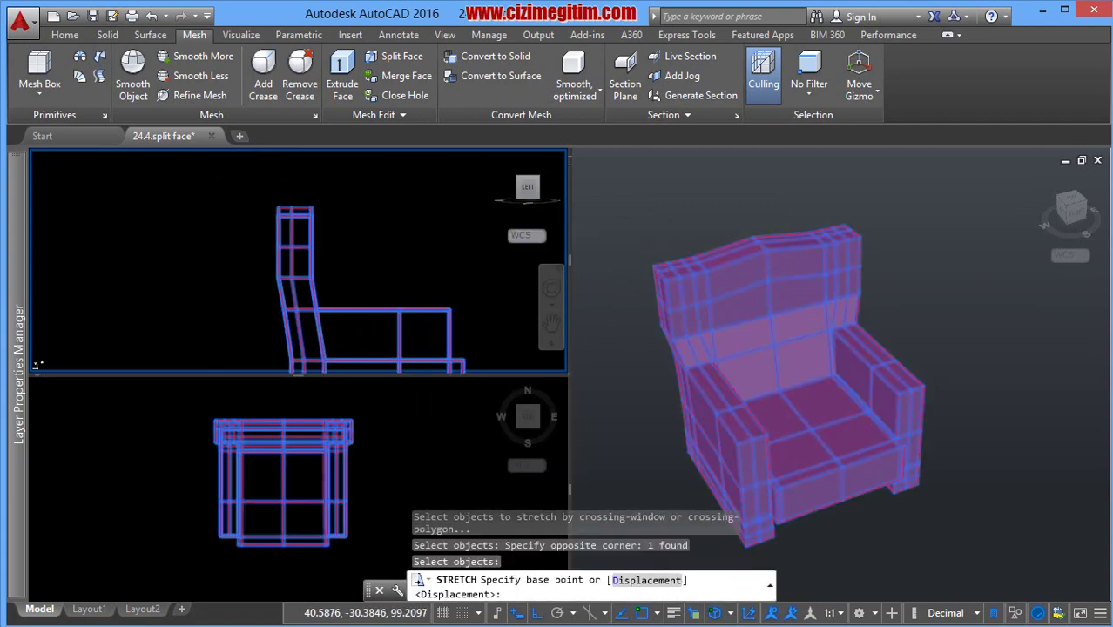
click(380, 225)
text(1)
key(Return)
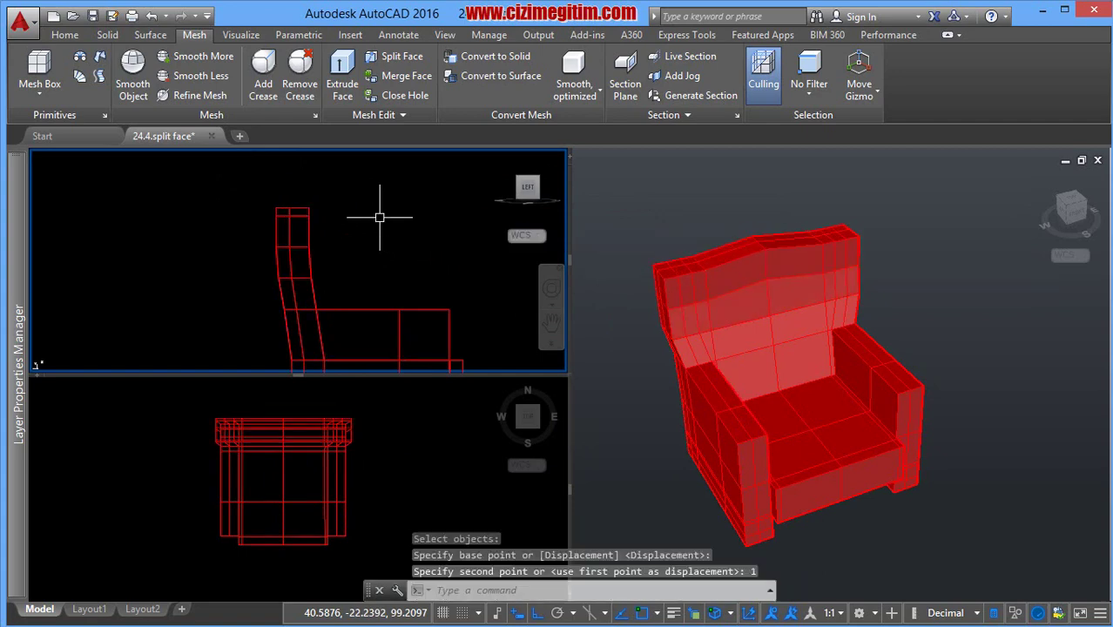
right_click(380, 223)
click(401, 228)
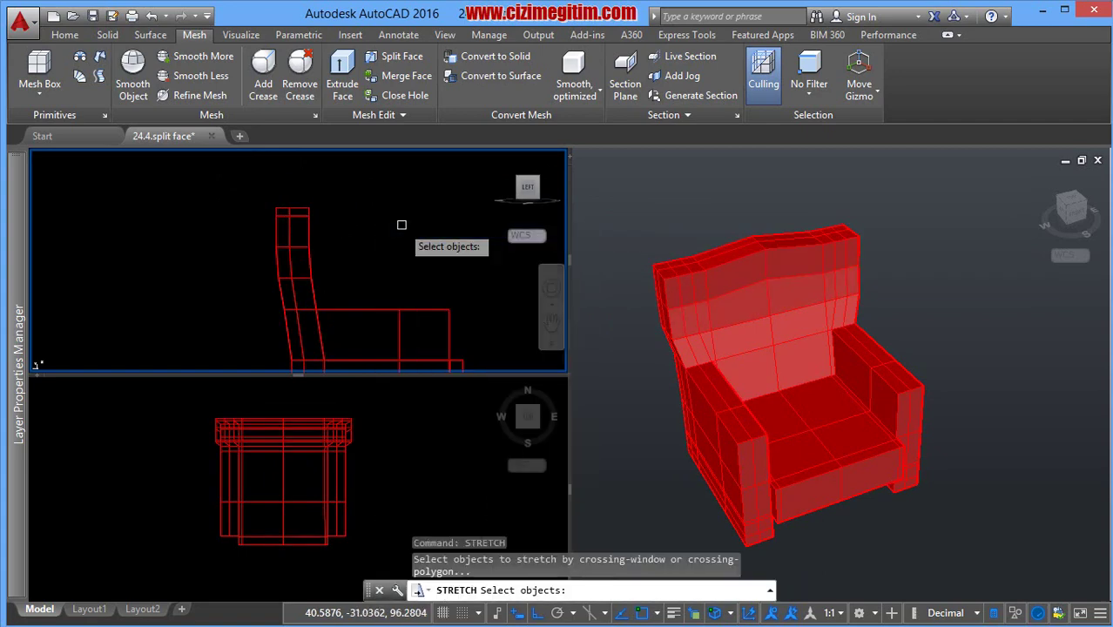
key(Escape)
click(306, 400)
In the Top view, stretch the middle of the backrest rearward by 3 units.
scroll(290, 406, down, 3)
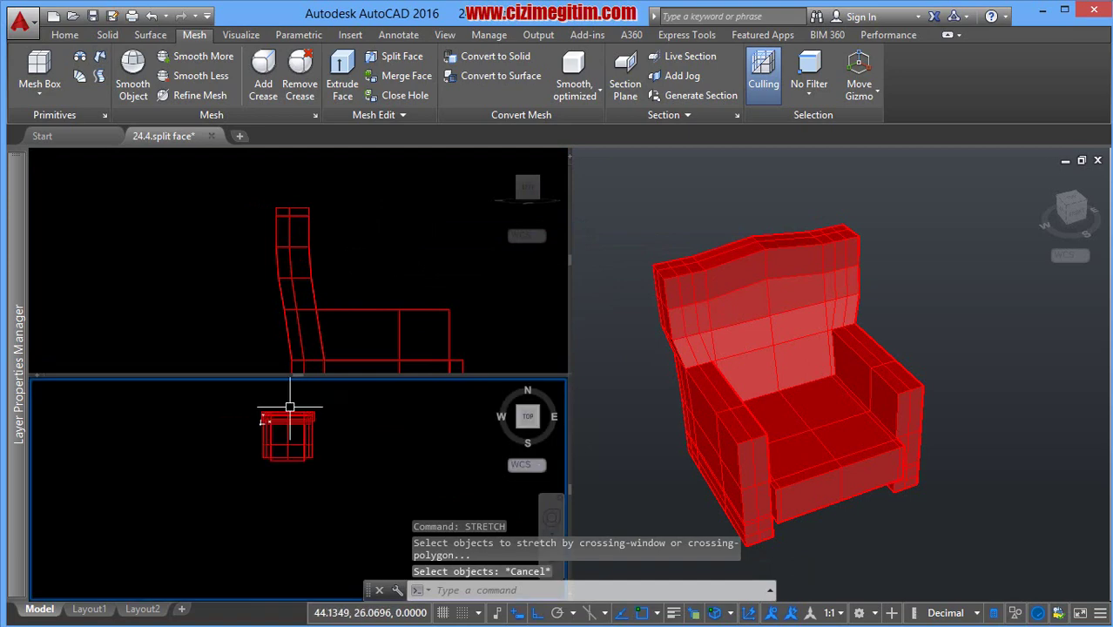
scroll(284, 427, up, 4)
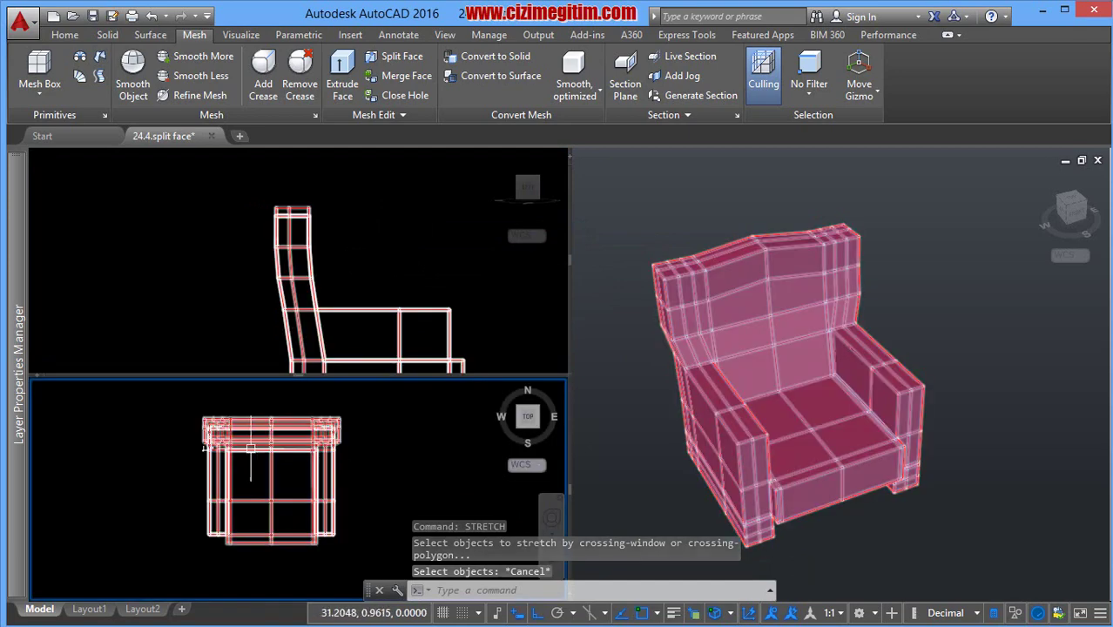
scroll(274, 434, up, 2)
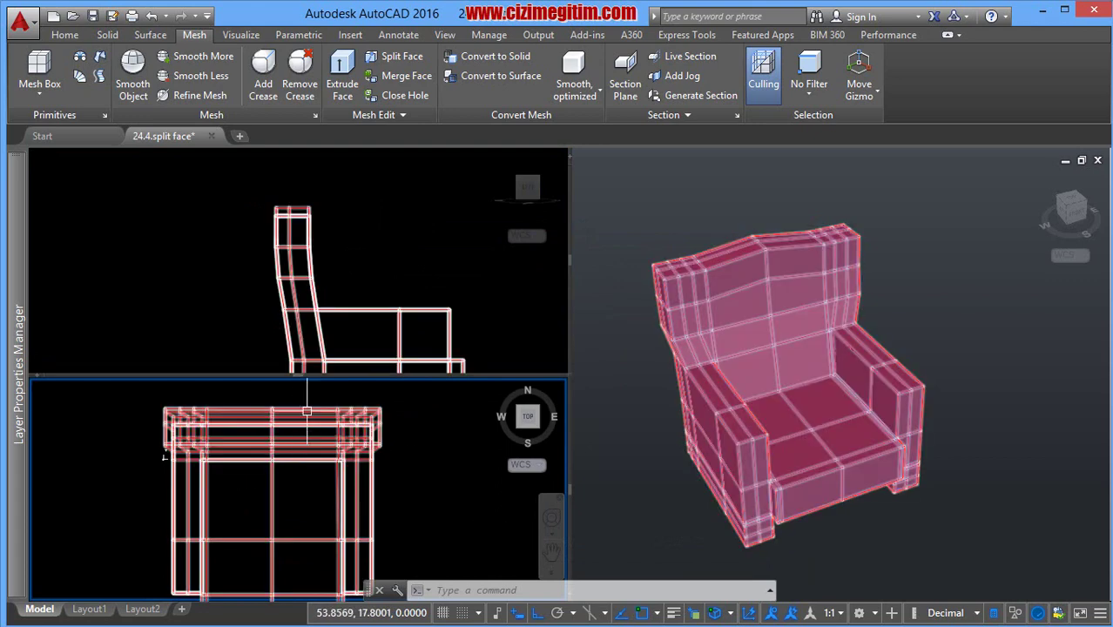
middle_drag(302, 400, 300, 422)
text(s)
key(Return)
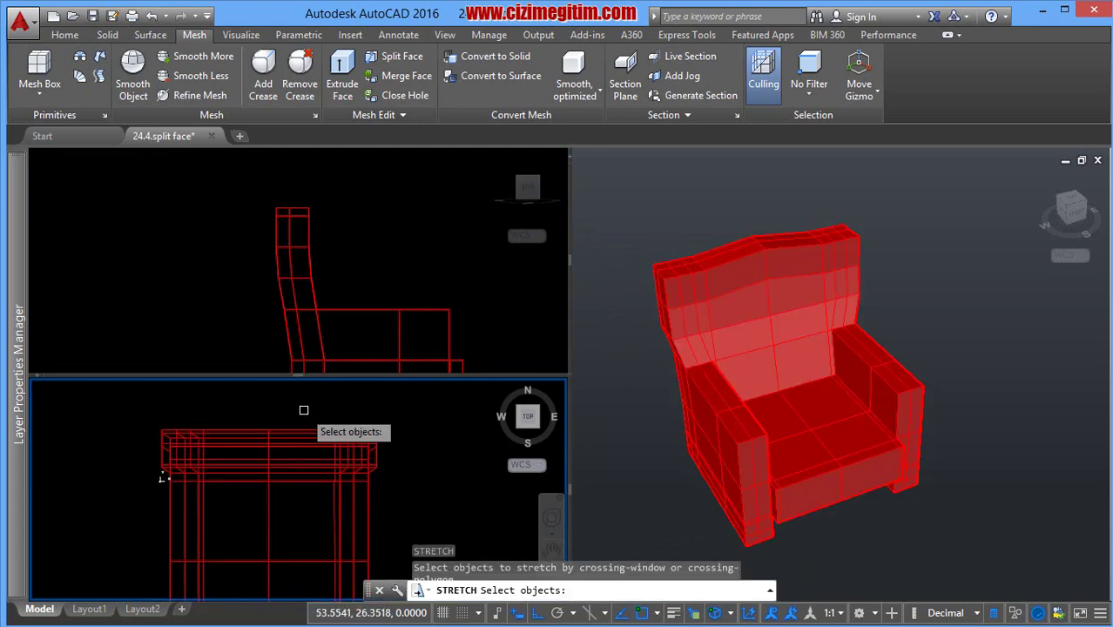
click(288, 492)
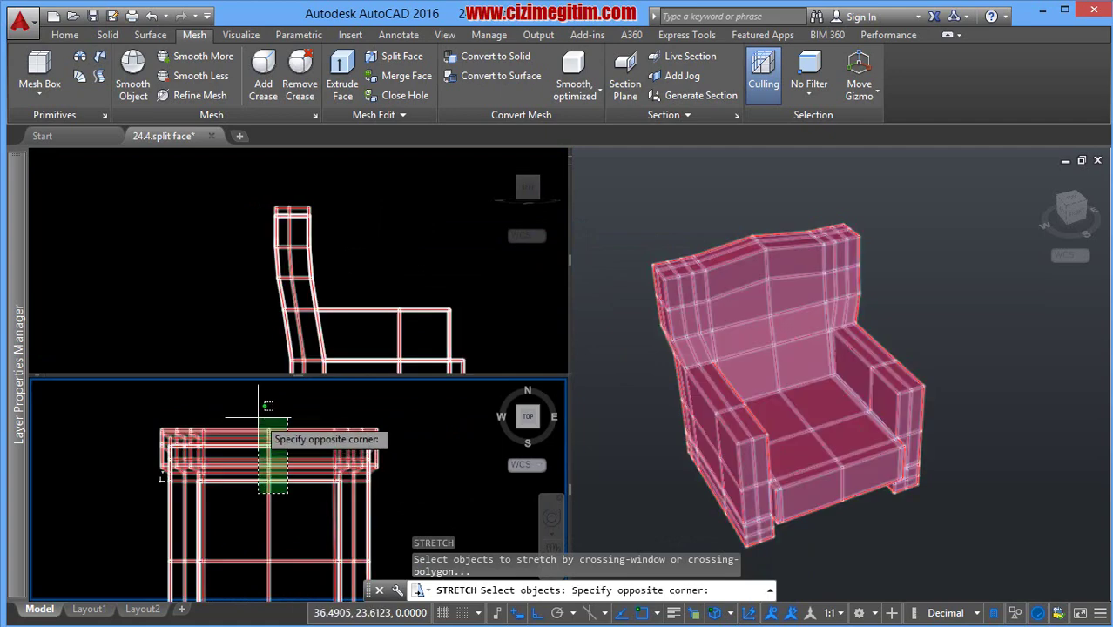
click(261, 404)
key(Return)
click(261, 405)
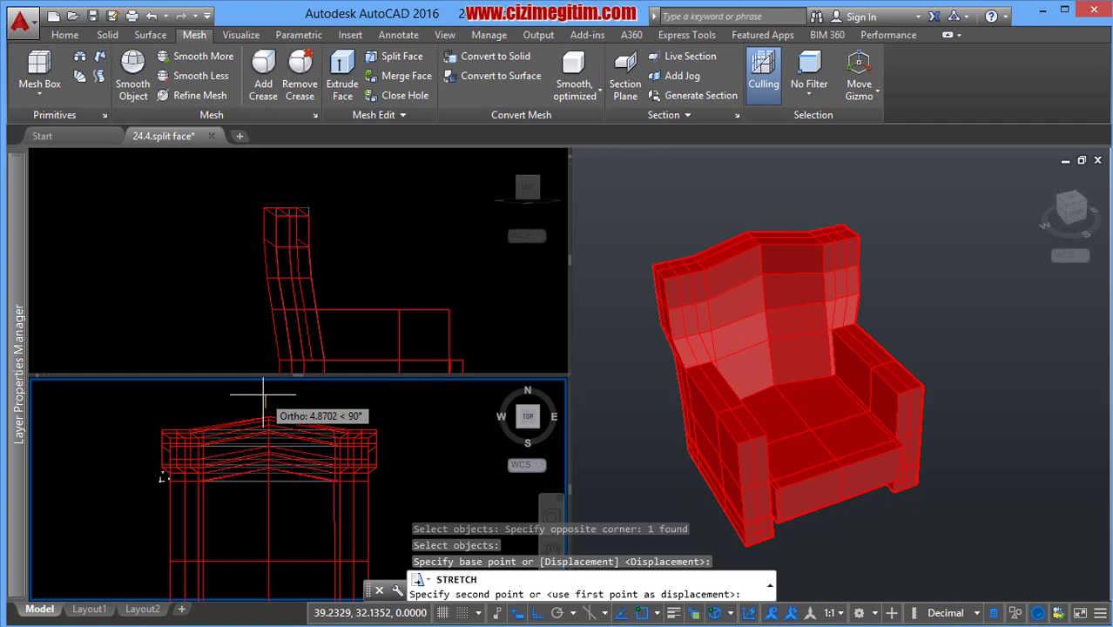
text(3)
key(Return)
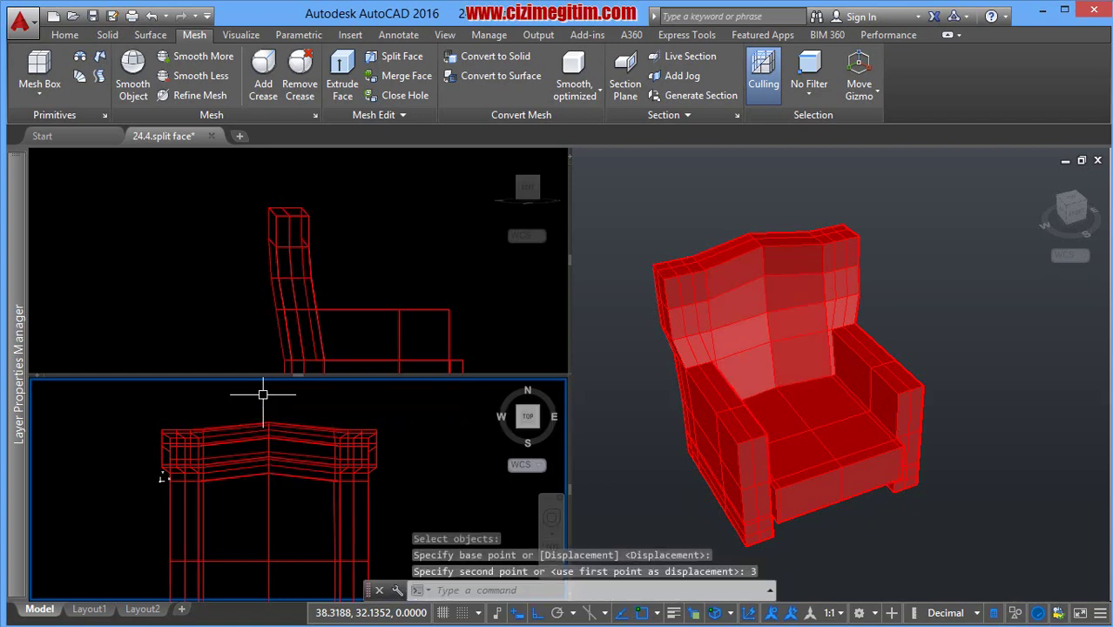
Orbit the 3D viewport to view the armchair from another angle and select it.
click(943, 340)
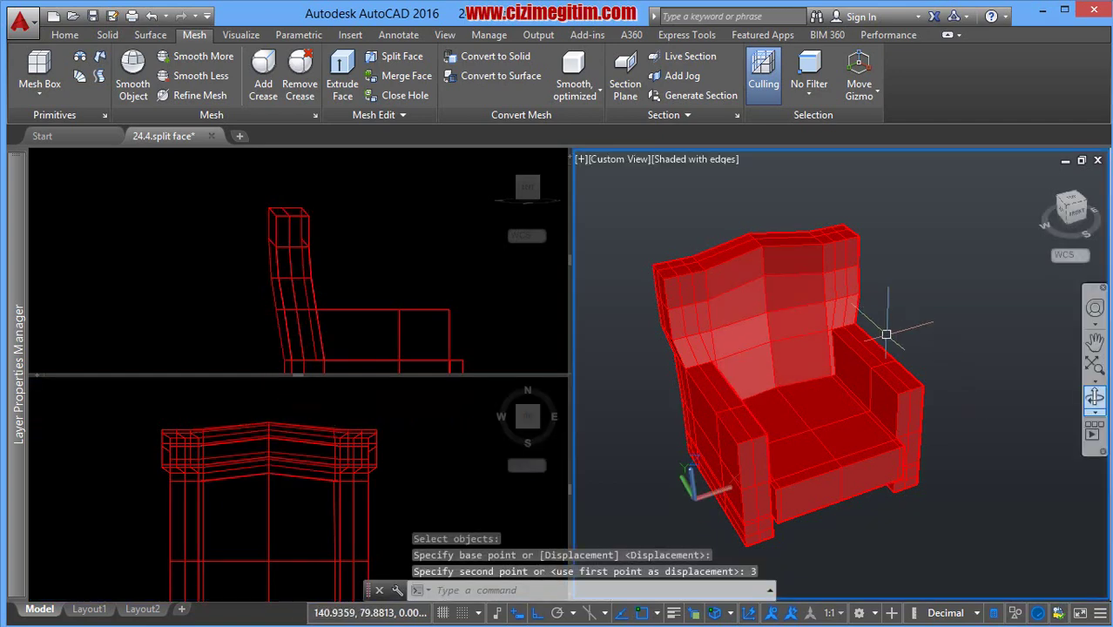
mouse_move(886, 334)
shift+middle_down()
mouse_move(758, 348)
mouse_move(763, 324)
mouse_move(790, 440)
shift+middle_up()
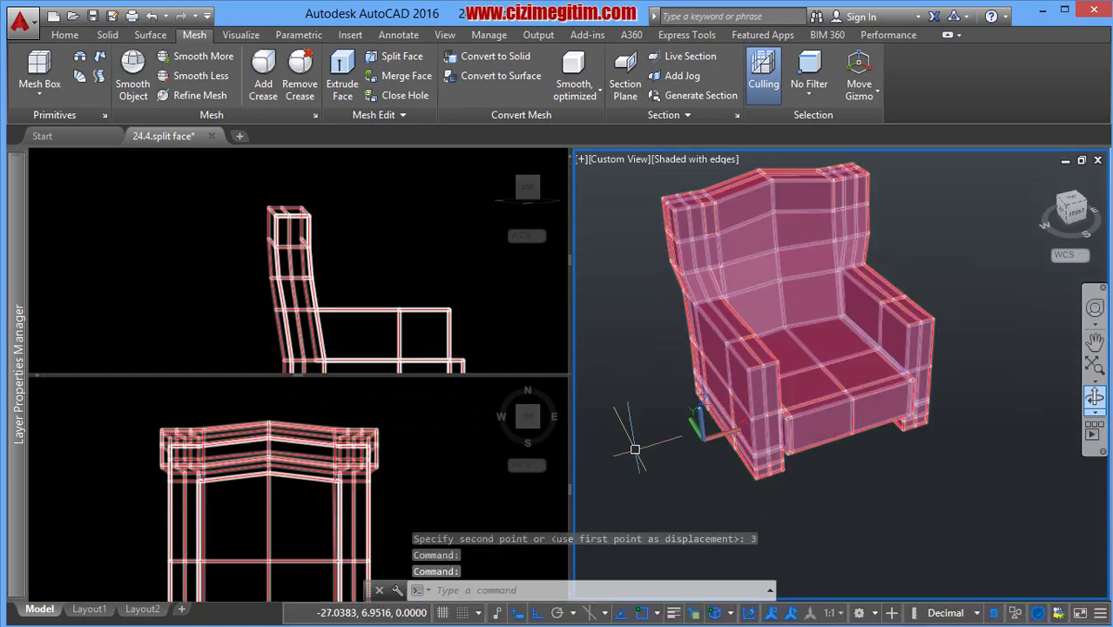
click(863, 340)
Set the armchair mesh's smoothness to Level 4 in Quick Properties.
shift+middle_drag(862, 340, 818, 463)
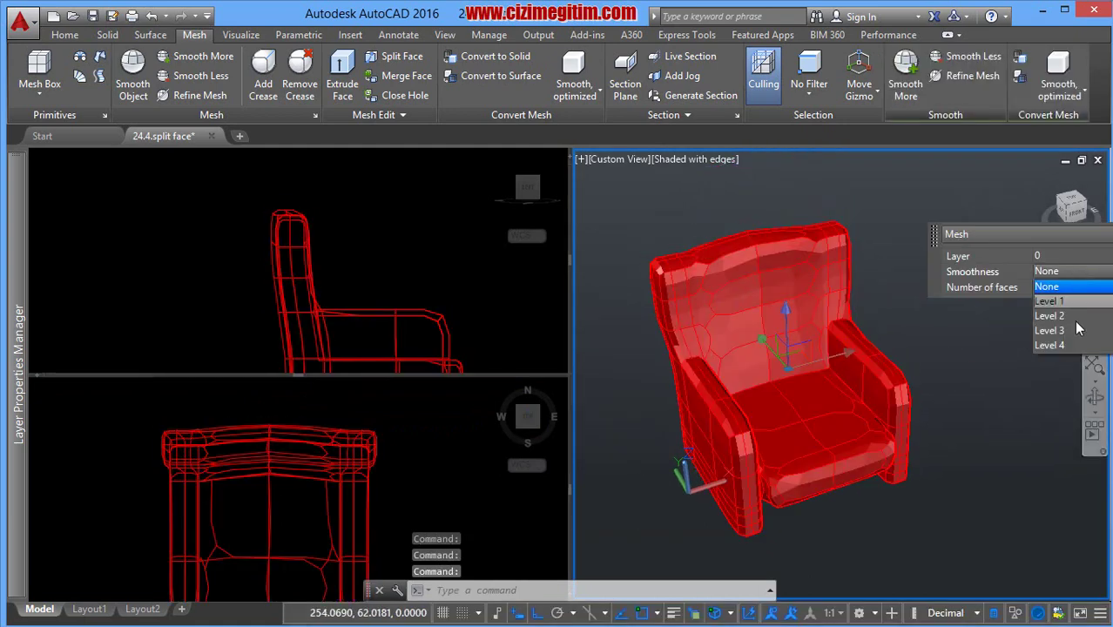
click(1049, 345)
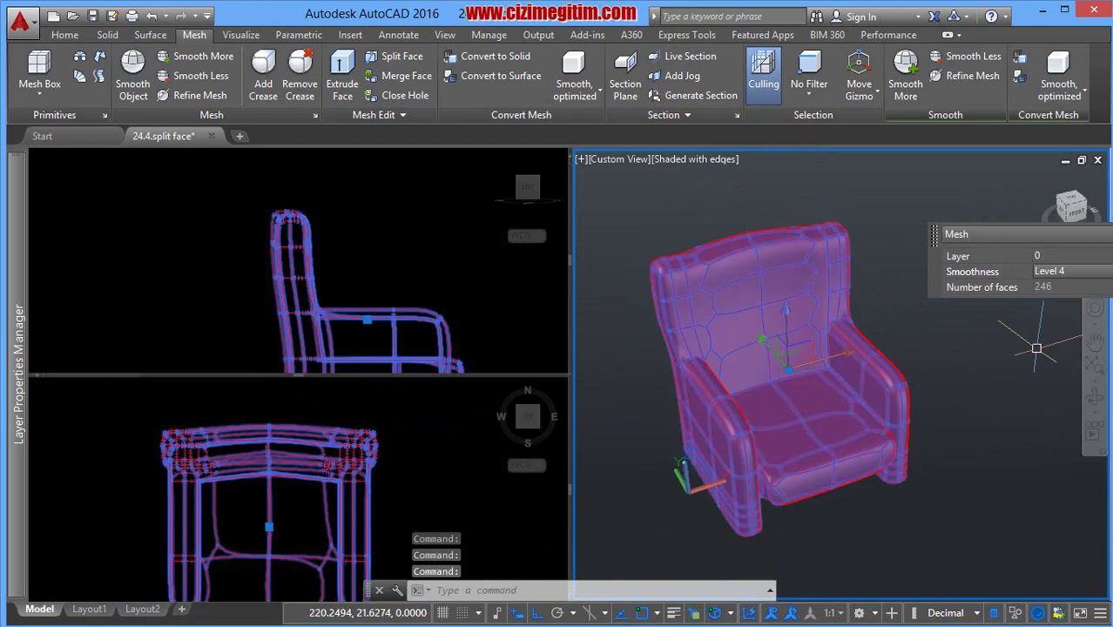
key(Escape)
middle_drag(771, 304, 755, 332)
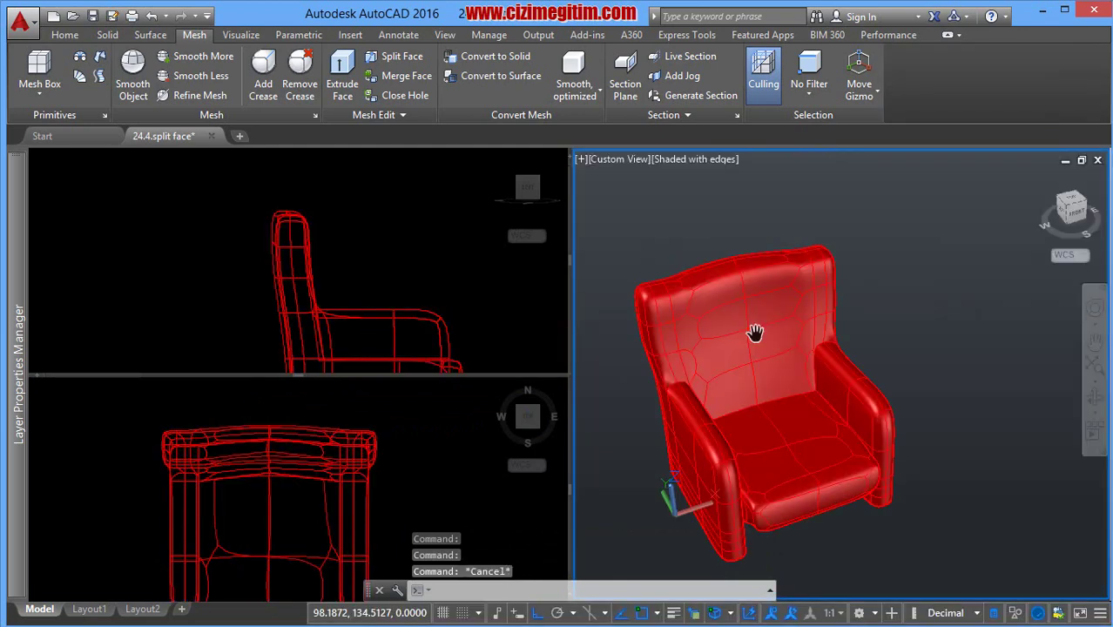
click(724, 350)
middle_drag(937, 431, 944, 390)
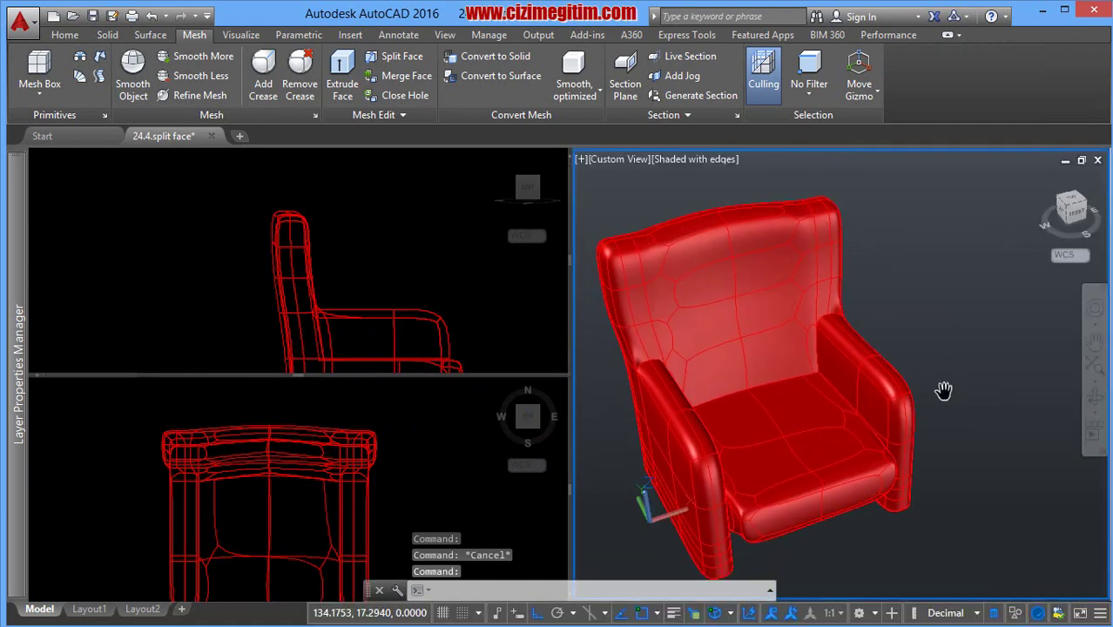
Pan and orbit the 3D view to inspect the smoothed chair, including its underside.
click(324, 438)
scroll(318, 454, down, 2)
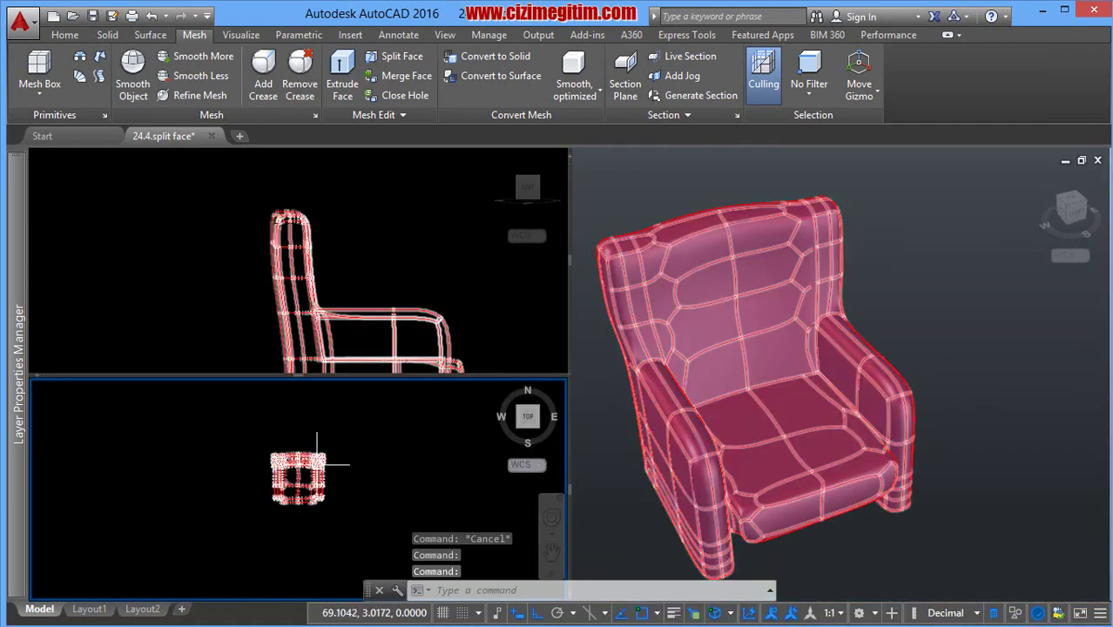
click(854, 546)
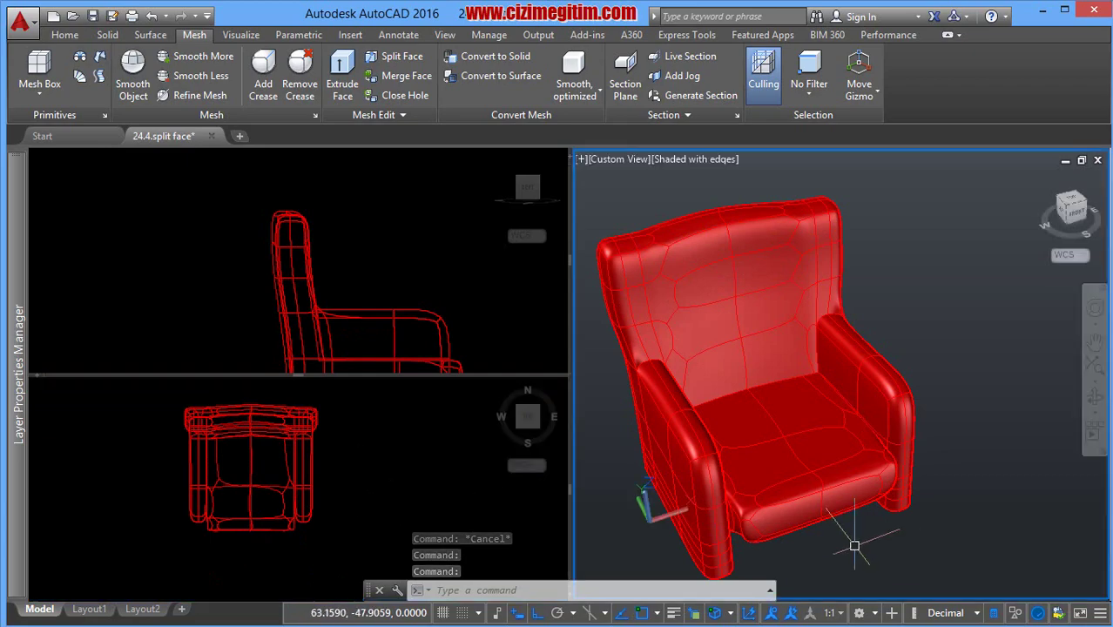
click(709, 486)
scroll(709, 486, up, 2)
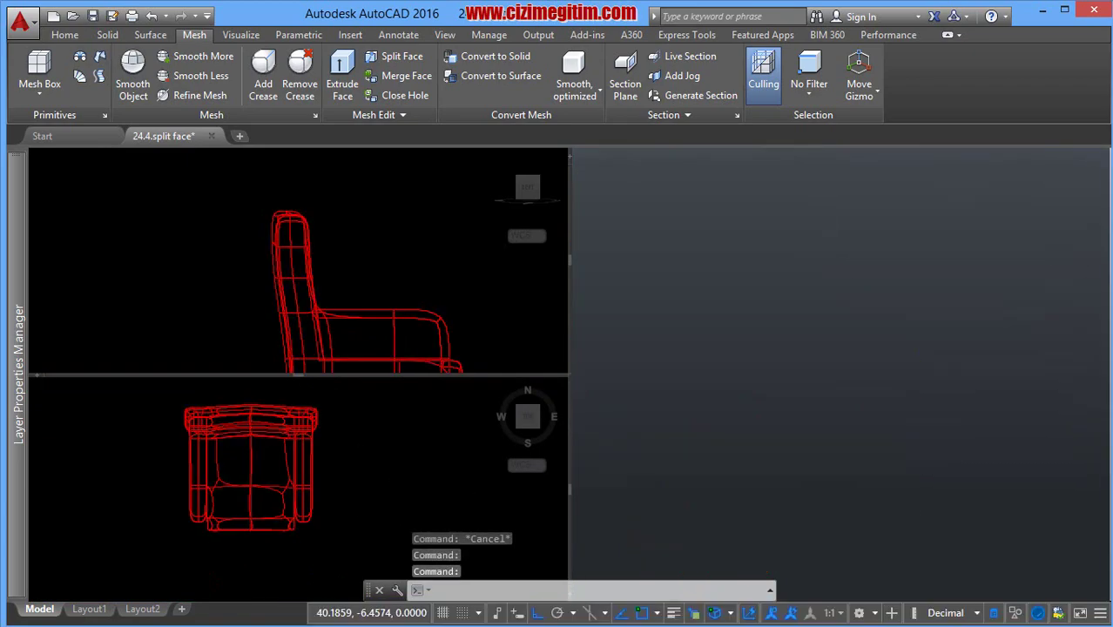
key(Escape)
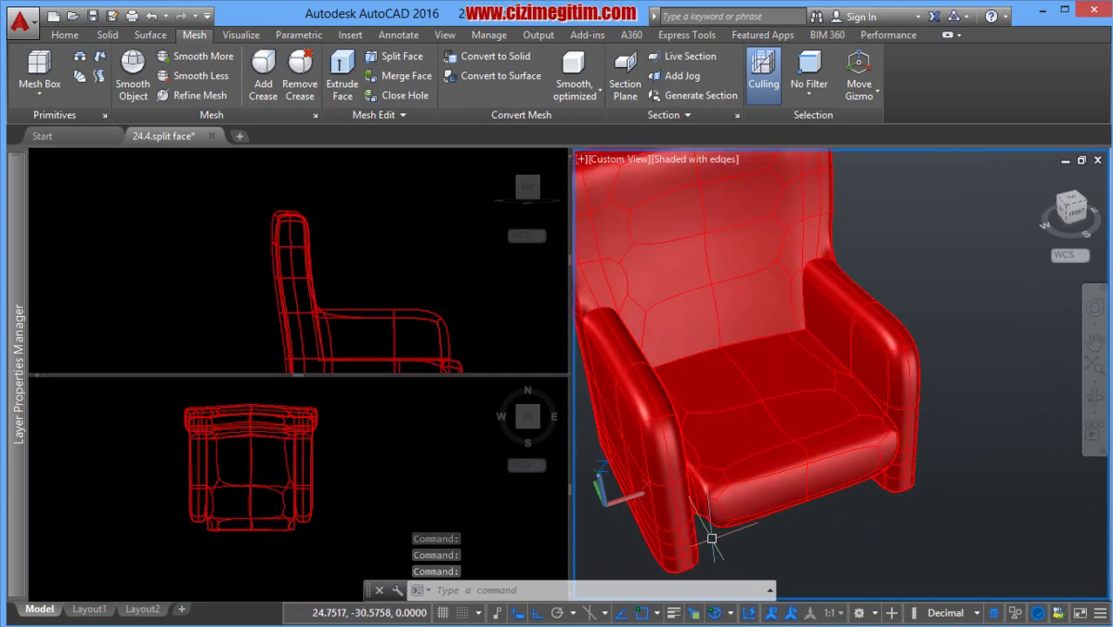
text(p)
key(Return)
mouse_move(694, 526)
shift+middle_down()
mouse_move(706, 495)
mouse_move(1028, 444)
shift+middle_up()
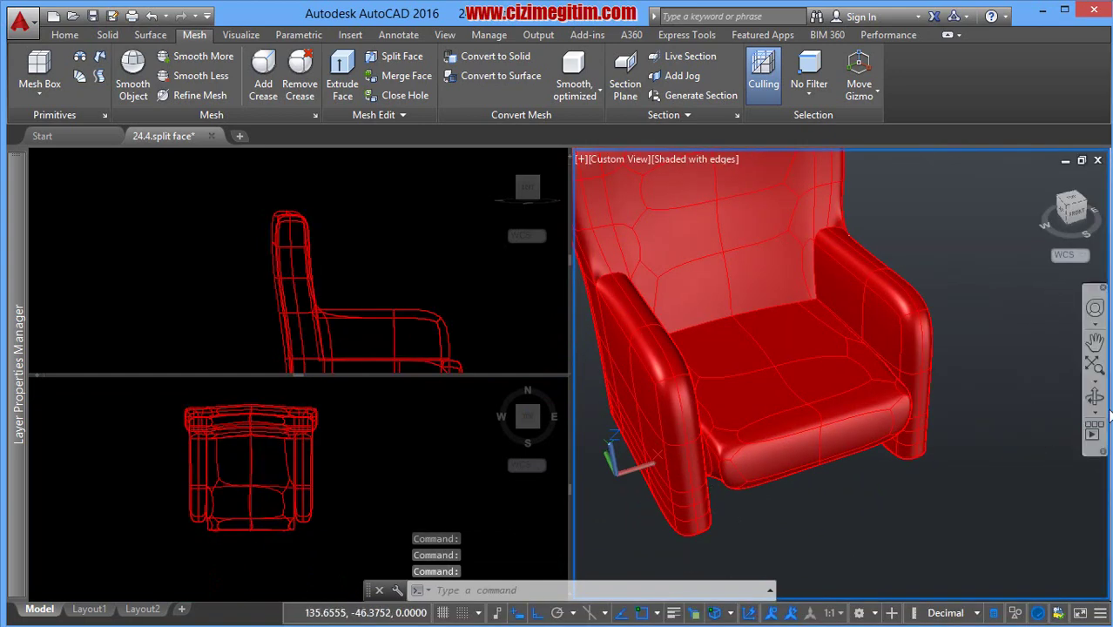
mouse_move(934, 415)
shift+middle_down()
mouse_move(745, 385)
mouse_move(718, 361)
mouse_move(731, 298)
mouse_move(708, 318)
shift+middle_up()
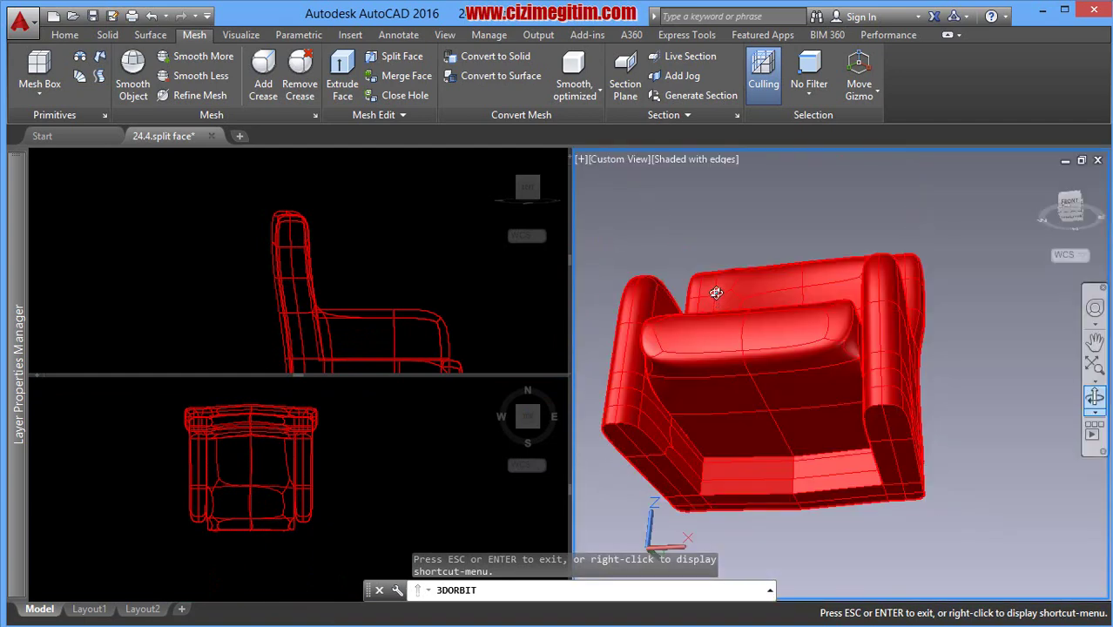
Exit orbit, zoom in and turn the view further around the chair's underside.
right_click(715, 293)
click(727, 300)
scroll(654, 366, up, 2)
scroll(634, 403, up, 2)
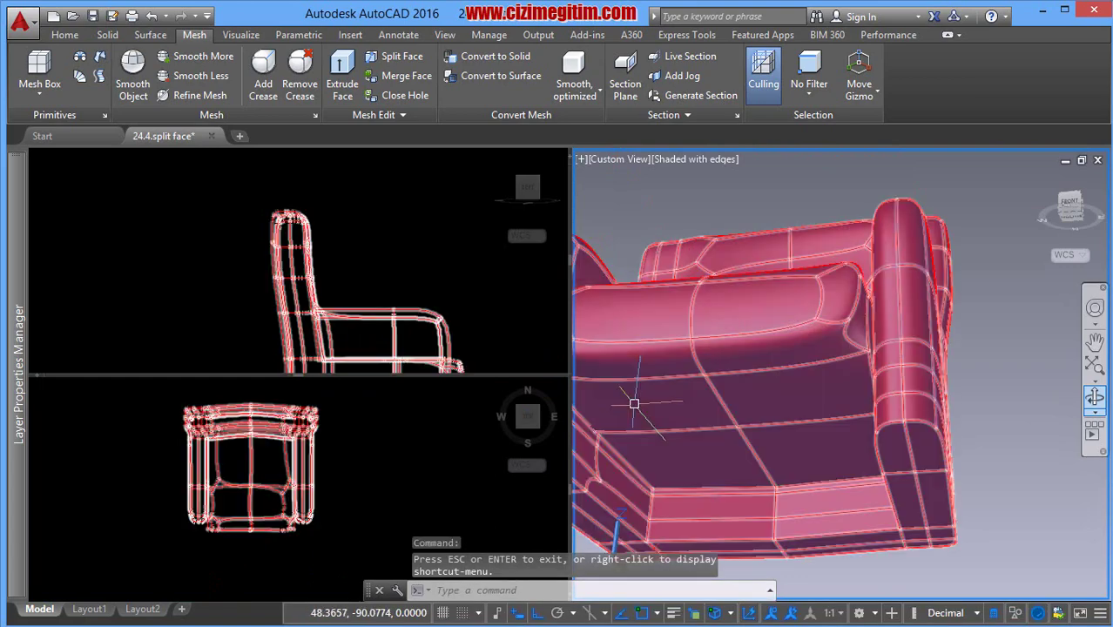
mouse_move(634, 403)
shift+middle_down()
mouse_move(778, 405)
mouse_move(765, 399)
shift+middle_up()
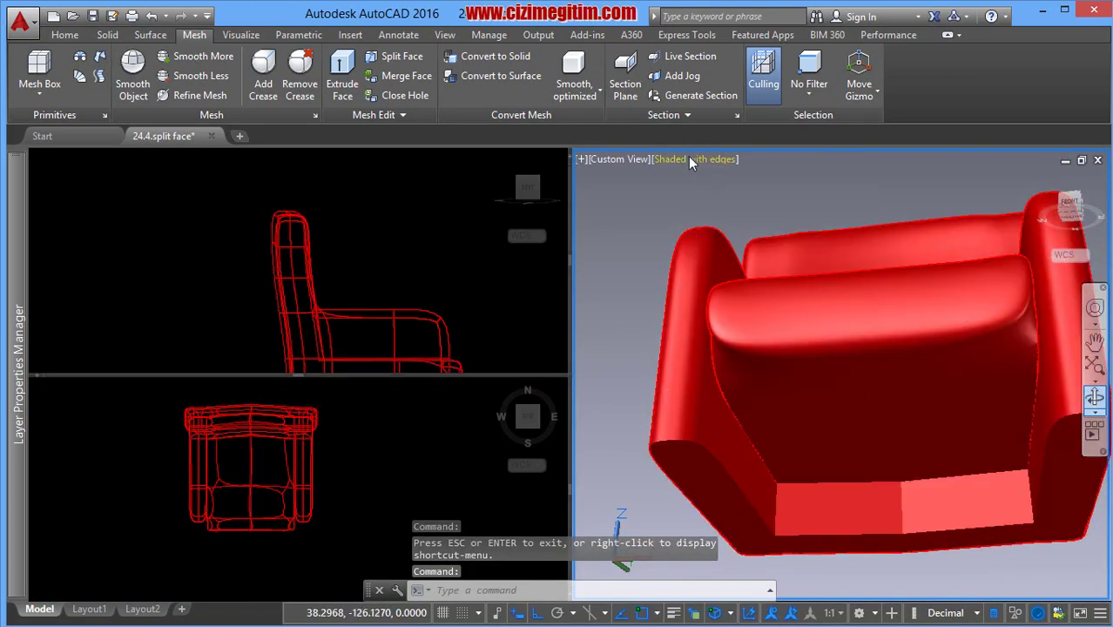
Switch the visual style to Shaded, then back to Shaded with Edges, and launch Add Crease.
click(688, 157)
click(733, 272)
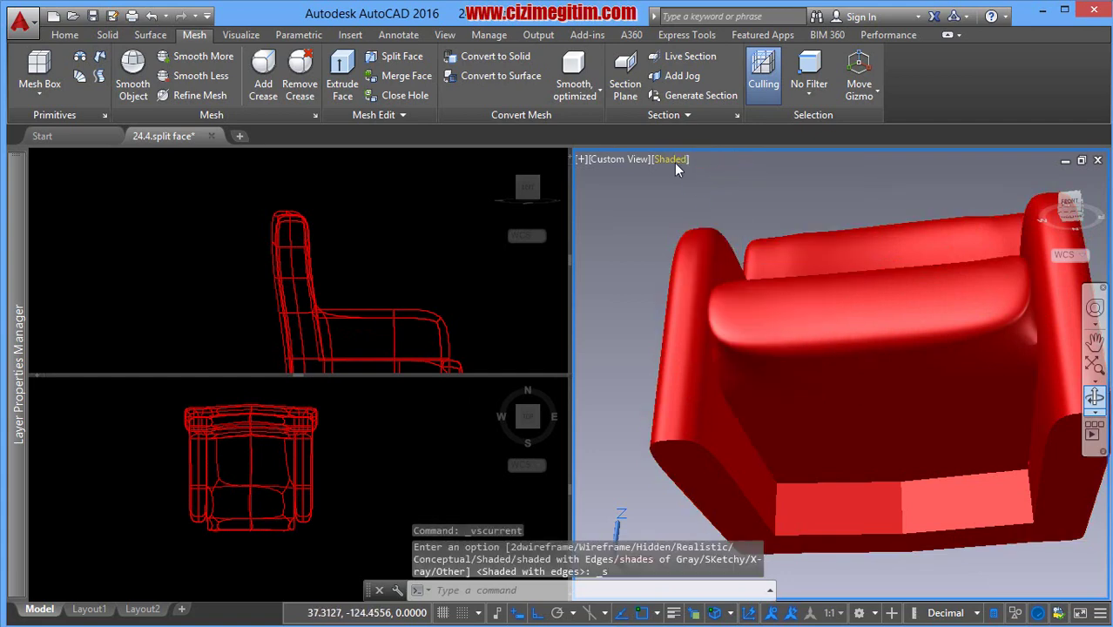
click(675, 163)
click(714, 287)
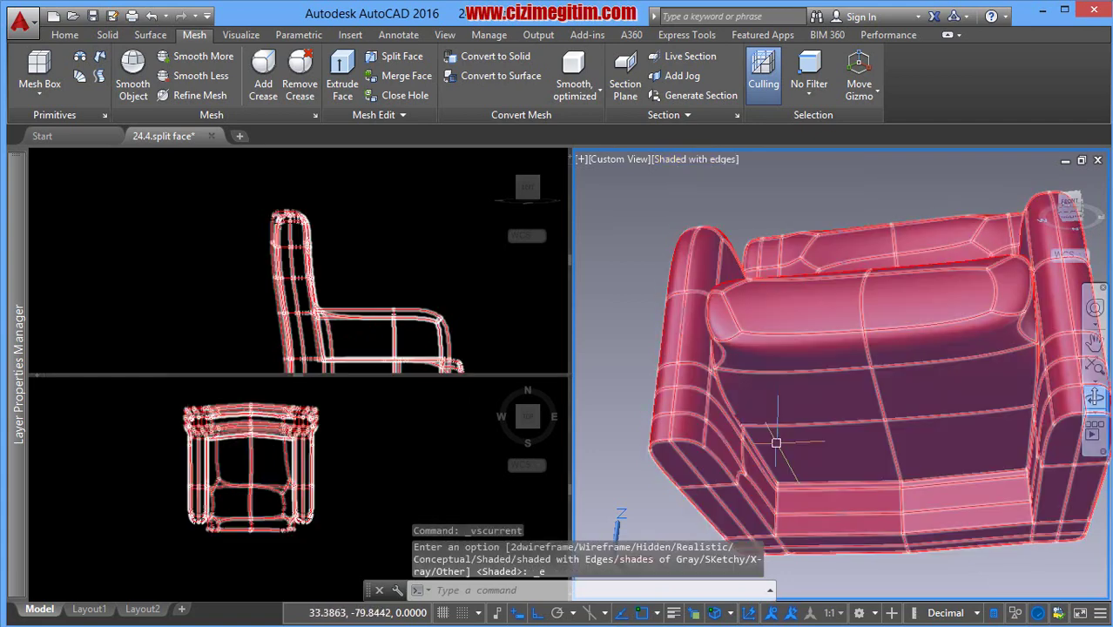
click(266, 82)
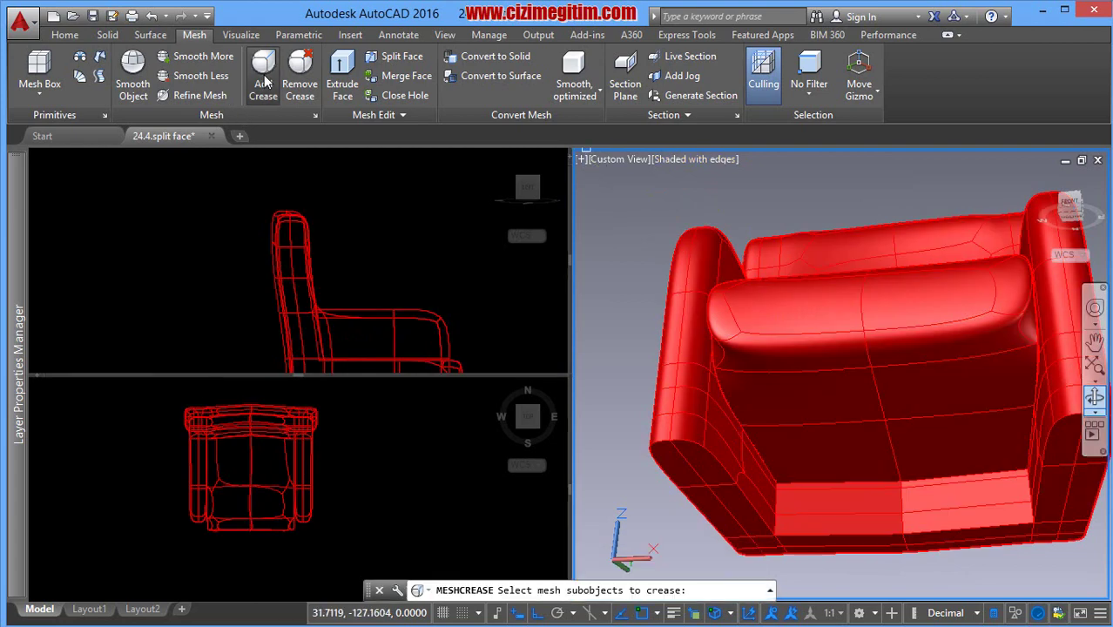
Limit selection to mesh faces and pick the faces along the armrest's lower outer side.
click(810, 91)
click(849, 215)
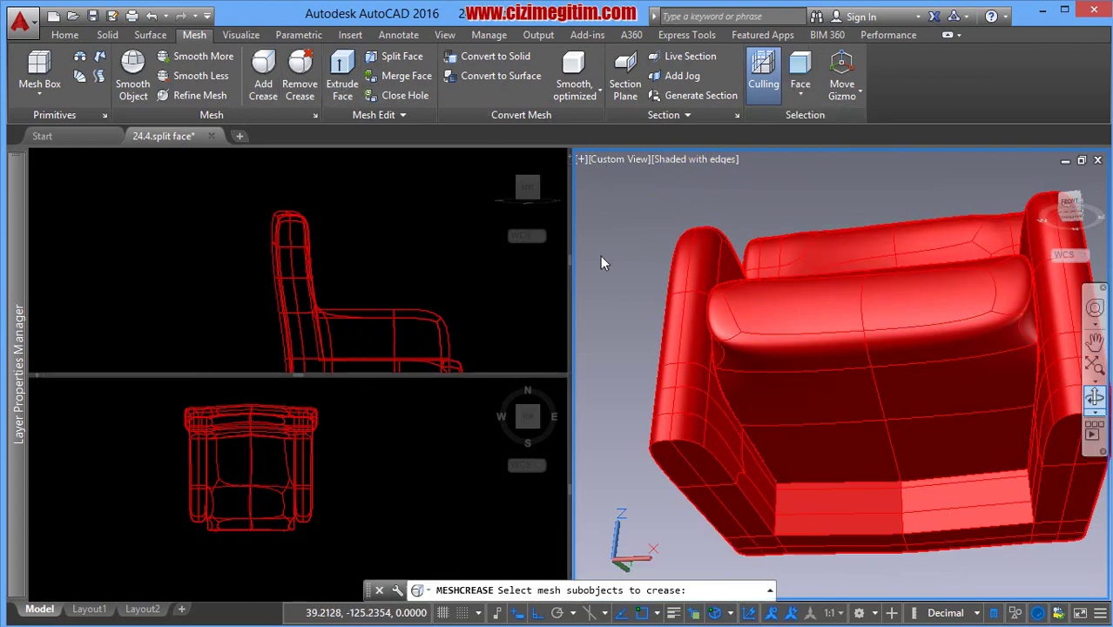
scroll(714, 370, up, 2)
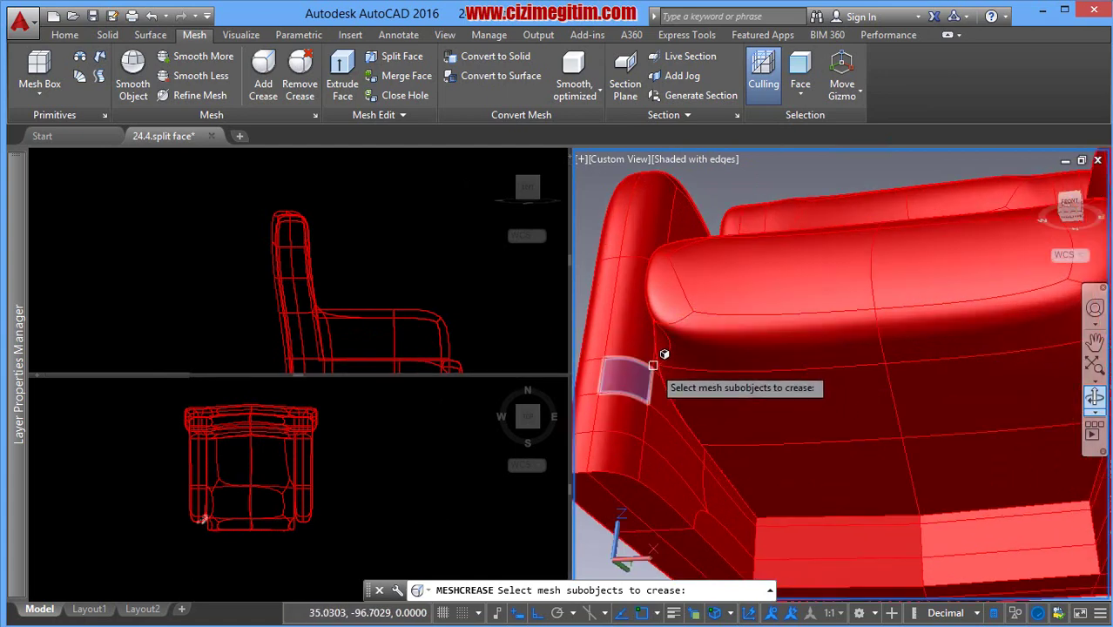
click(655, 389)
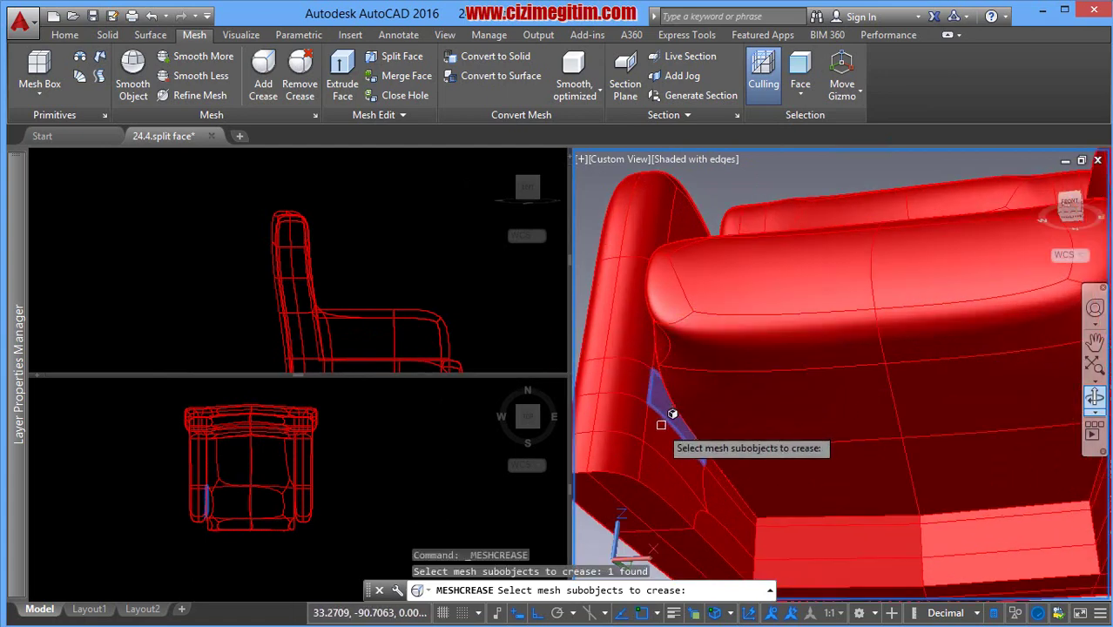
click(660, 422)
click(667, 460)
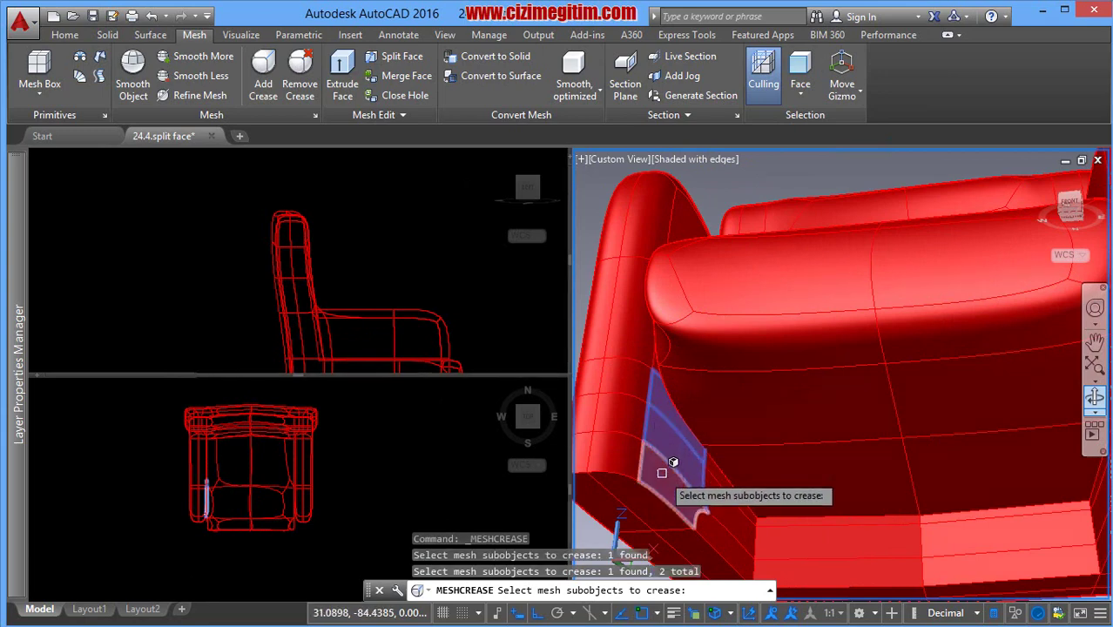
click(714, 519)
click(719, 501)
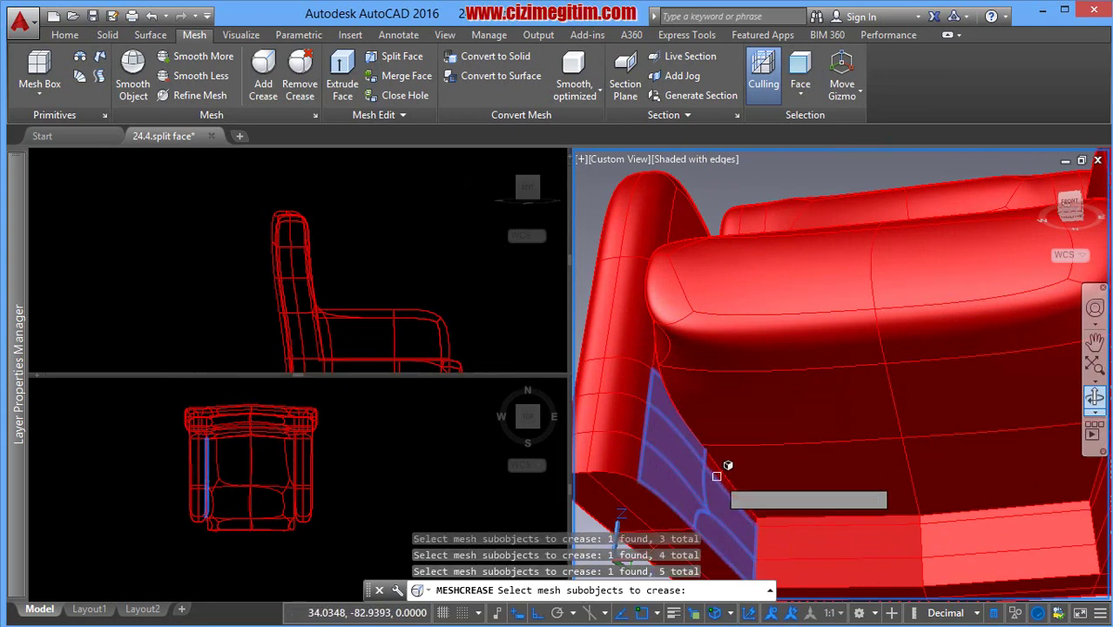
Apply an Always crease value to the selected armrest faces.
scroll(712, 464, up, 2)
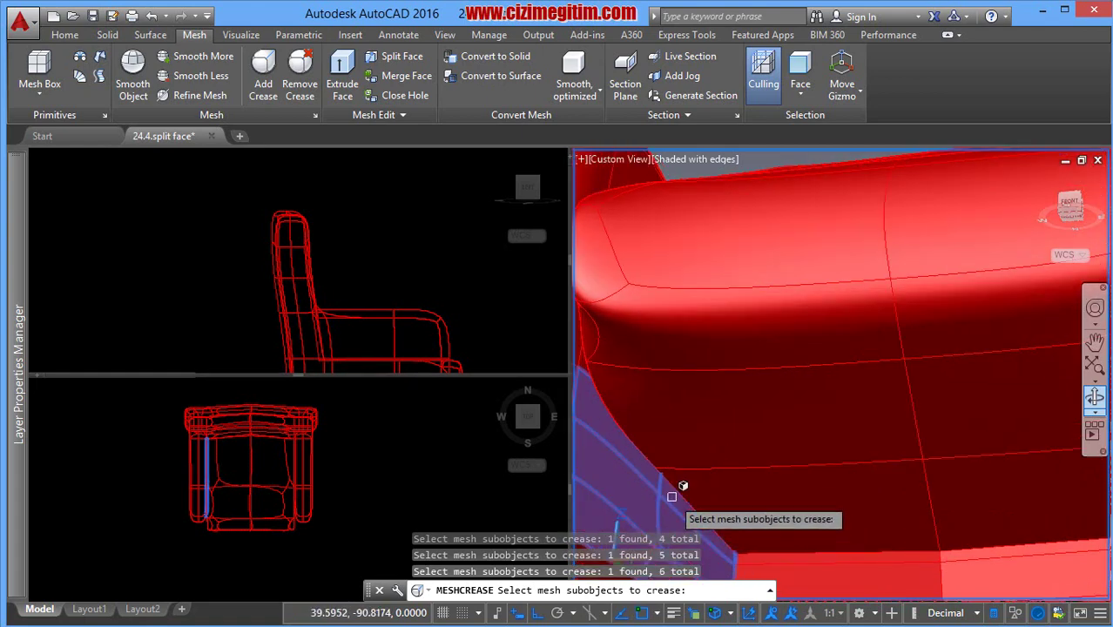
key(Return)
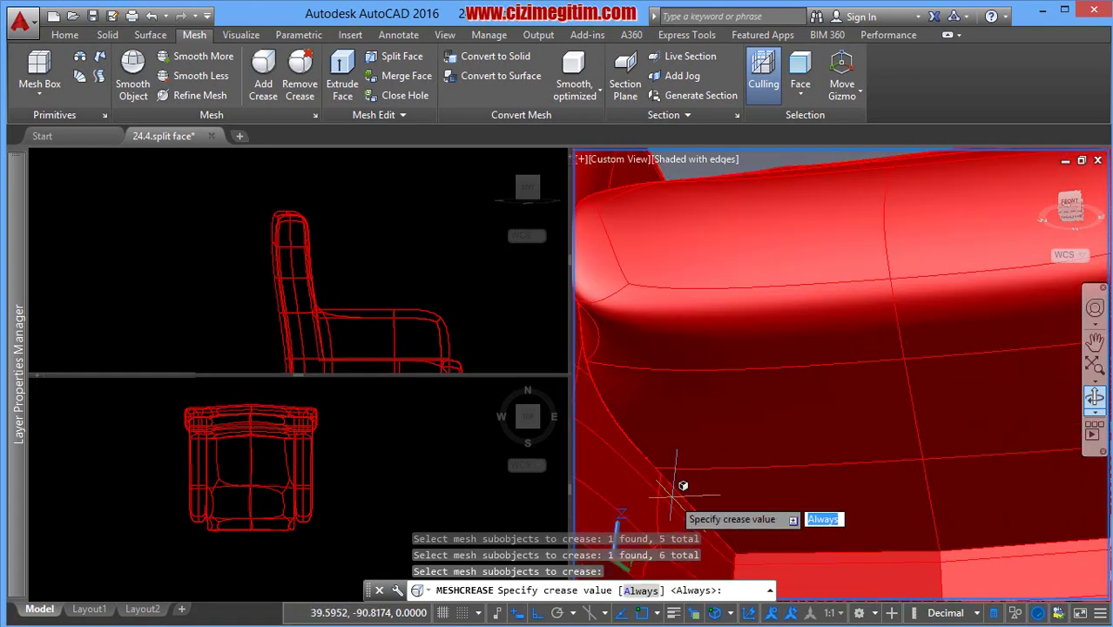
key(Return)
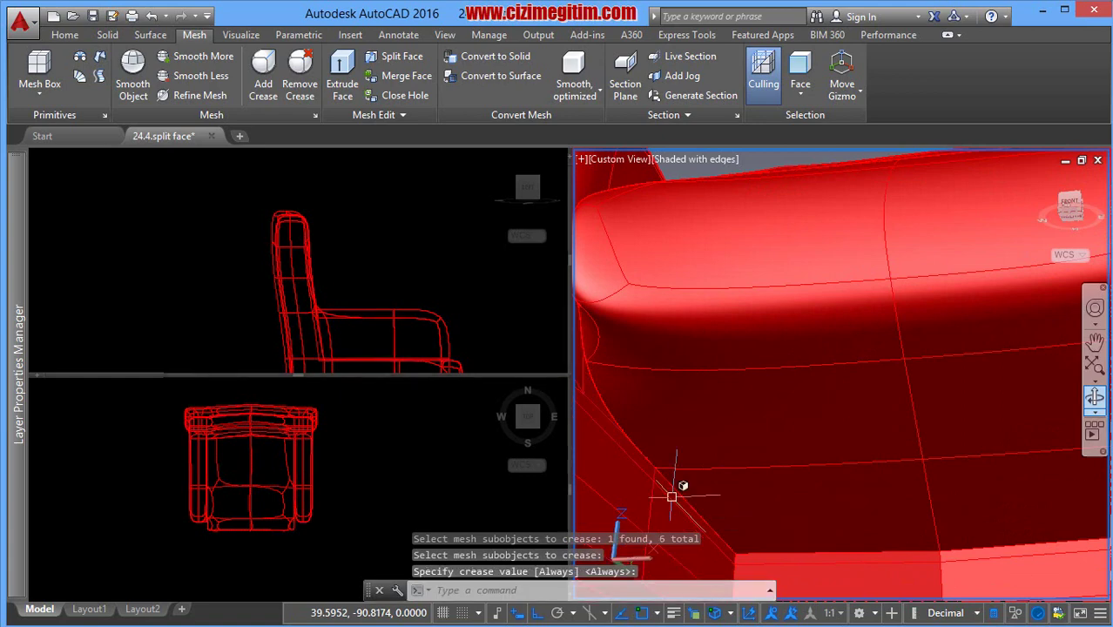
key(Return)
shift+middle_drag(797, 533, 709, 445)
key(Escape)
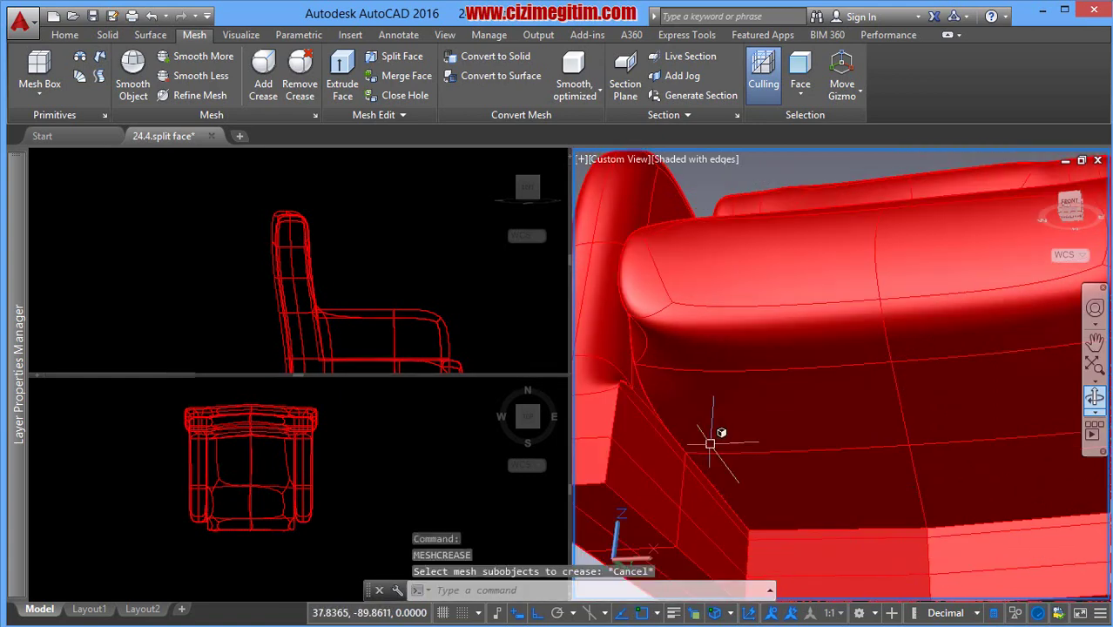
Orbit the chair so the armrest and backrest face forward.
shift+middle_drag(608, 383, 738, 414)
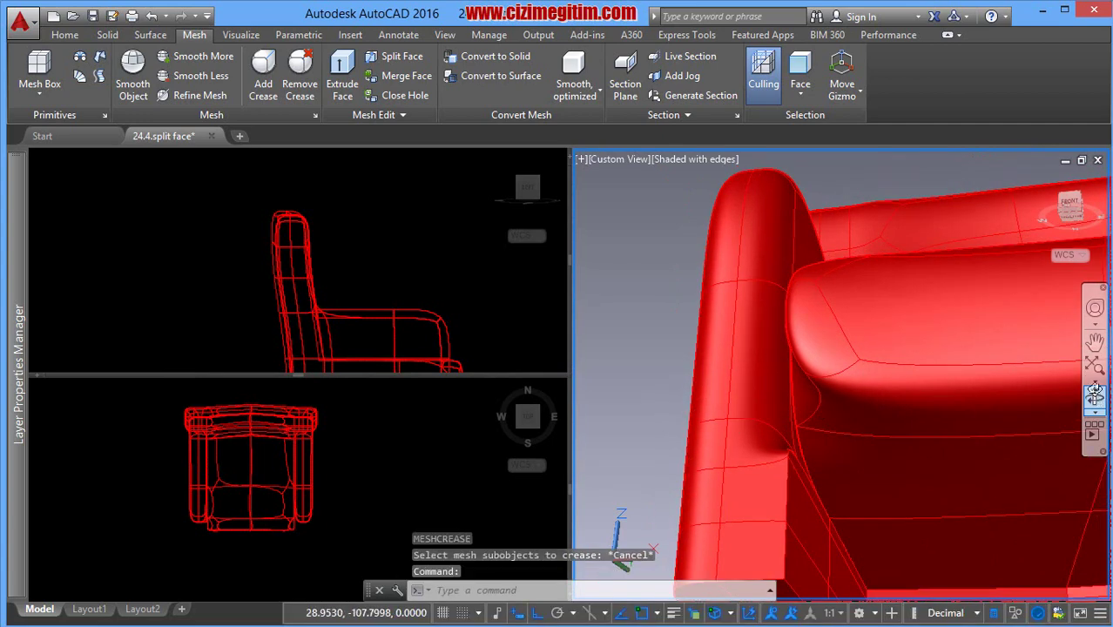
click(1095, 392)
drag(891, 427, 881, 469)
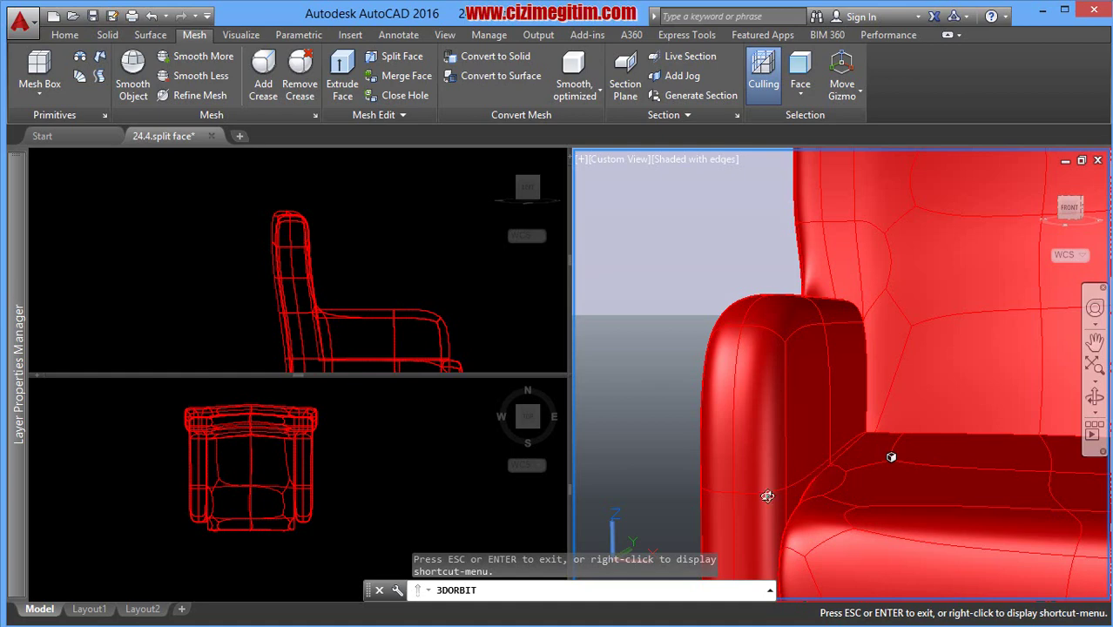
drag(794, 501, 800, 439)
right_click(835, 429)
click(852, 114)
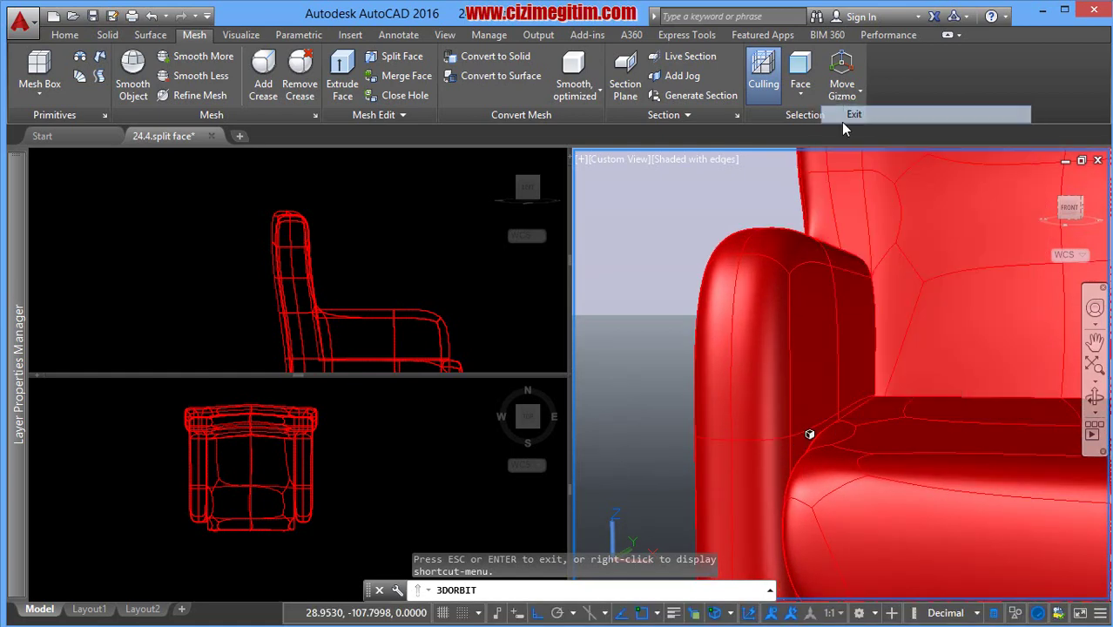
Give the edge where the armrest meets the seat an Always crease.
click(263, 76)
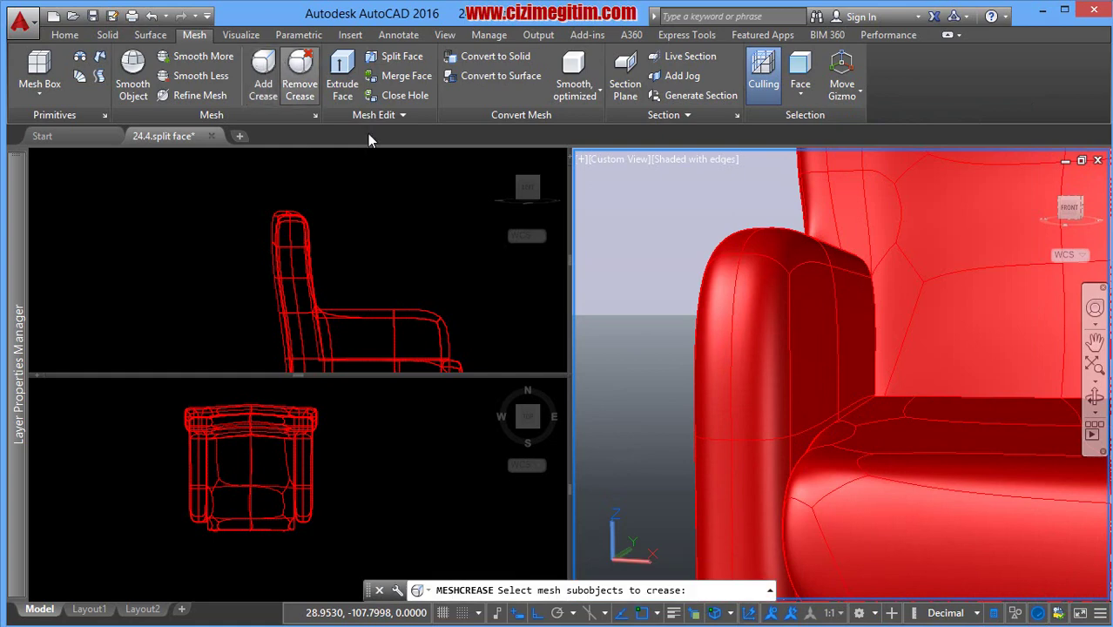
click(795, 445)
right_click(795, 445)
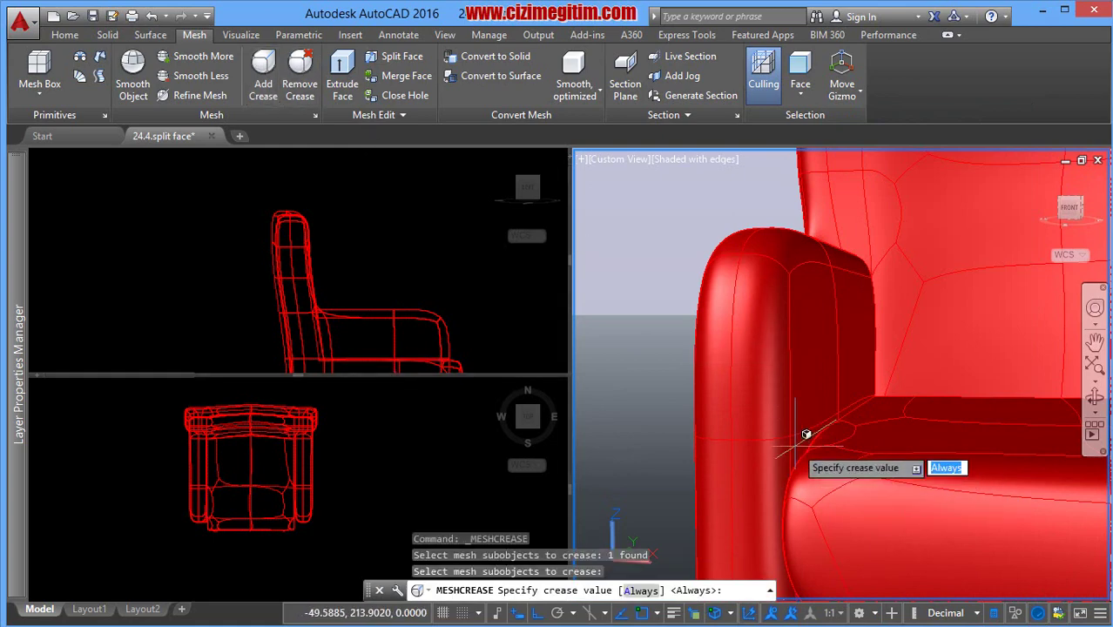
right_click(795, 447)
click(814, 454)
Orbit to view the armrest front and seat from another angle.
shift+middle_drag(817, 455, 790, 457)
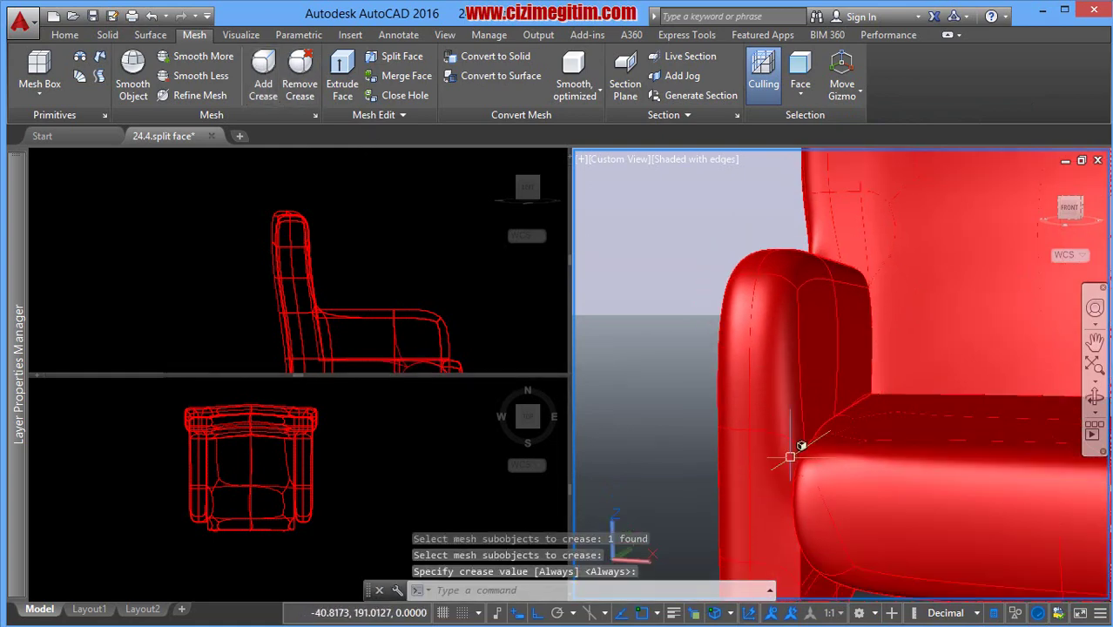
mouse_move(777, 548)
shift+middle_down()
mouse_move(785, 484)
mouse_move(688, 447)
mouse_move(865, 428)
shift+middle_up()
mouse_move(1073, 372)
shift+middle_down()
mouse_move(918, 409)
mouse_move(840, 452)
mouse_move(976, 423)
mouse_move(686, 434)
mouse_move(881, 479)
mouse_move(797, 461)
mouse_move(807, 440)
mouse_move(790, 417)
mouse_move(806, 432)
shift+middle_up()
right_click(778, 427)
Apply an Always crease to the armrest front faces down to the leg, using selection cycling.
click(801, 343)
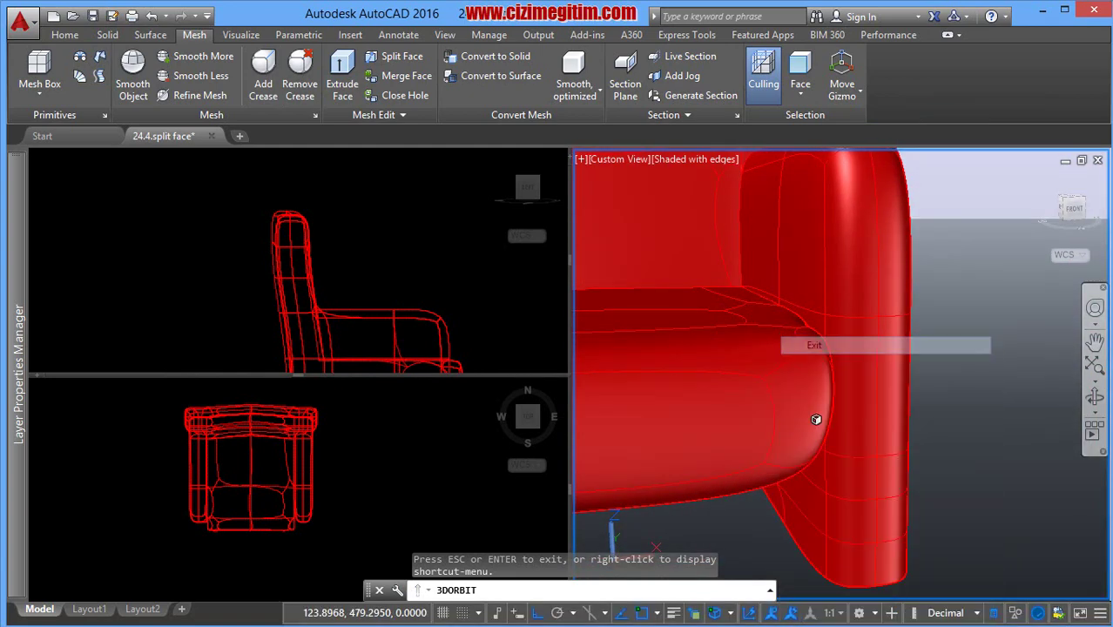
click(264, 81)
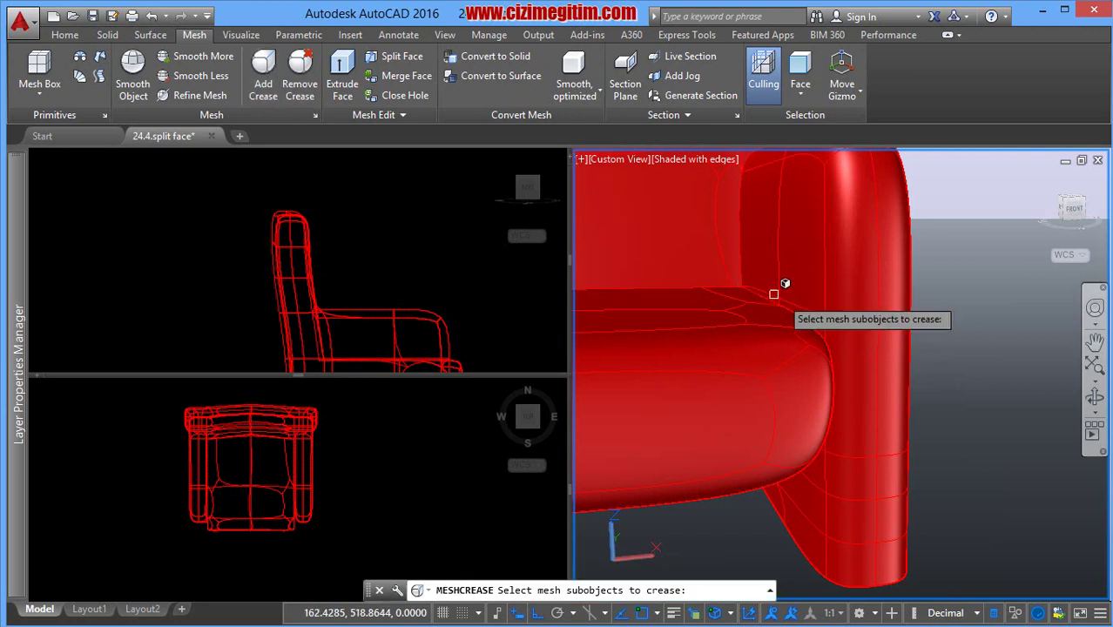
click(822, 325)
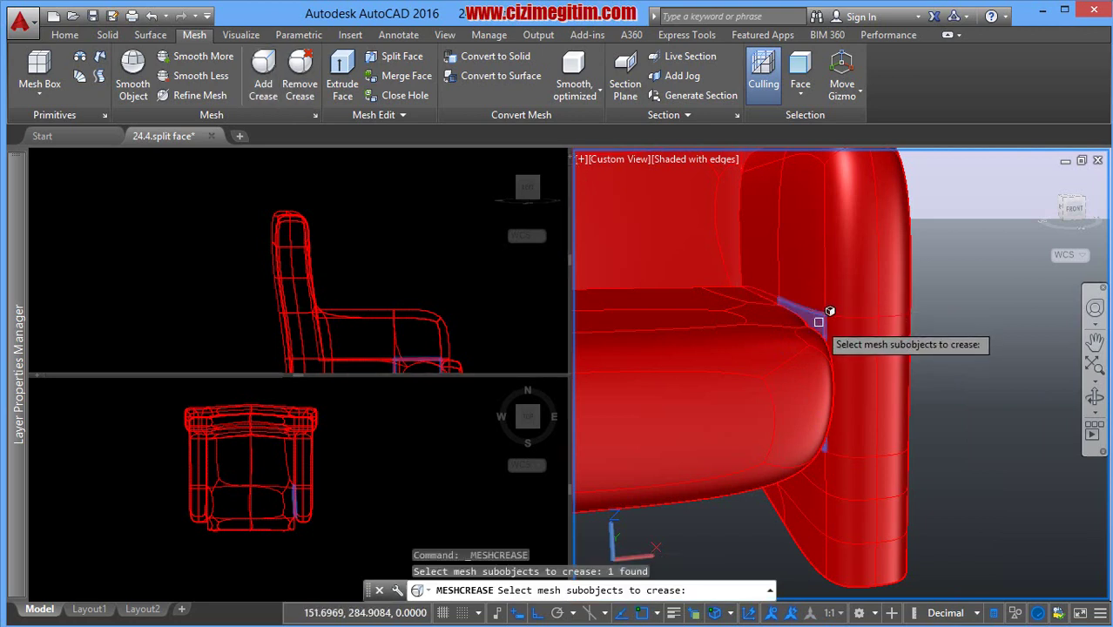
click(808, 492)
click(810, 533)
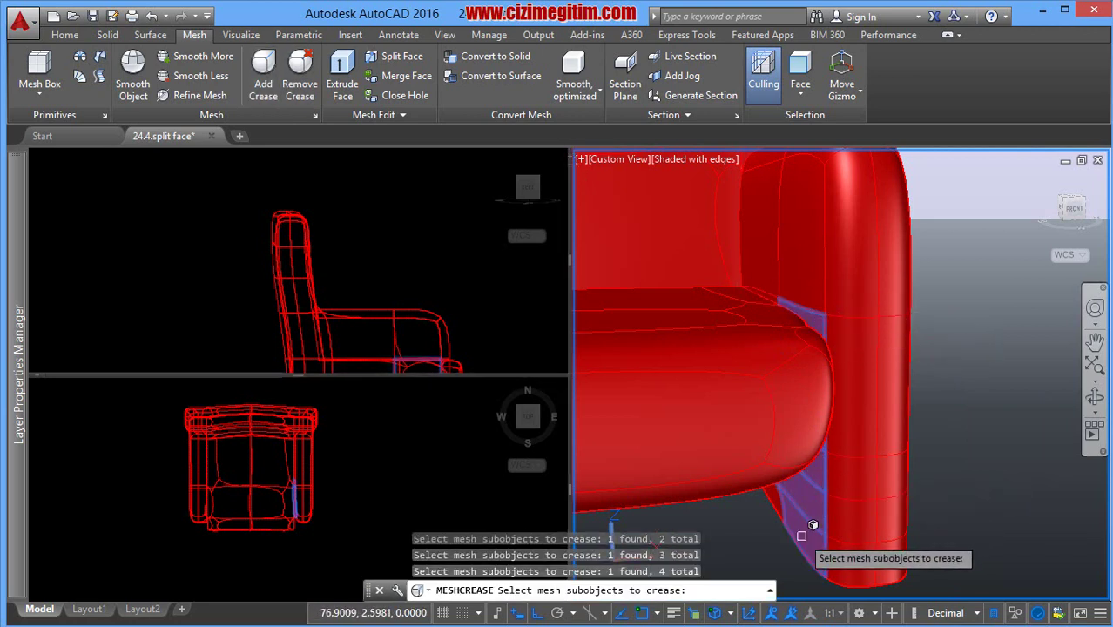
click(775, 505)
click(775, 505)
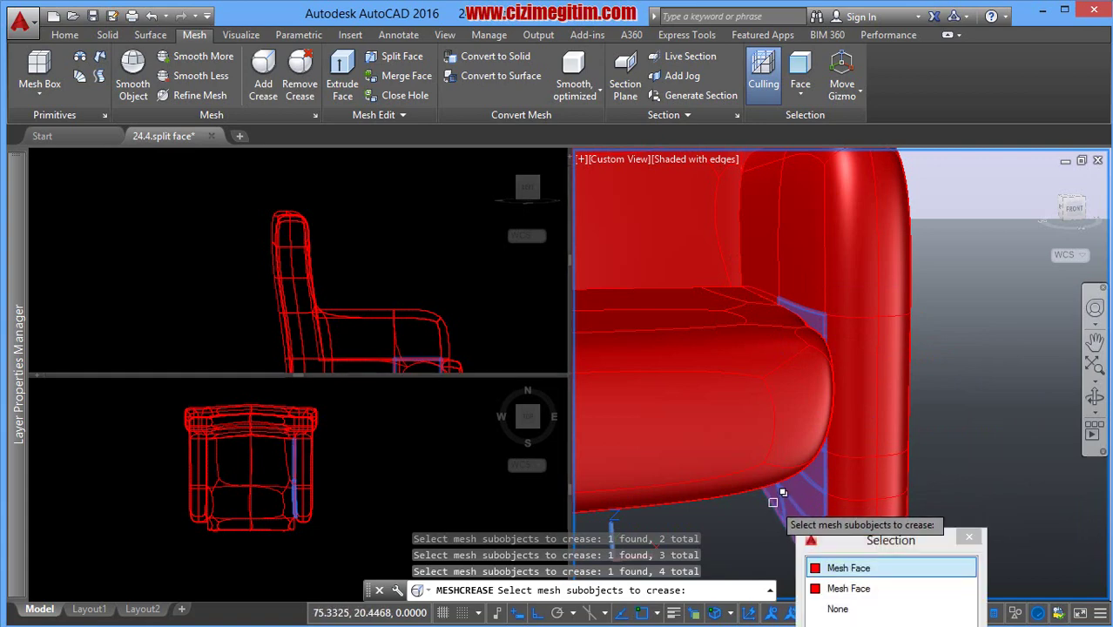
click(822, 567)
right_click(757, 549)
right_click(759, 554)
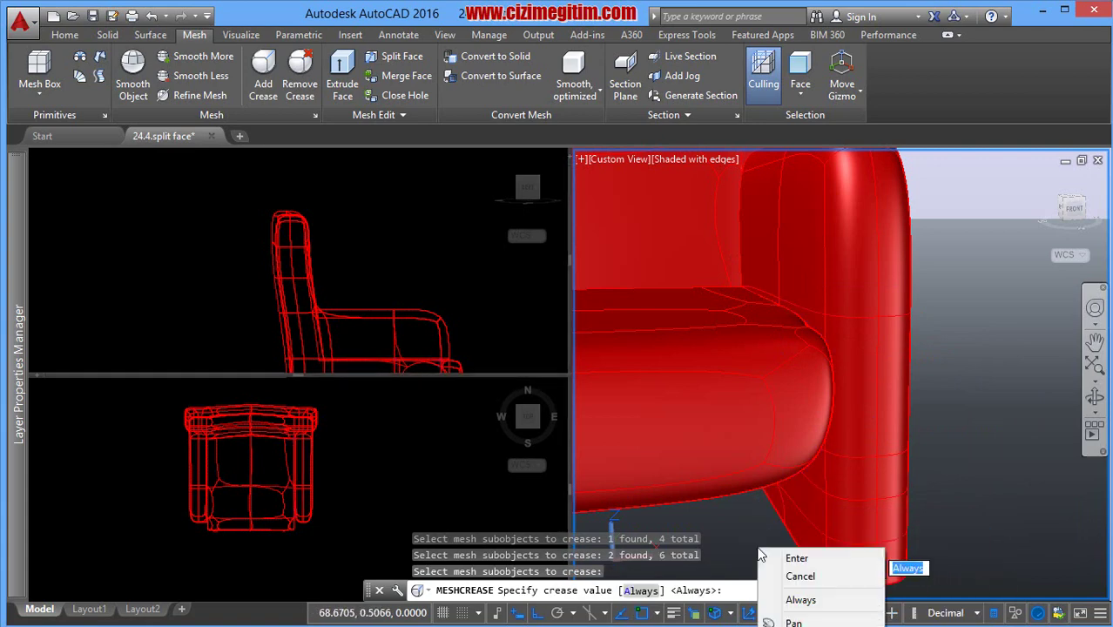
click(775, 558)
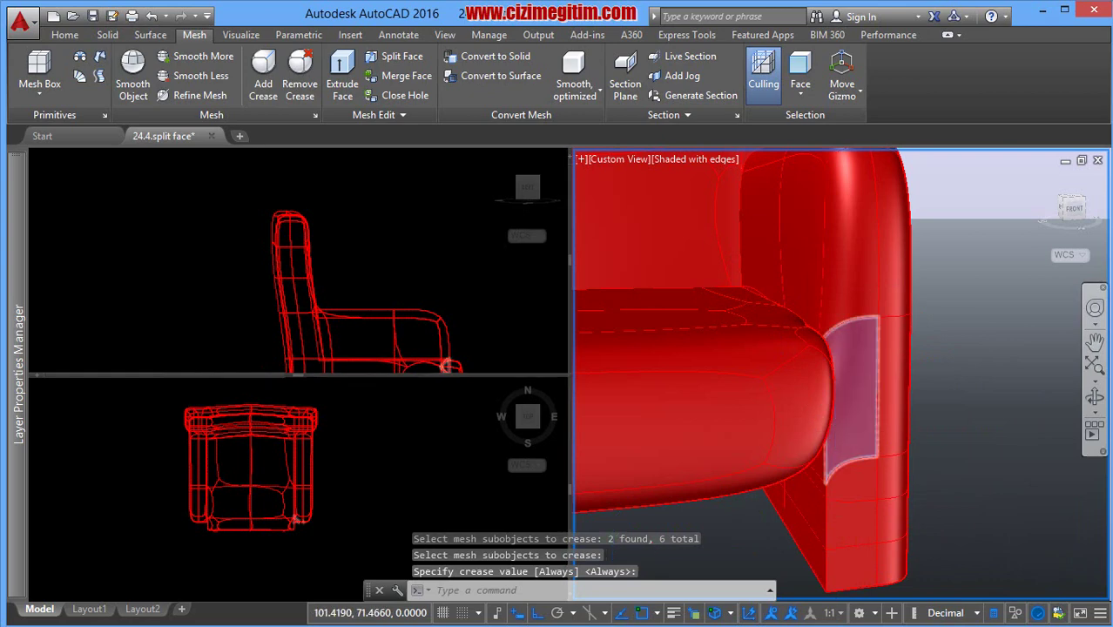
Zoom out and pan to show the seat and armrest, then start free orbit.
scroll(784, 453, down, 3)
middle_drag(690, 386, 799, 419)
key(Return)
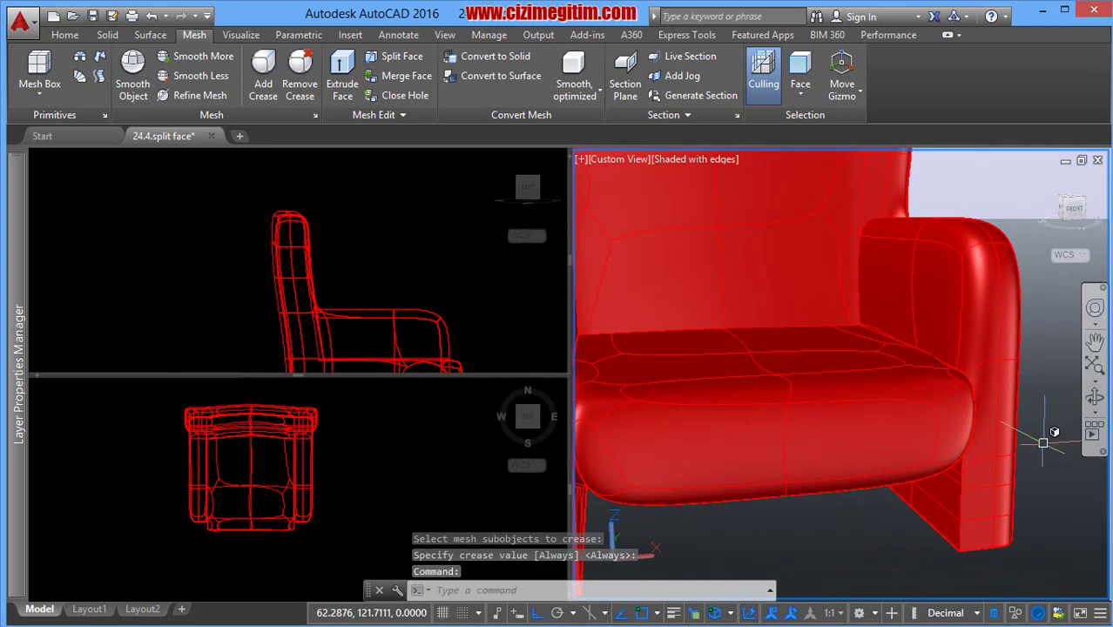
click(1089, 393)
Tilt the view over the seat, zoom out and lower the chair so the backrest shows.
drag(820, 389, 829, 406)
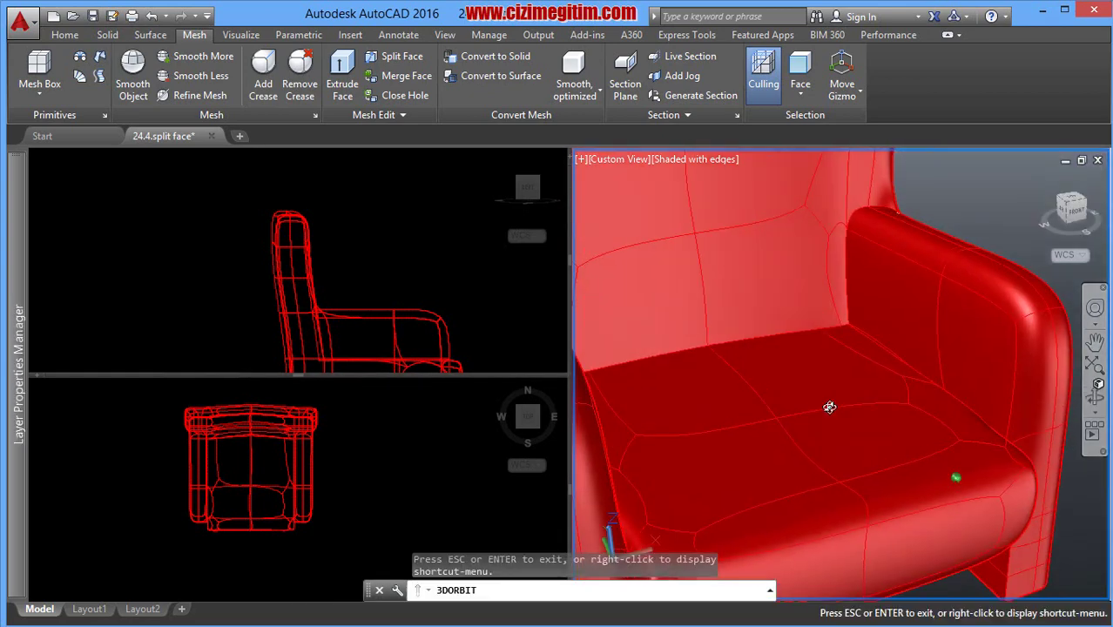
scroll(785, 412, down, 3)
scroll(790, 397, down, 3)
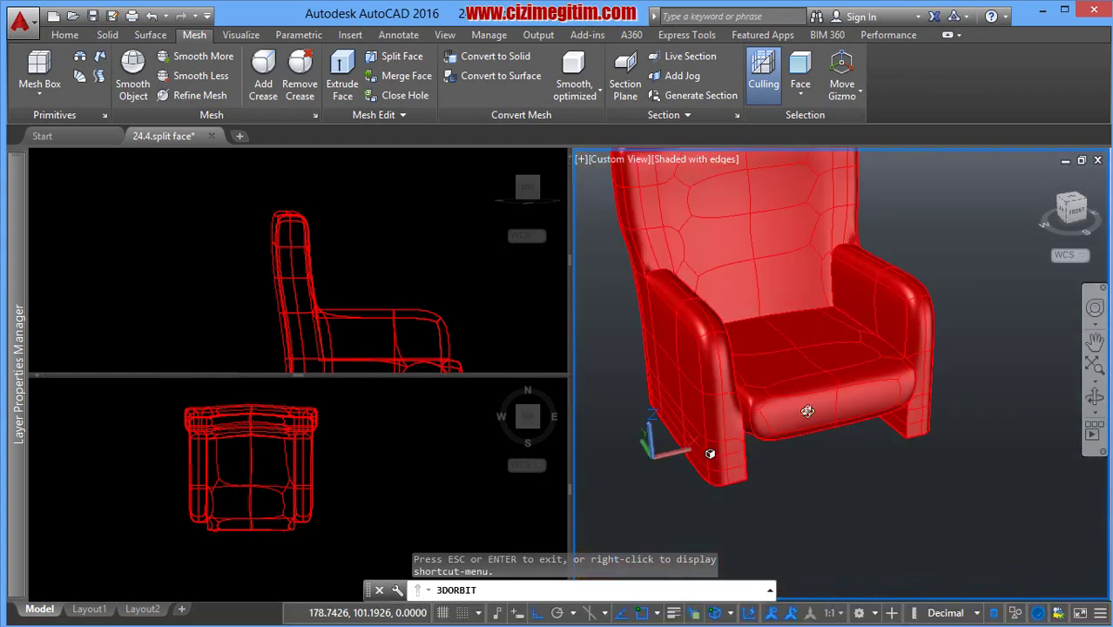
middle_drag(808, 411, 808, 449)
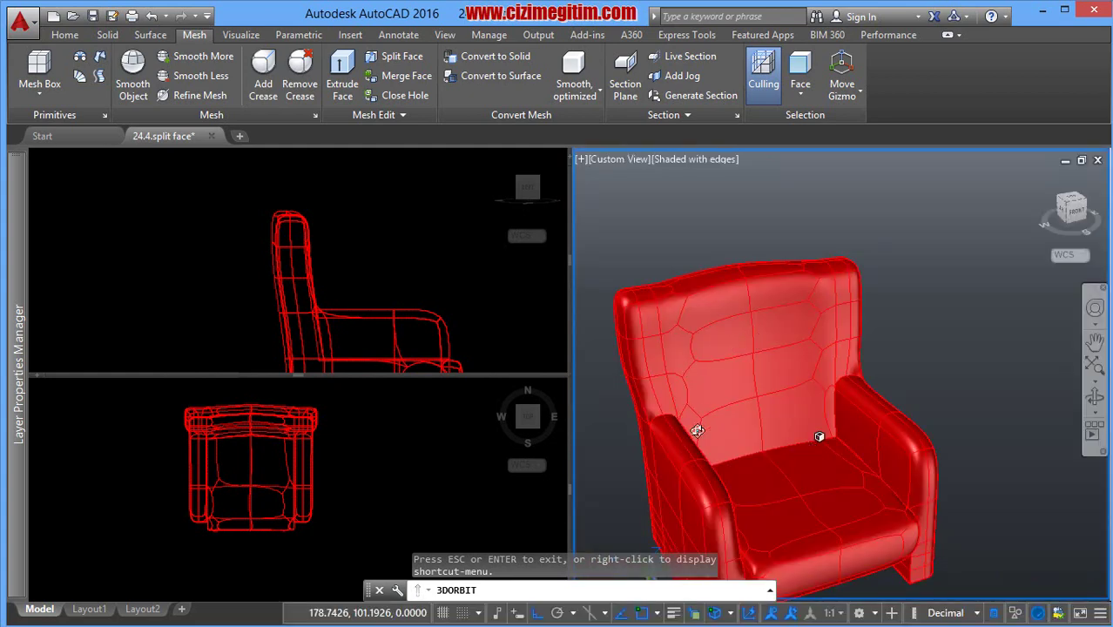